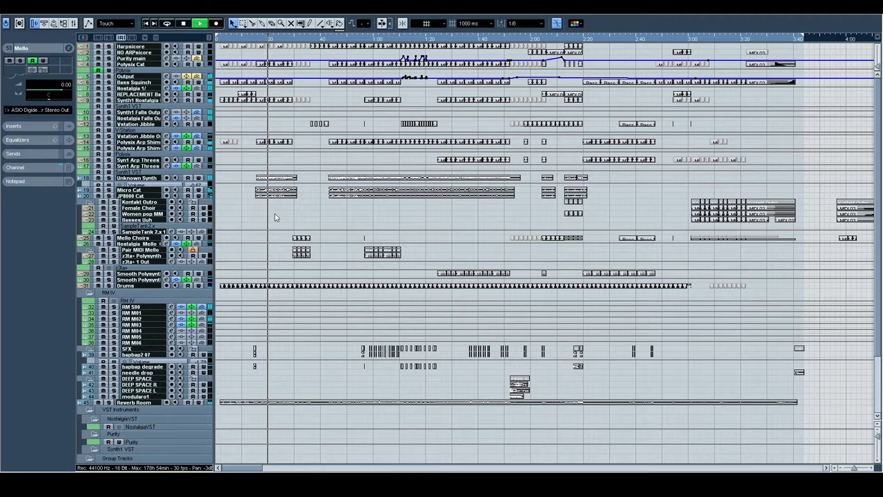
# Step: Stop playback, enlarge and solo the Polysix Cat track, and play it from about the 15-second mark
pyautogui.press('space')
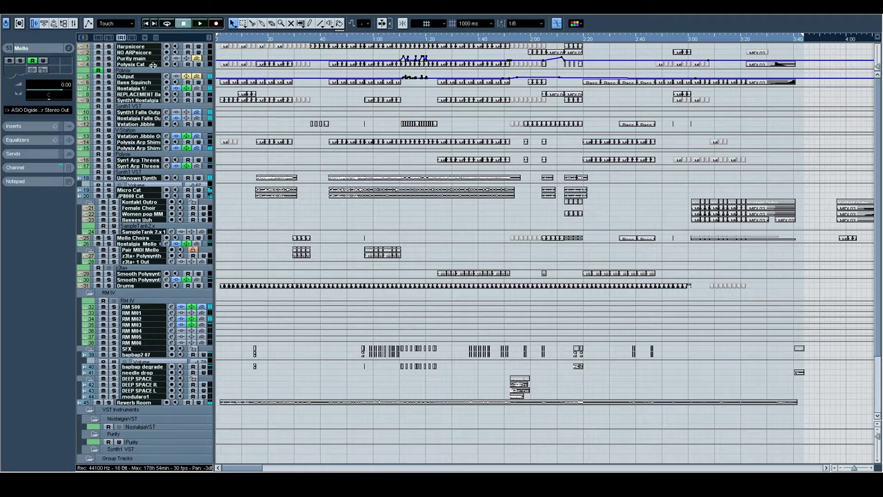
pyautogui.click(122, 65)
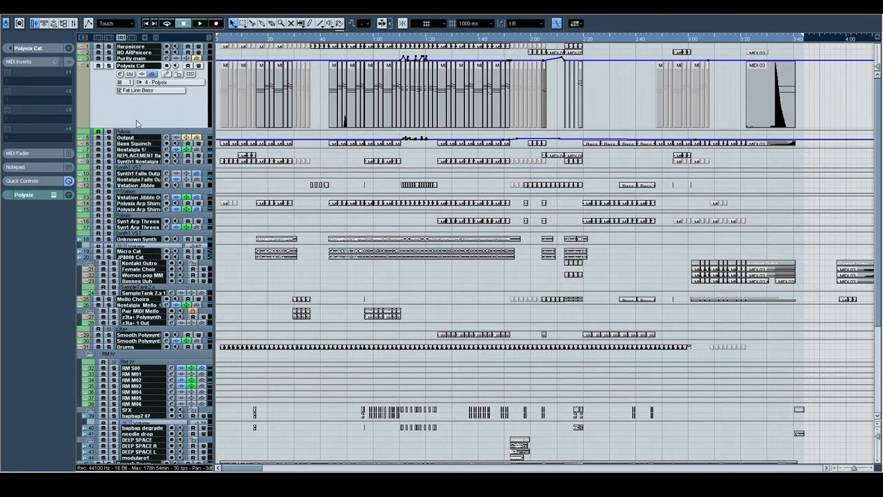
pyautogui.moveTo(256, 39); pyautogui.dragTo(256, 62)
pyautogui.click(108, 65)
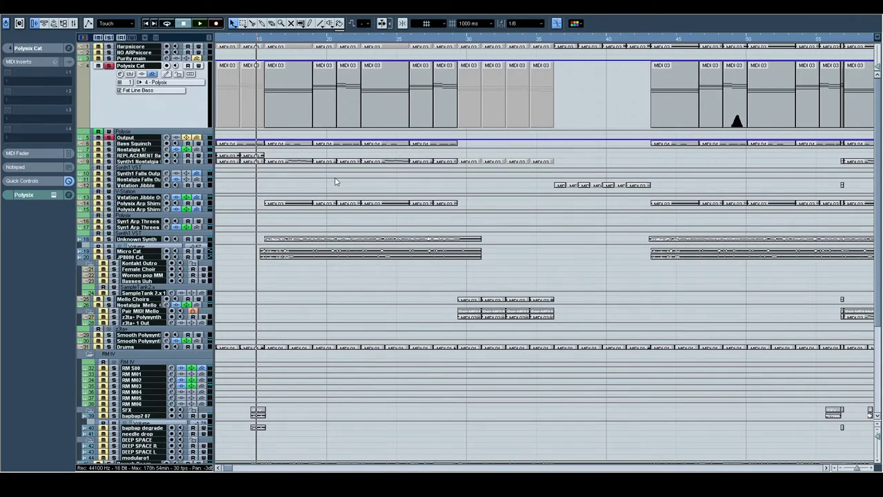
pyautogui.click(19, 50)
pyautogui.press('space')
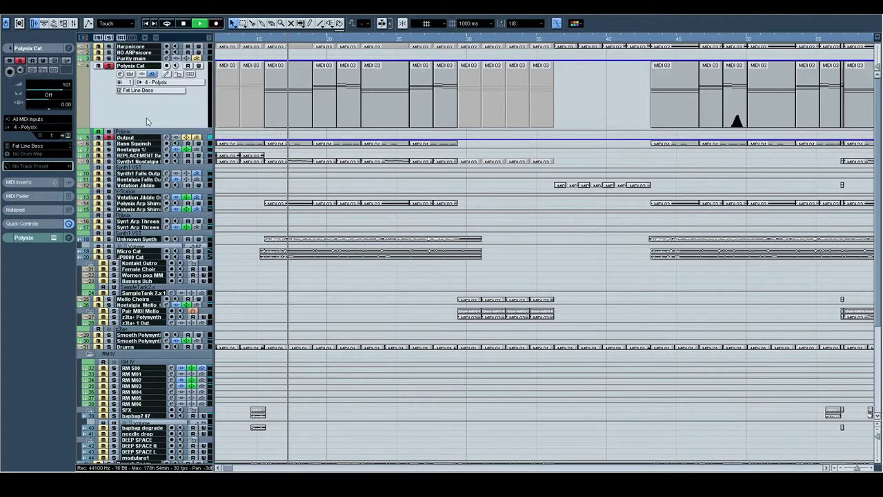
# Step: Enlarge the Polysix Output track, inspect the Polysix Cat track's instrument, and stop playback
pyautogui.click(166, 138)
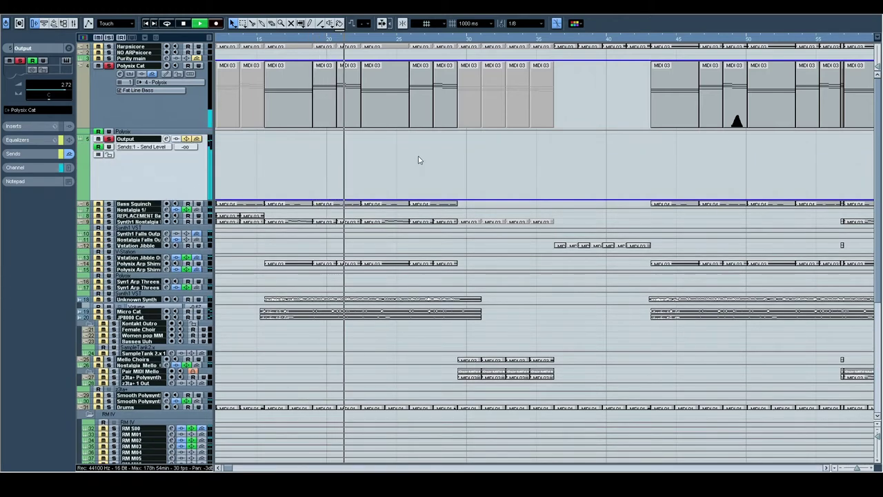
pyautogui.click(167, 116)
pyautogui.click(67, 135)
pyautogui.press('space')
pyautogui.click(518, 349)
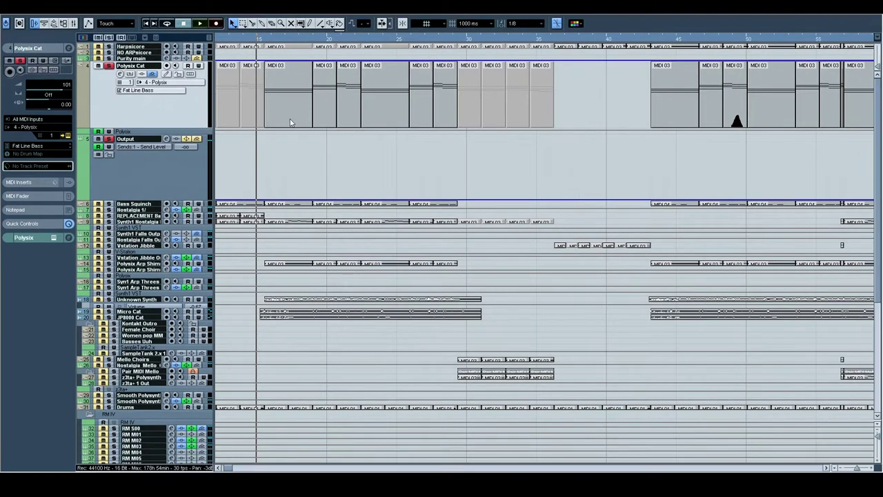
# Step: Replay the soloed Polysix Cat part from about 15 seconds and select its last unmuted clip before the 30-second mark
pyautogui.moveTo(264, 39)
pyautogui.mouseDown()
pyautogui.moveTo(265, 12)
pyautogui.moveTo(265, 29)
pyautogui.mouseUp()
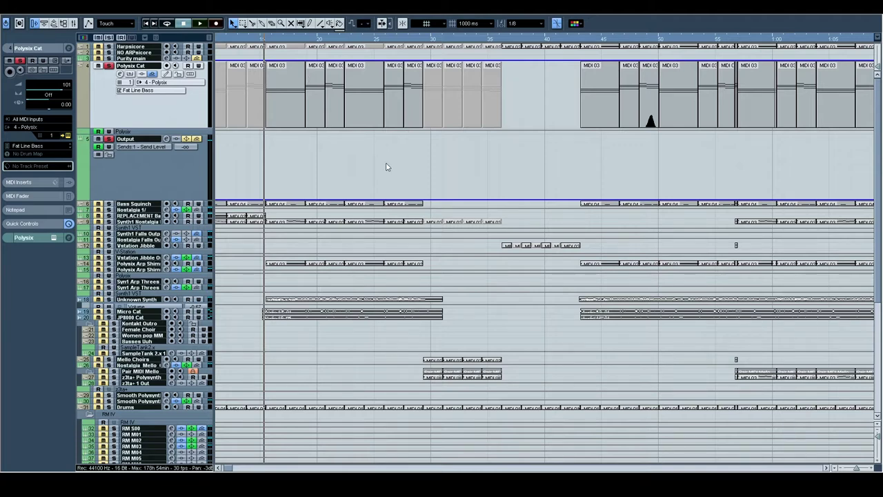
pyautogui.press('space')
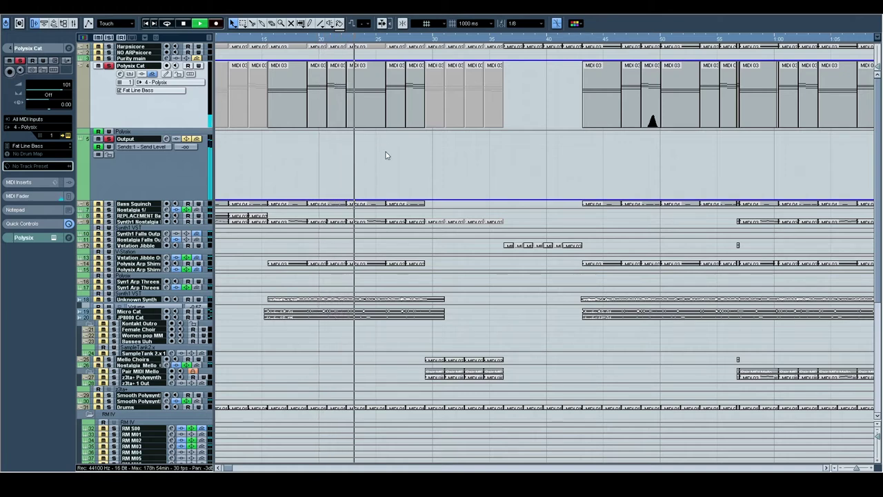
pyautogui.click(401, 109)
pyautogui.keyDown('shift'); pyautogui.click(417, 111); pyautogui.keyUp('shift')
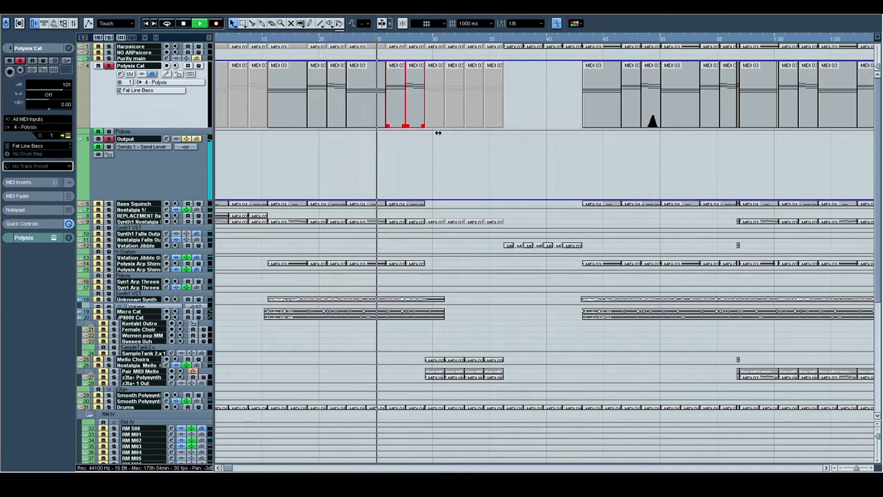
pyautogui.click(418, 115)
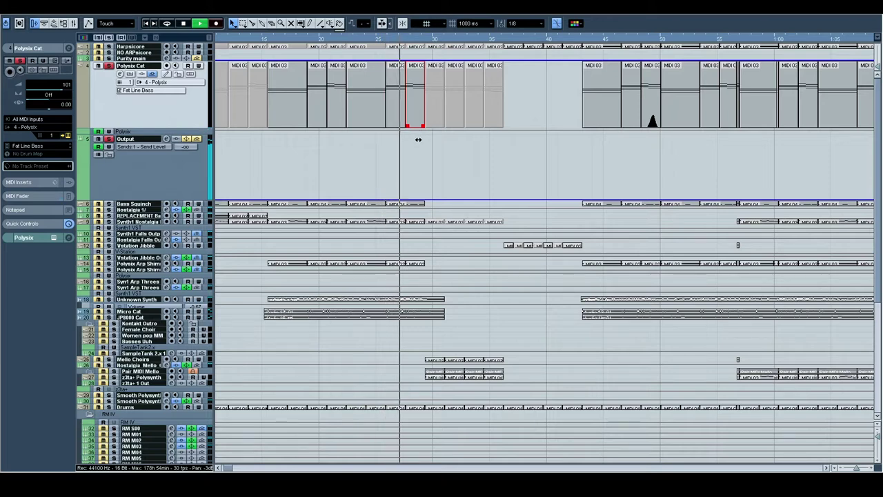
pyautogui.press('space')
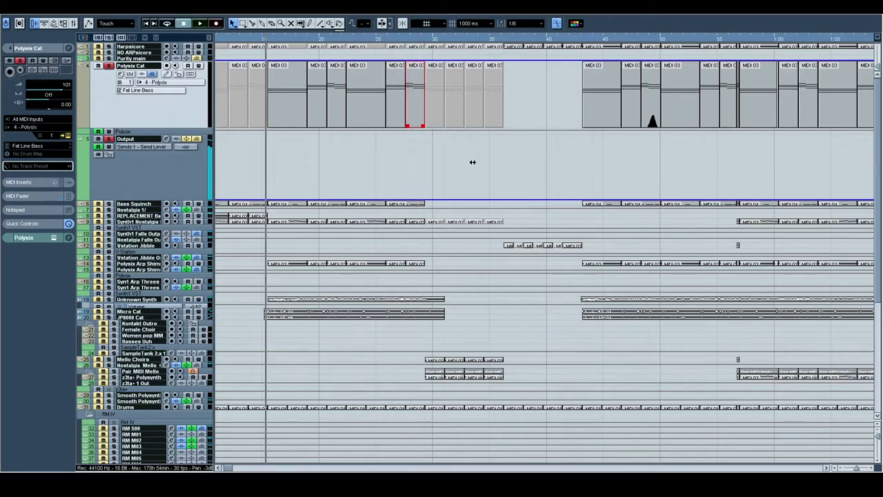
# Step: Solo the Unknown Synth track, enlarge it to show its waveform, and audition it
pyautogui.click(108, 302)
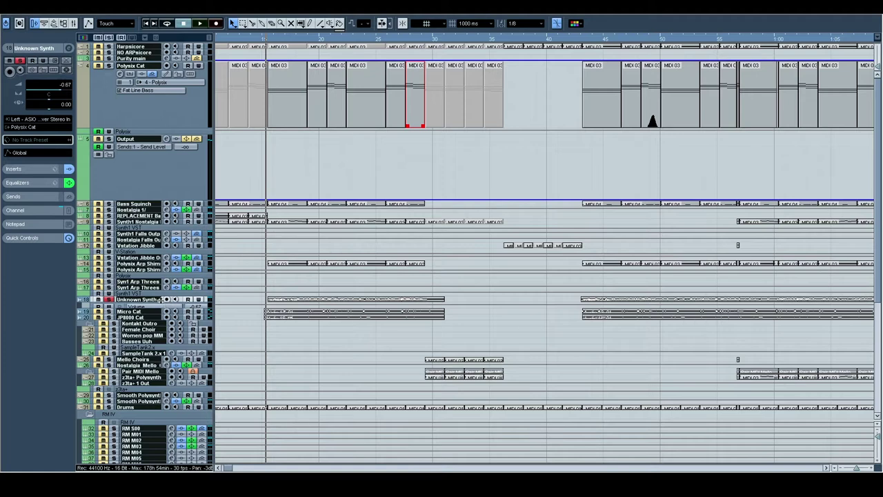
pyautogui.moveTo(161, 302); pyautogui.dragTo(161, 351)
pyautogui.press('space')
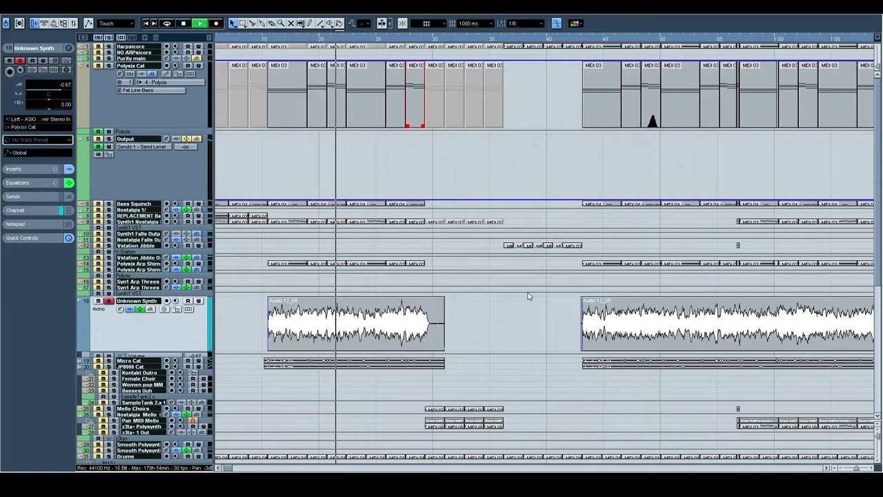
pyautogui.press('space')
# Step: Move the solo from Unknown Synth to the Micro Cat track, enlarge it, and audition its first section
pyautogui.click(108, 302)
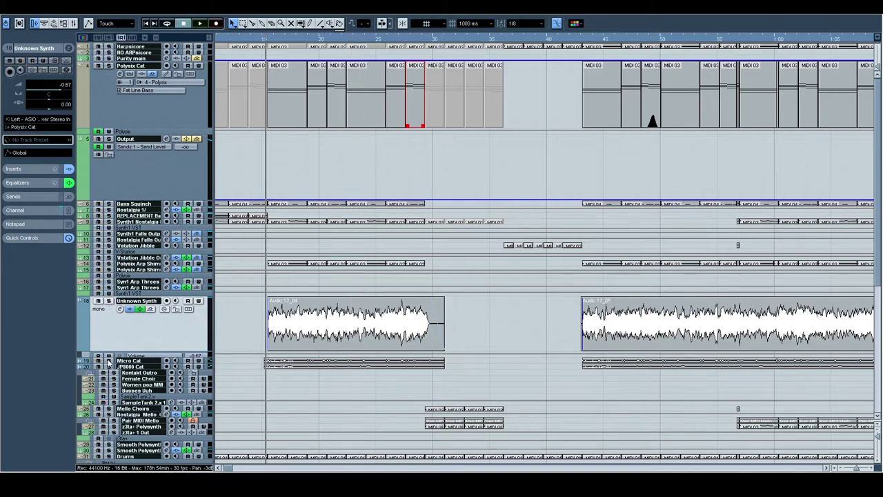
pyautogui.click(108, 360)
pyautogui.moveTo(129, 366); pyautogui.dragTo(153, 423)
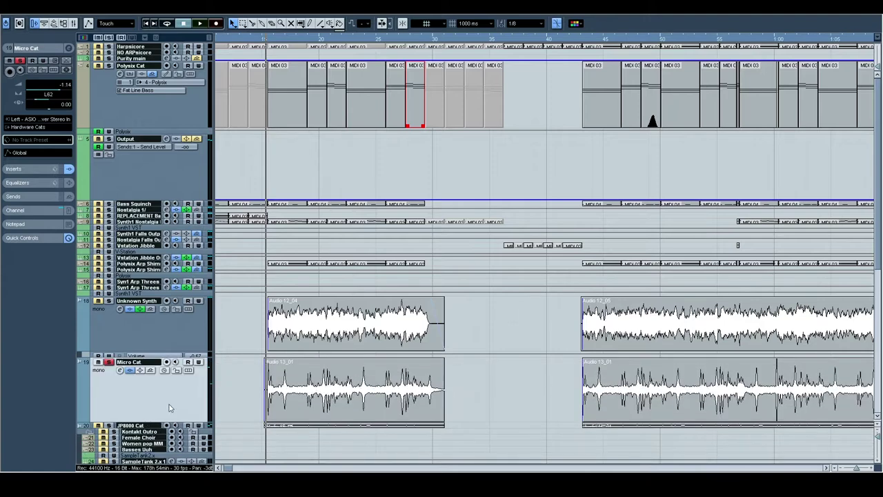
pyautogui.moveTo(402, 382); pyautogui.dragTo(412, 253)
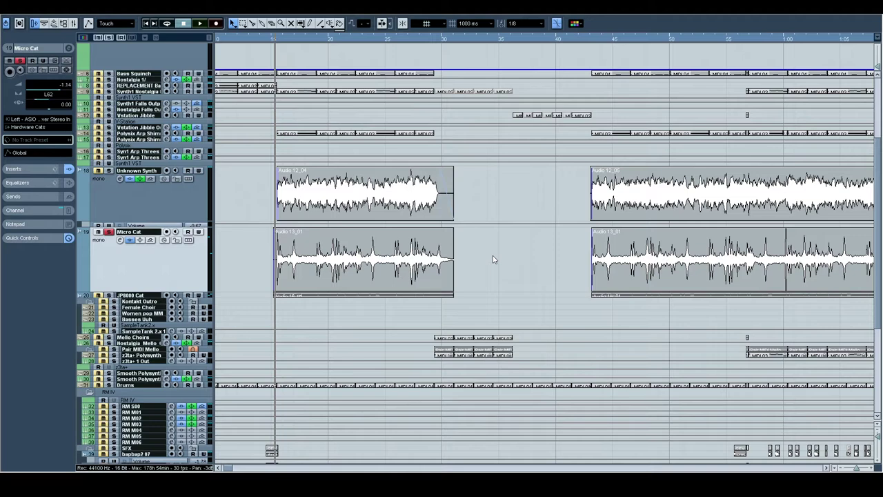
pyautogui.press('space')
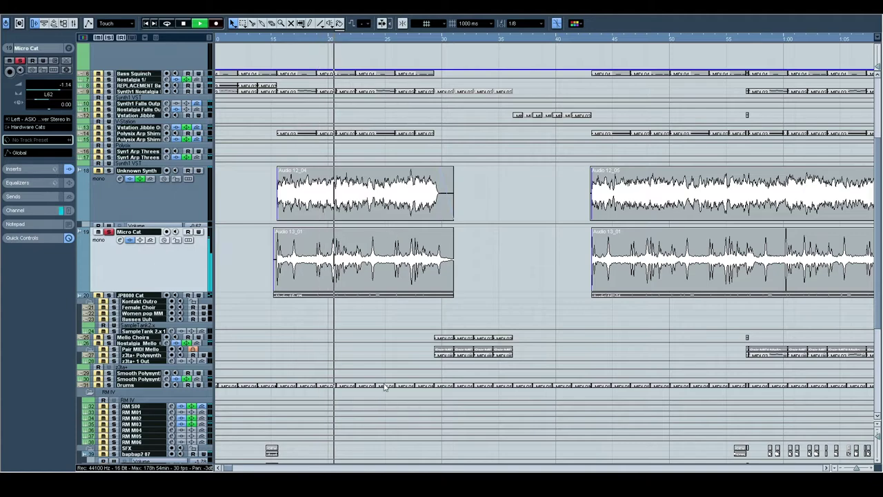
pyautogui.scroll(-5, 339, 338)
pyautogui.scroll(5, 339, 338)
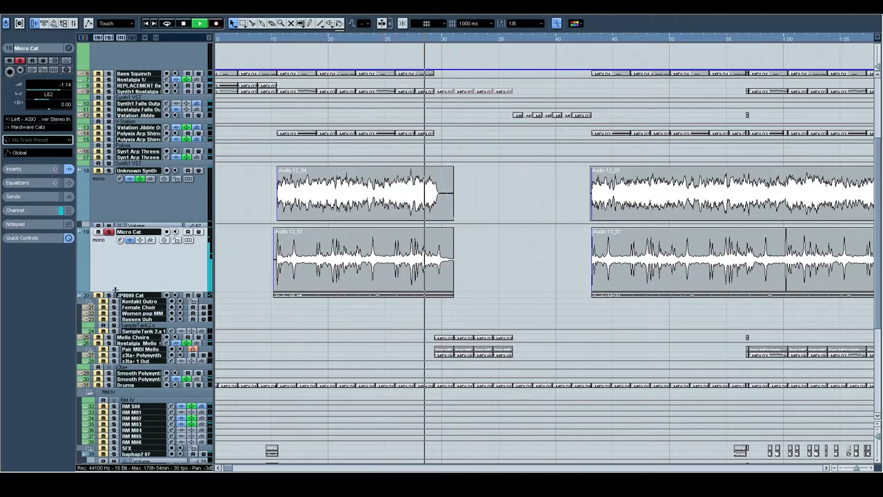
pyautogui.press('space')
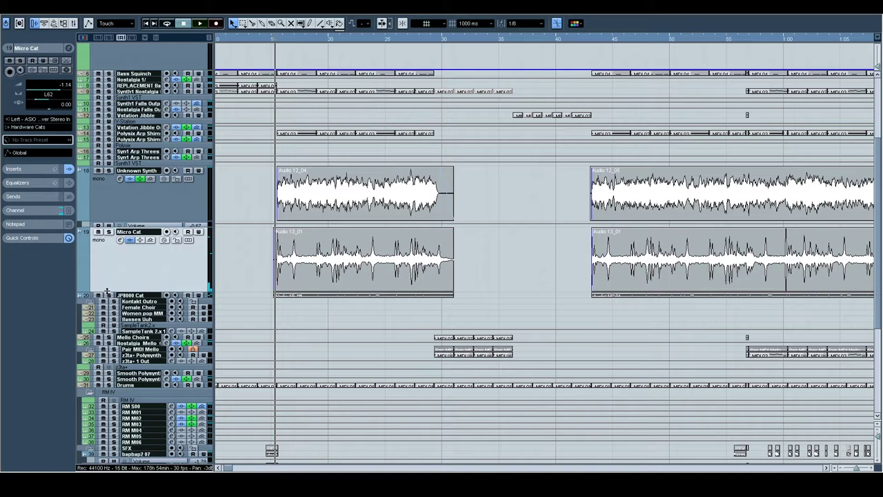
# Step: Solo and enlarge the JP8000 Cat track, audition its first section, and return to the upper tracks with the solo cleared
pyautogui.click(109, 294)
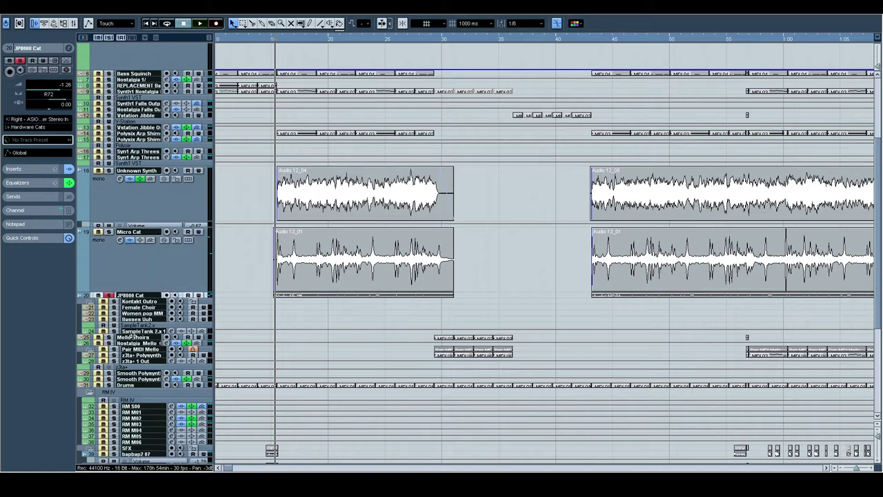
pyautogui.press('space')
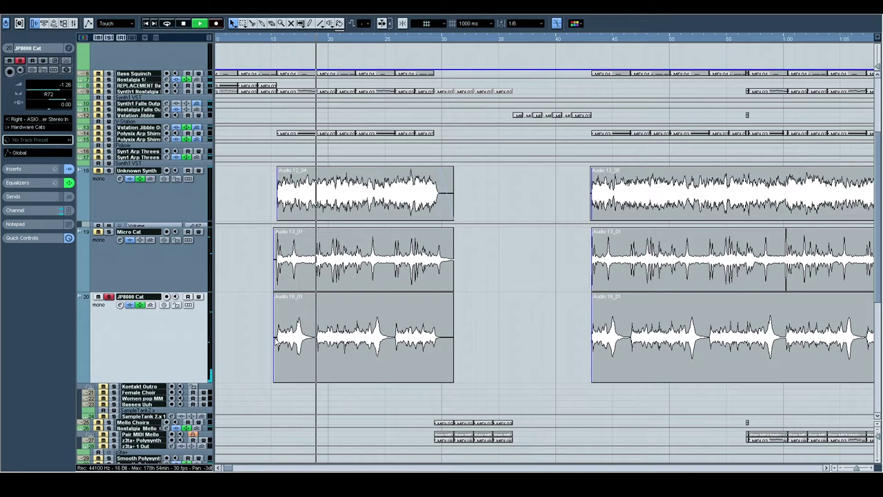
pyautogui.press('space')
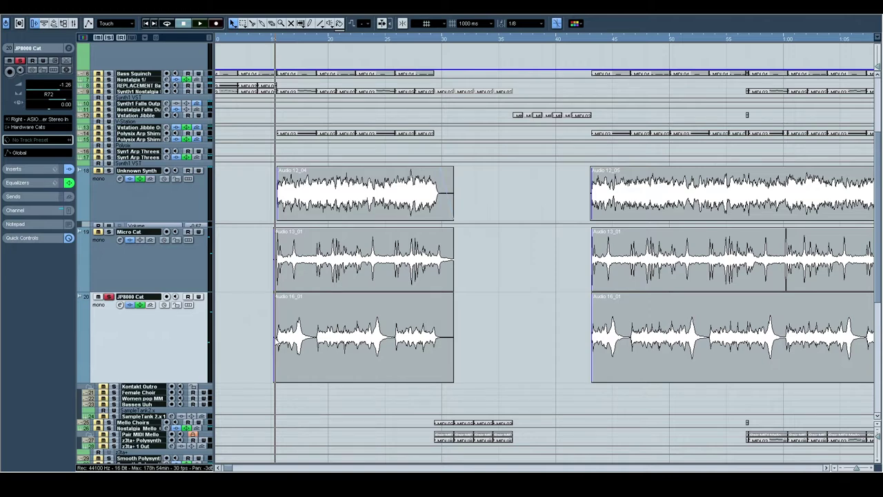
pyautogui.press('space')
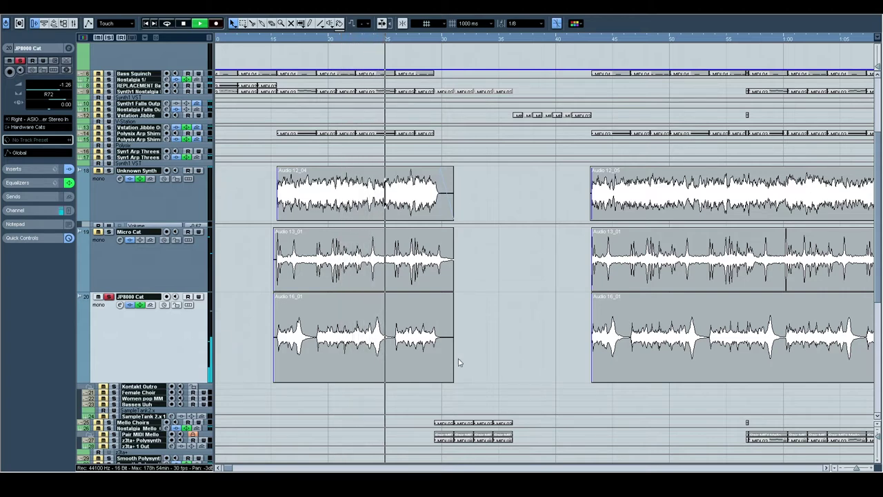
pyautogui.moveTo(460, 362); pyautogui.dragTo(400, 356)
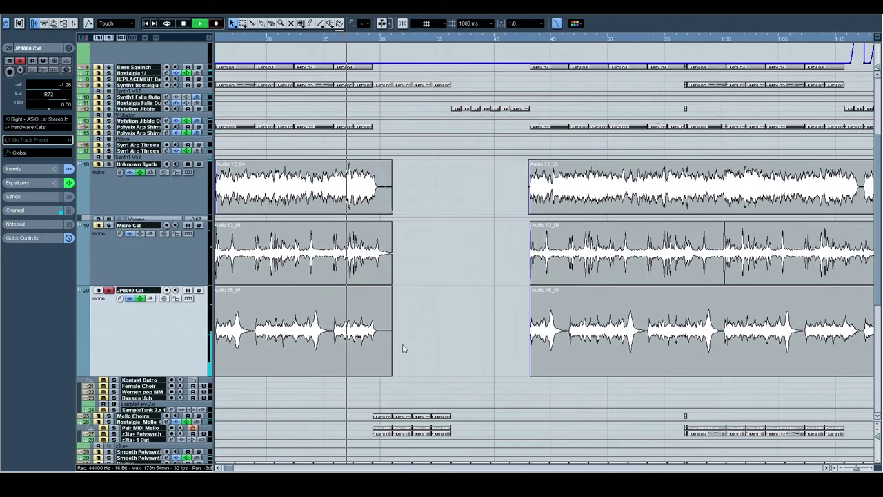
pyautogui.moveTo(486, 323); pyautogui.dragTo(398, 315)
pyautogui.press('space')
pyautogui.moveTo(386, 284); pyautogui.dragTo(569, 313)
pyautogui.scroll(4, 287, 219)
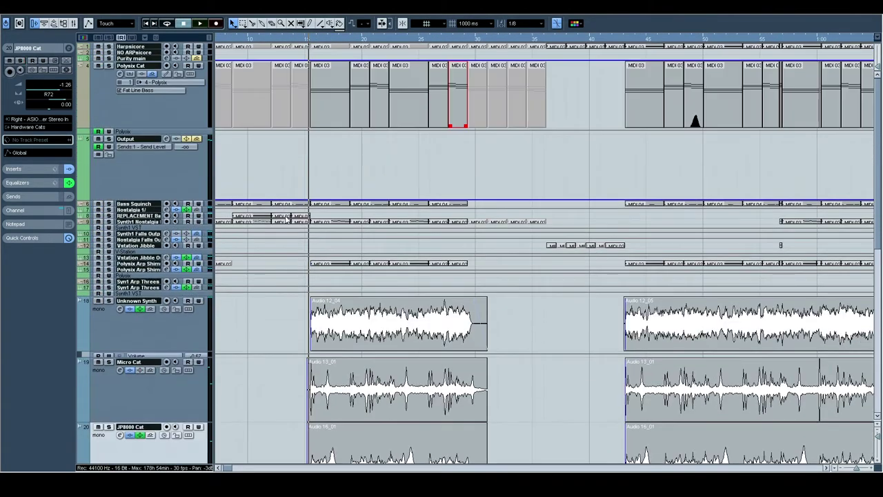
# Step: Reduce the track heights and zoom out to review the full arrangement down to the group tracks
pyautogui.click(107, 258)
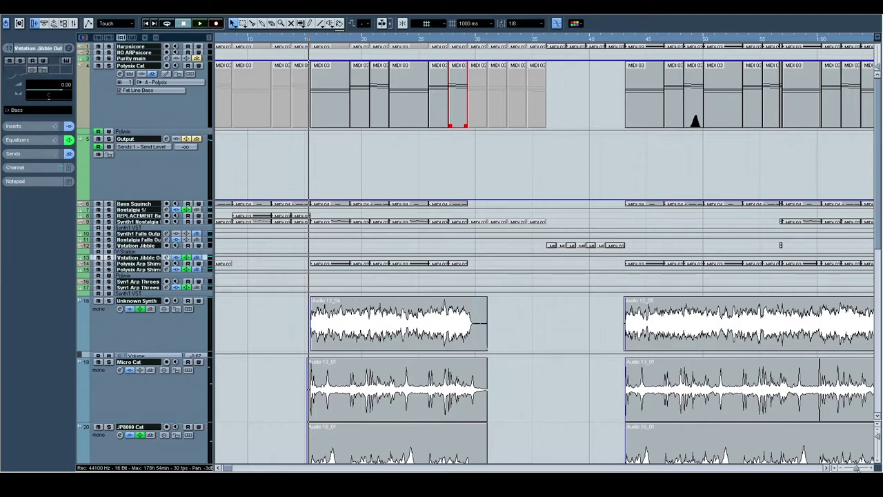
pyautogui.moveTo(856, 469); pyautogui.dragTo(853, 468)
pyautogui.moveTo(877, 437); pyautogui.dragTo(882, 371)
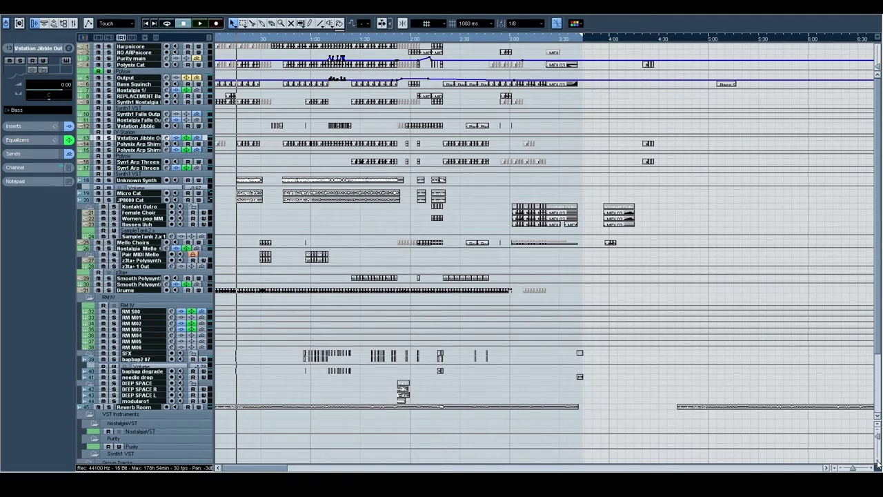
pyautogui.scroll(-5, 307, 273)
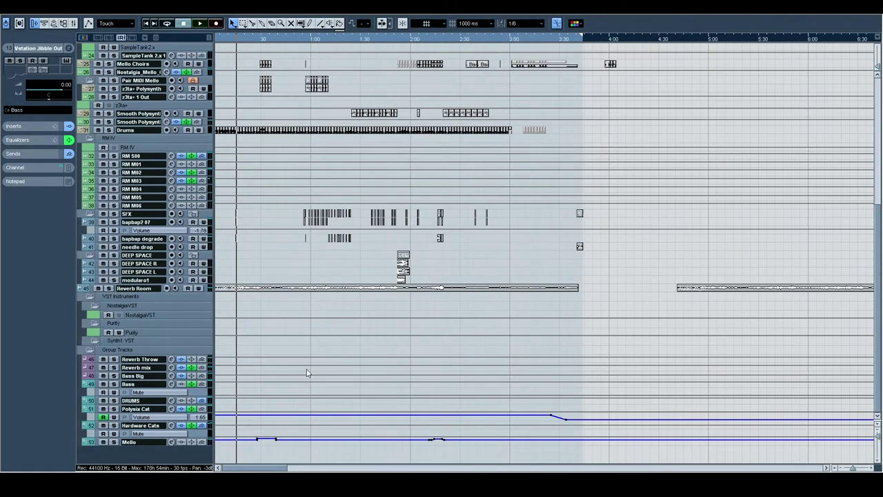
pyautogui.scroll(5, 303, 372)
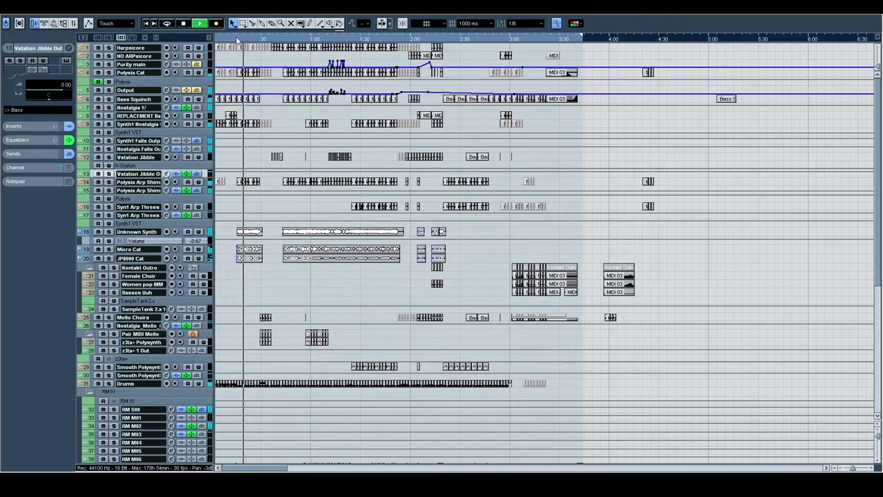
# Step: Solo the Polysix Arp Shimm track and play its first section from about 15 seconds
pyautogui.moveTo(236, 40); pyautogui.dragTo(123, 200)
pyautogui.click(142, 182)
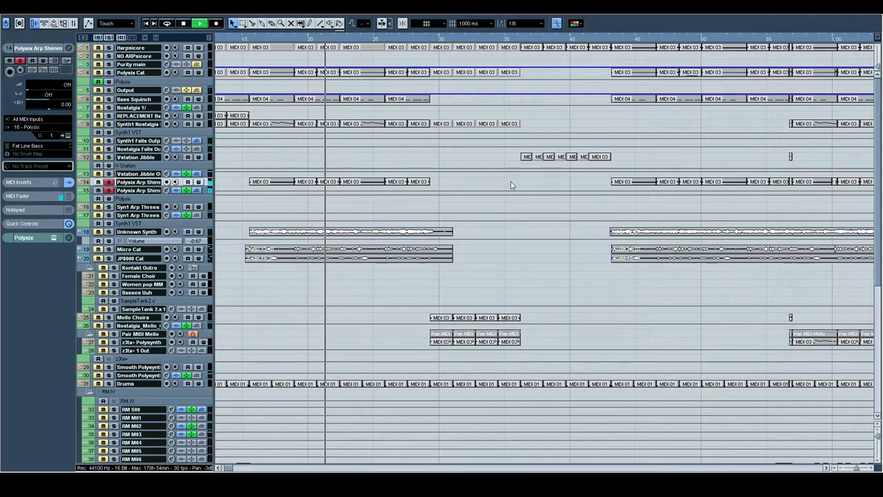
pyautogui.moveTo(534, 233); pyautogui.dragTo(364, 233)
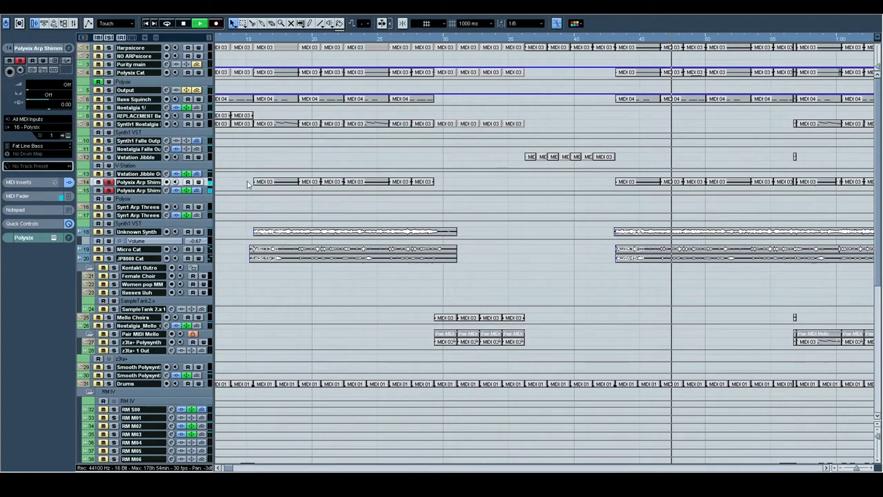
# Step: Solo the Syn1 Arp Threes track and play it from its first clip, near 1:25
pyautogui.click(109, 207)
pyautogui.hscroll(5, 696, 177)
pyautogui.scroll(-1, 697, 176)
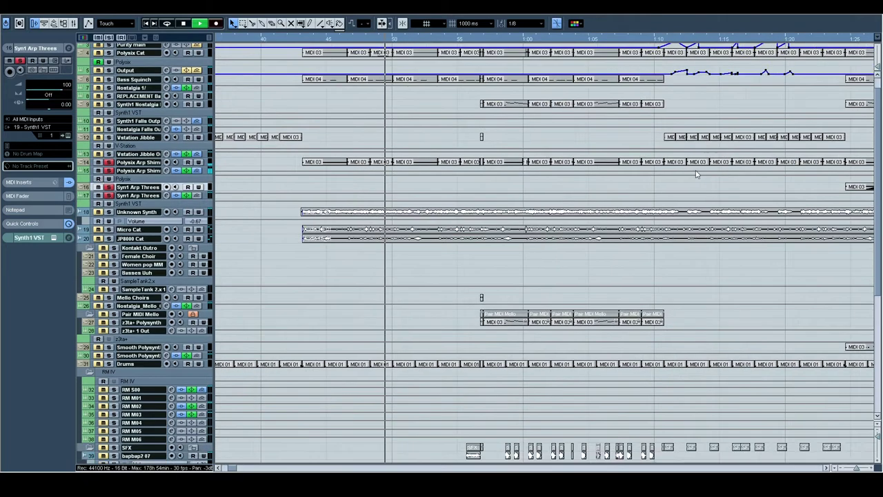
pyautogui.moveTo(696, 176); pyautogui.dragTo(334, 198)
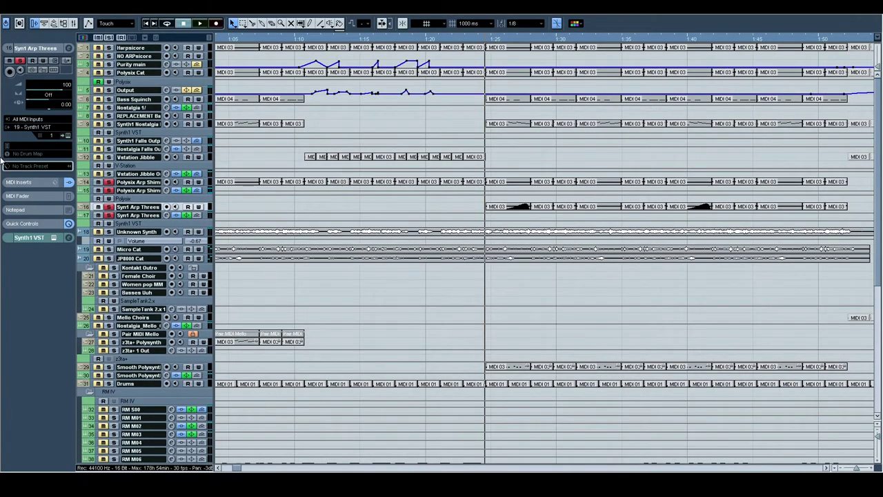
pyautogui.press('space')
pyautogui.hscroll(2, 561, 310)
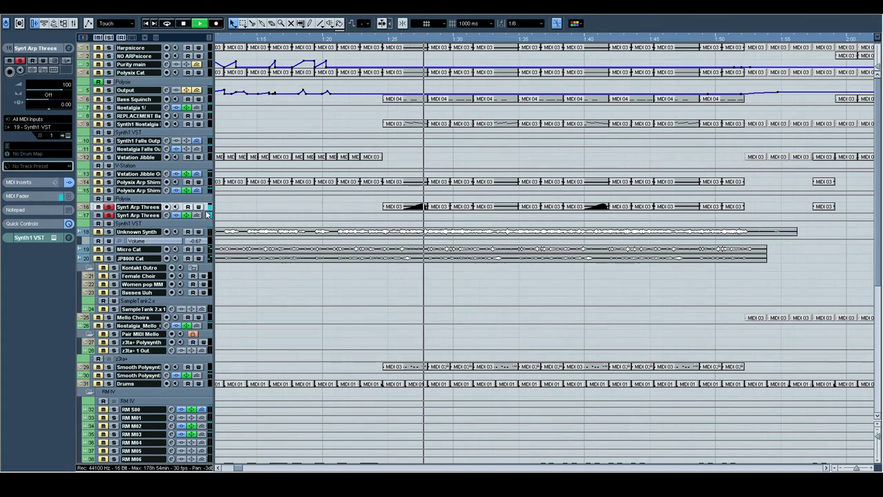
# Step: Enlarge the Syn1 Arp Threes track and open its Synth1 VST instrument
pyautogui.moveTo(207, 210); pyautogui.dragTo(206, 242)
pyautogui.click(67, 135)
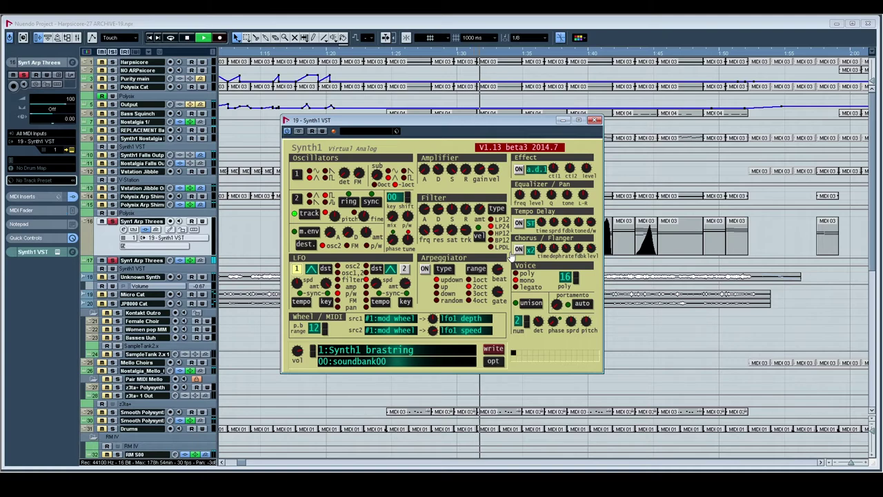
# Step: Close the Synth1 window and inspect the Arpache 5 MIDI insert on the Syn1 Arp Threes track
pyautogui.click(597, 121)
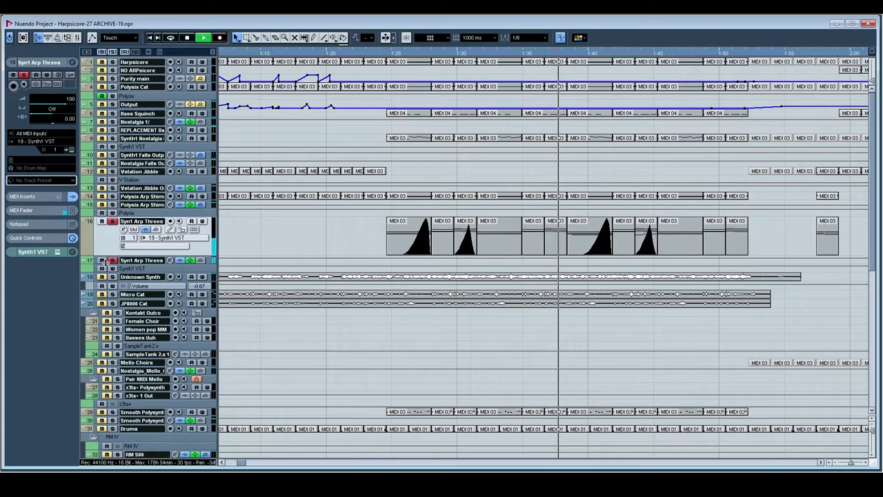
pyautogui.click(32, 196)
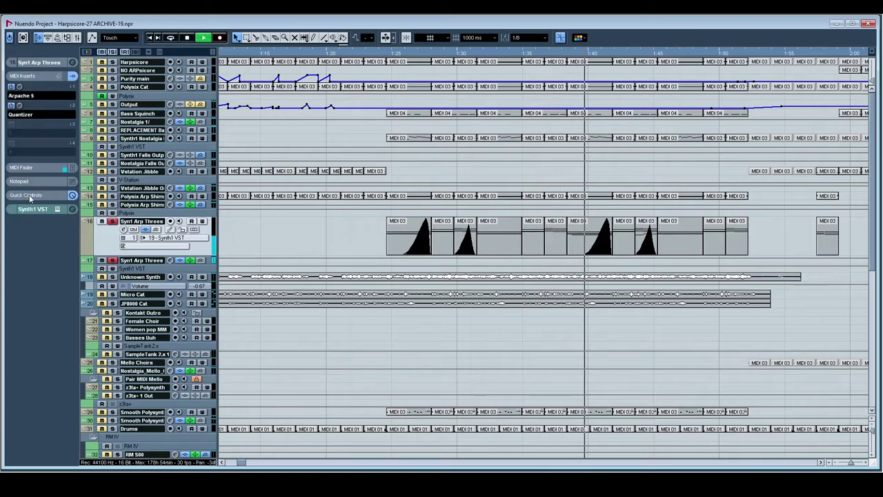
pyautogui.press('space')
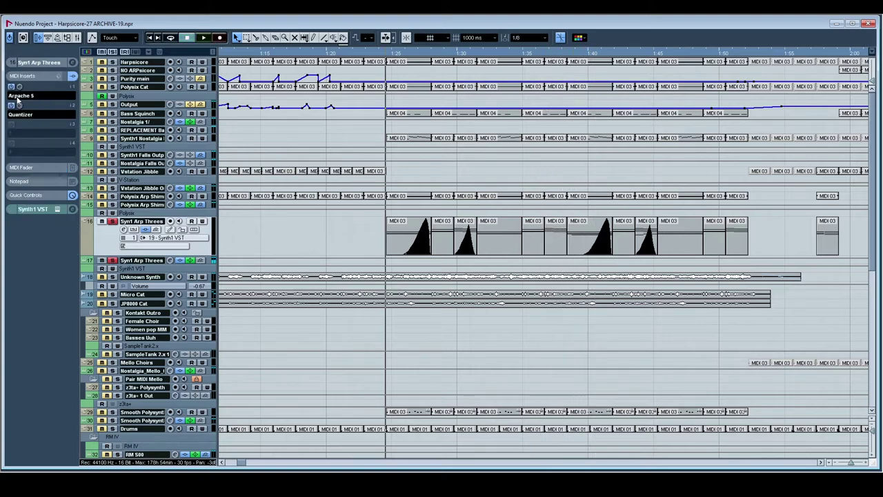
pyautogui.click(18, 88)
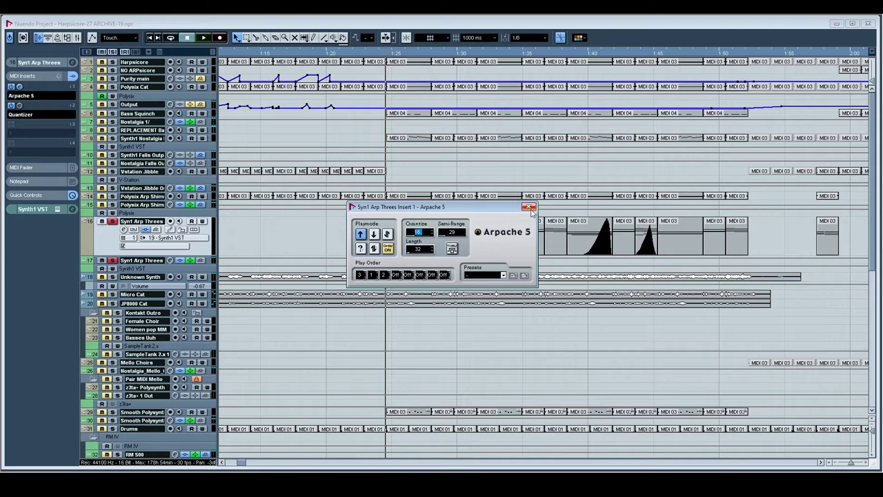
pyautogui.click(529, 208)
# Step: Play Syn1 Arp Threes with Polysix Arp Shimm also soloed, and inspect the Polysix track's Arpache 5 insert
pyautogui.press('space')
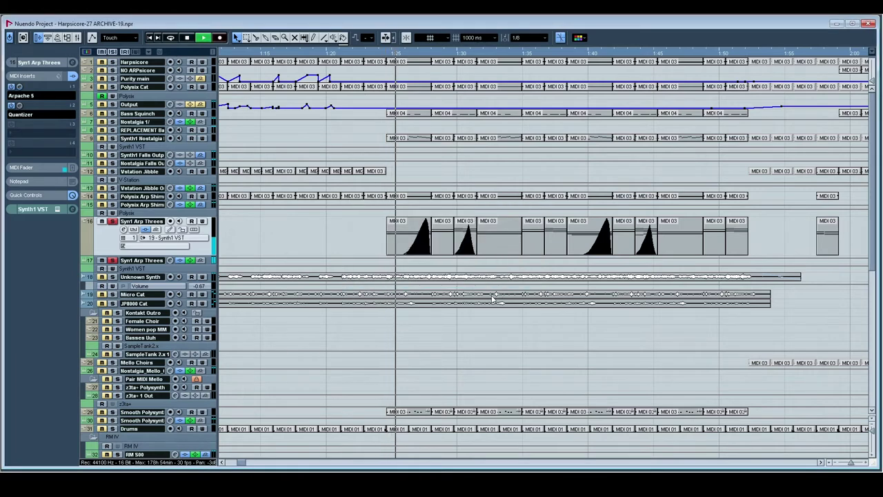
pyautogui.click(119, 197)
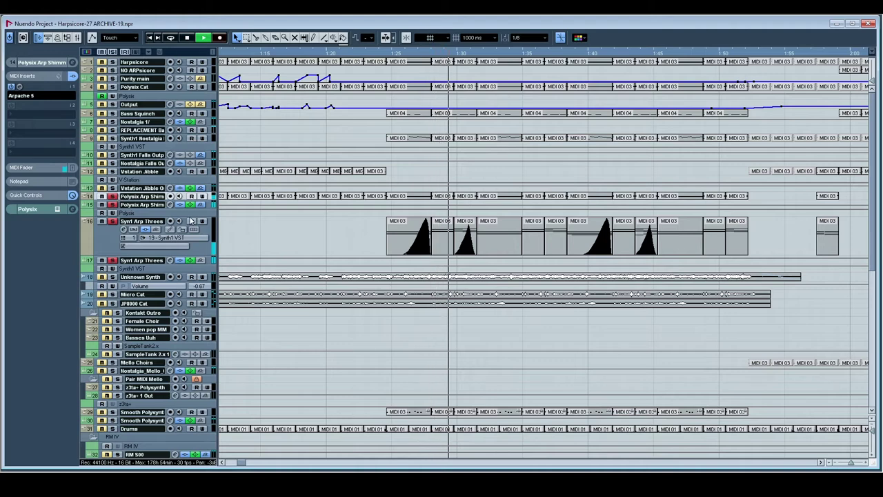
pyautogui.click(28, 95)
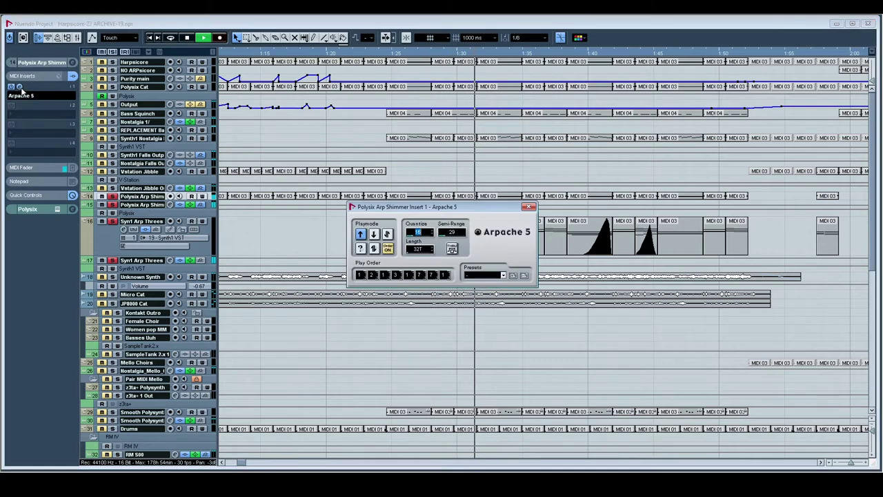
pyautogui.click(528, 207)
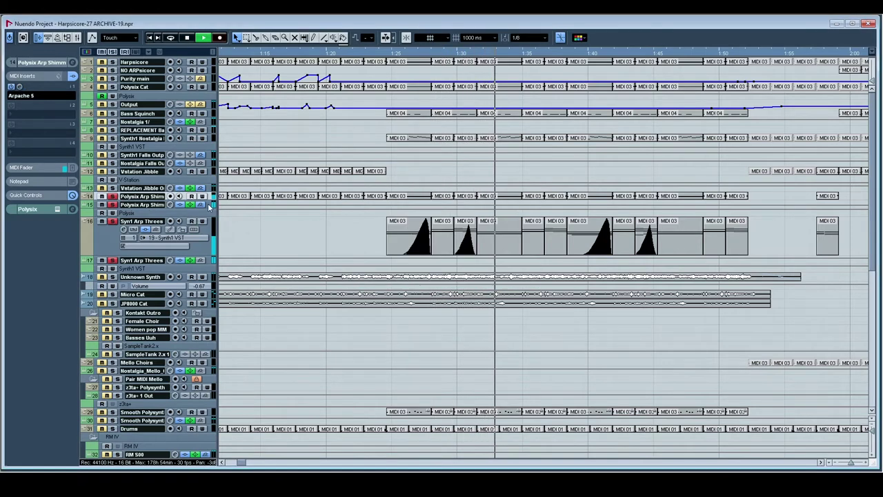
pyautogui.click(147, 206)
pyautogui.click(147, 196)
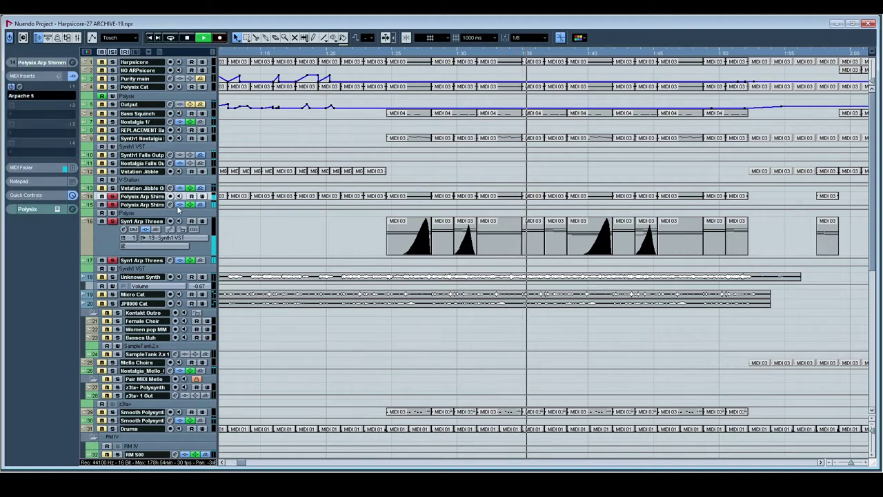
pyautogui.press('space')
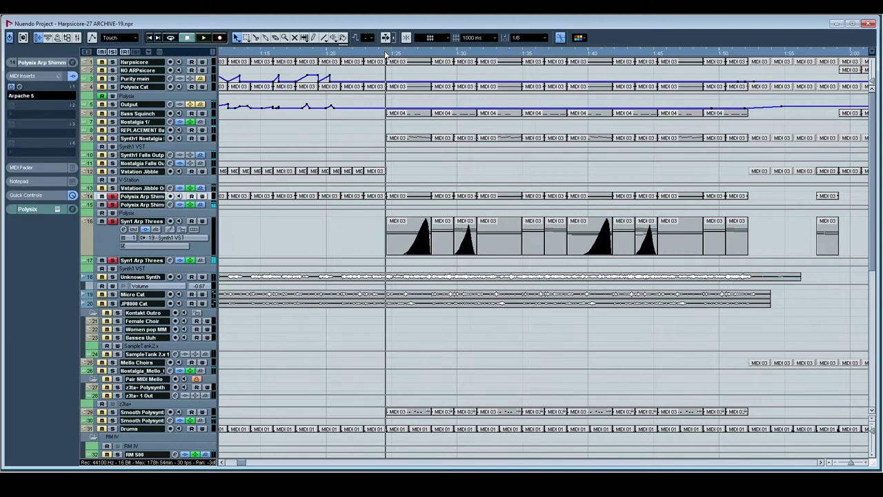
# Step: Add the Drums track to the soloed arpeggio tracks and play them together from about 1:25
pyautogui.click(109, 429)
pyautogui.press('space')
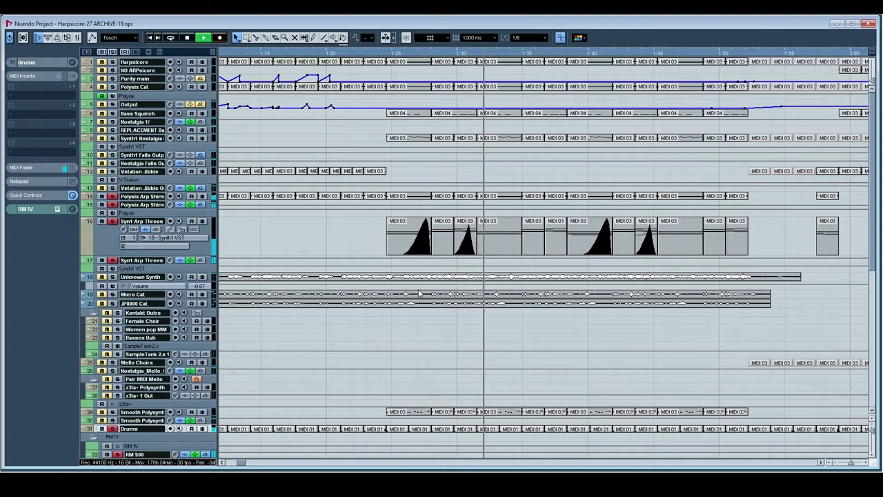
pyautogui.hscroll(3, 498, 300)
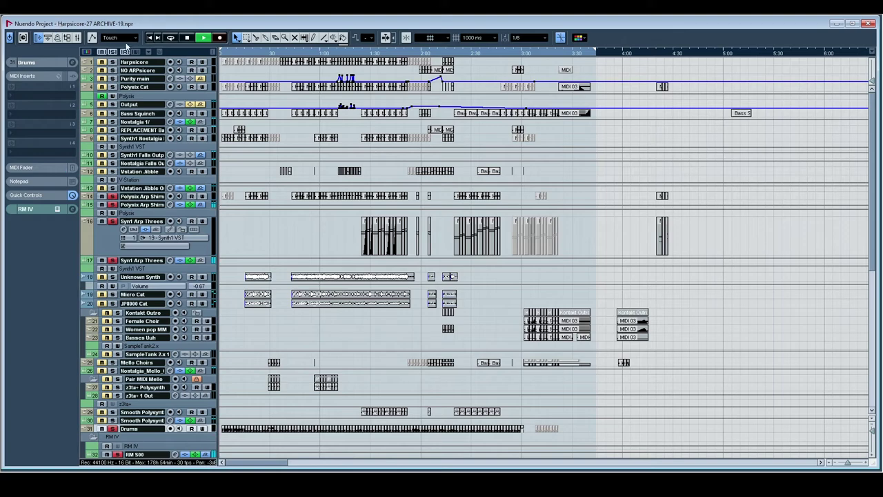
pyautogui.press('space')
# Step: Solo the Harpsicore and NO ARPsicore tracks, play them from about 36 seconds, and enlarge the Harpsicore track
pyautogui.click(112, 61)
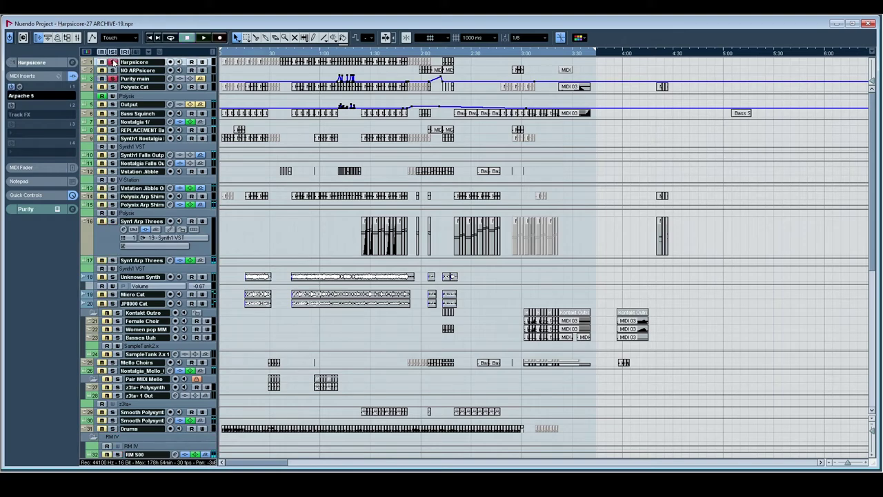
pyautogui.click(114, 71)
pyautogui.moveTo(271, 55); pyautogui.dragTo(291, 76)
pyautogui.press('space')
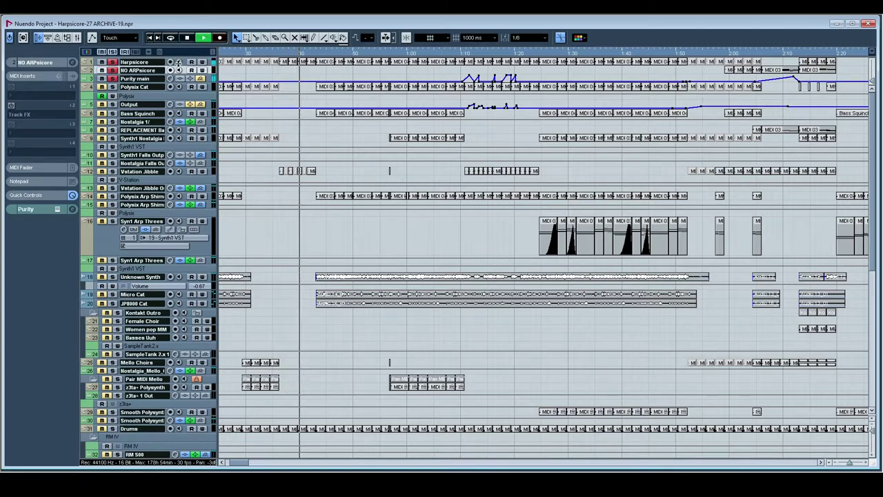
pyautogui.click(169, 62)
pyautogui.moveTo(173, 66); pyautogui.dragTo(178, 89)
pyautogui.press('space')
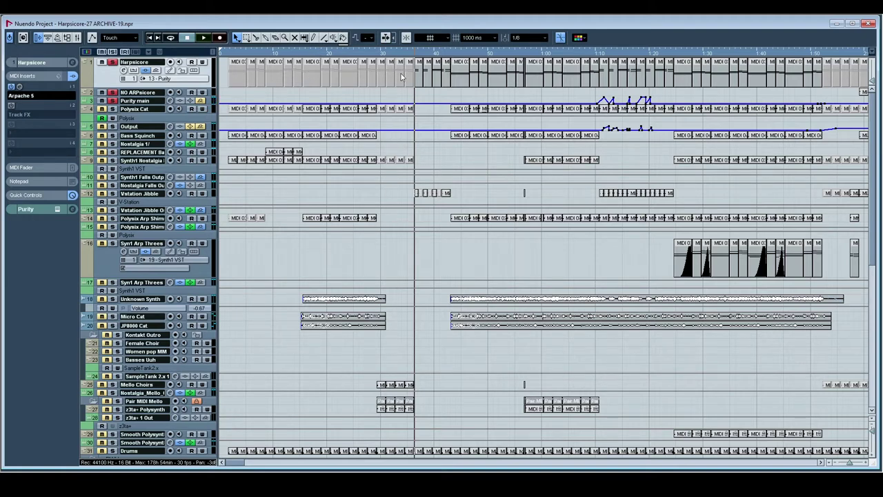
# Step: Clear the solos and play the full arrangement from about 15 seconds
pyautogui.click(111, 62)
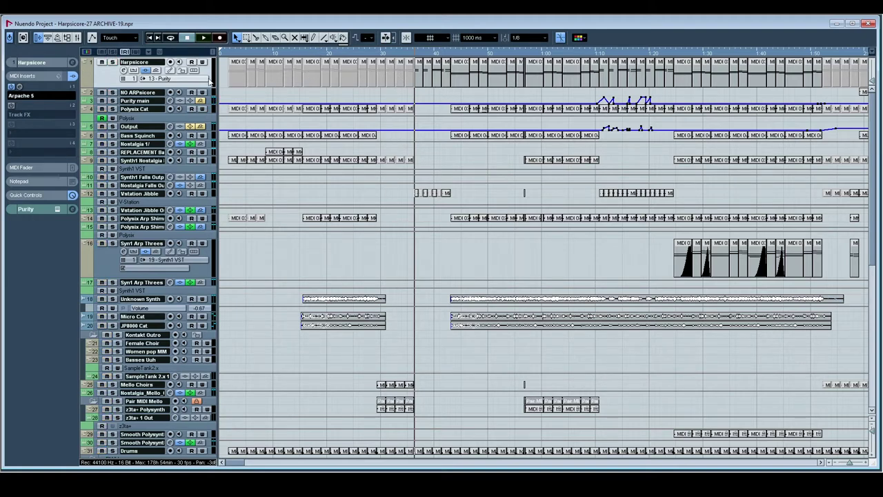
pyautogui.click(300, 57)
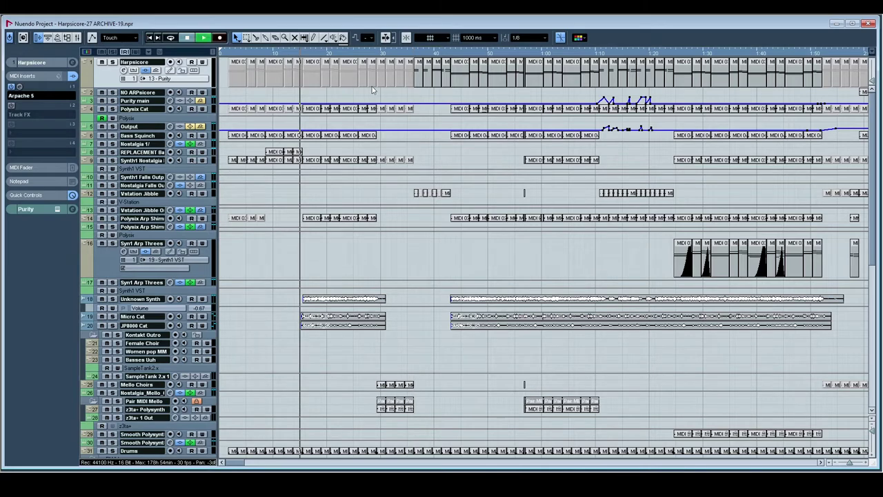
pyautogui.press('space')
# Step: Solo and enlarge the bapbap2 07 track in the SFX folder, and play its first clip from about 14 seconds
pyautogui.scroll(-5, 329, 222)
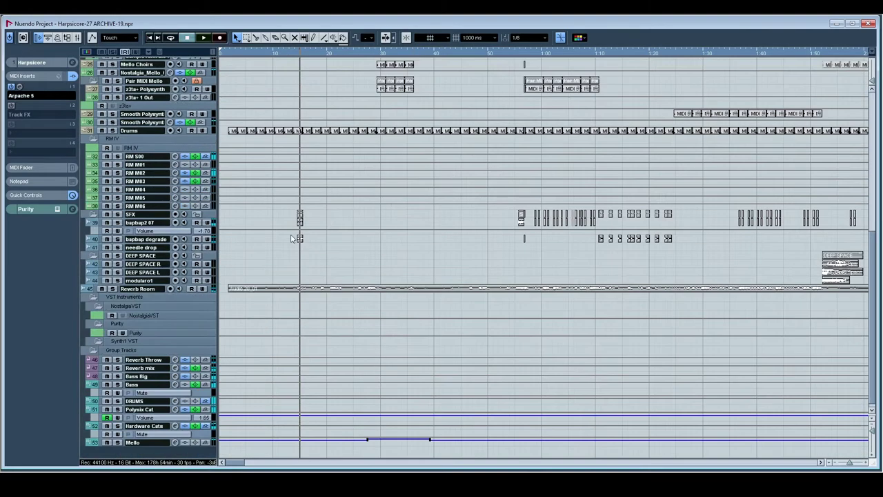
pyautogui.click(162, 225)
pyautogui.click(117, 222)
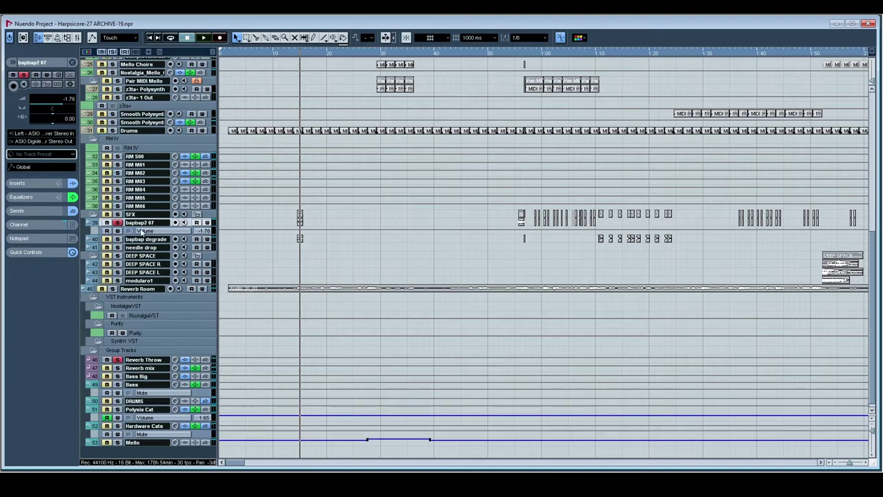
pyautogui.moveTo(156, 226); pyautogui.dragTo(156, 254)
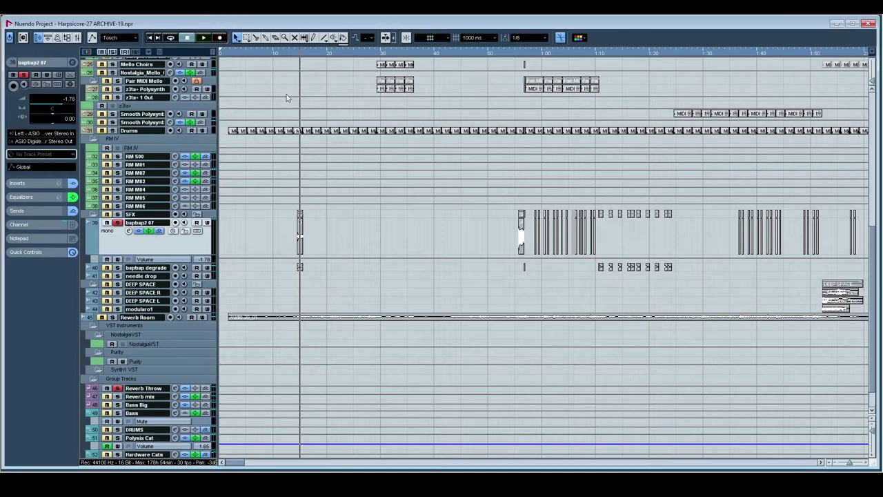
pyautogui.moveTo(295, 59); pyautogui.dragTo(277, 166)
pyautogui.press('space')
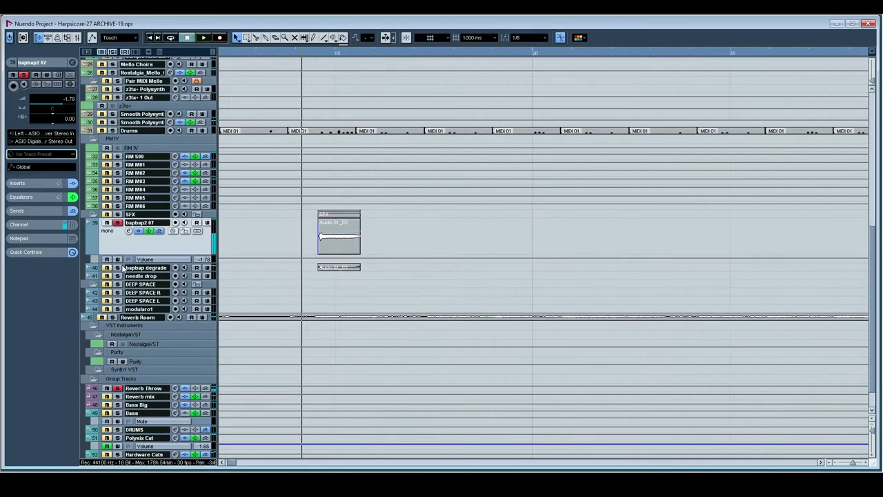
# Step: Solo the bapbap degrade track alongside bapbap2 07 and play their first clips together
pyautogui.click(121, 267)
pyautogui.press('space')
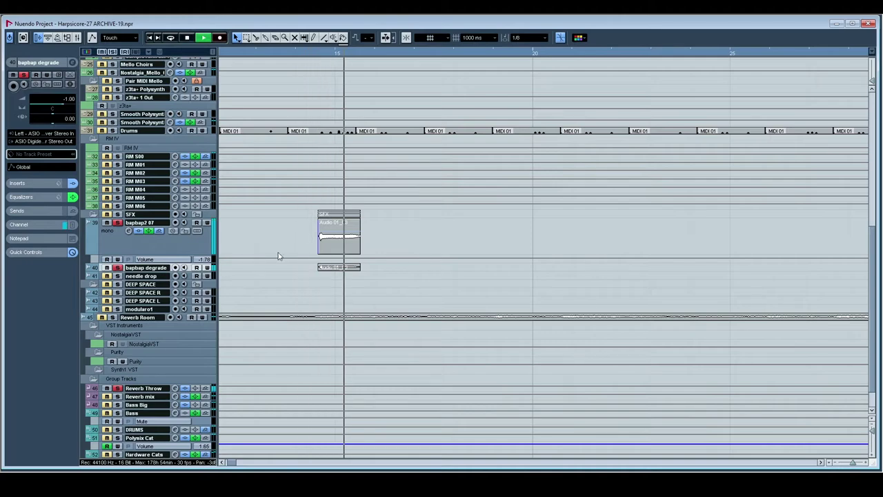
pyautogui.click(360, 56)
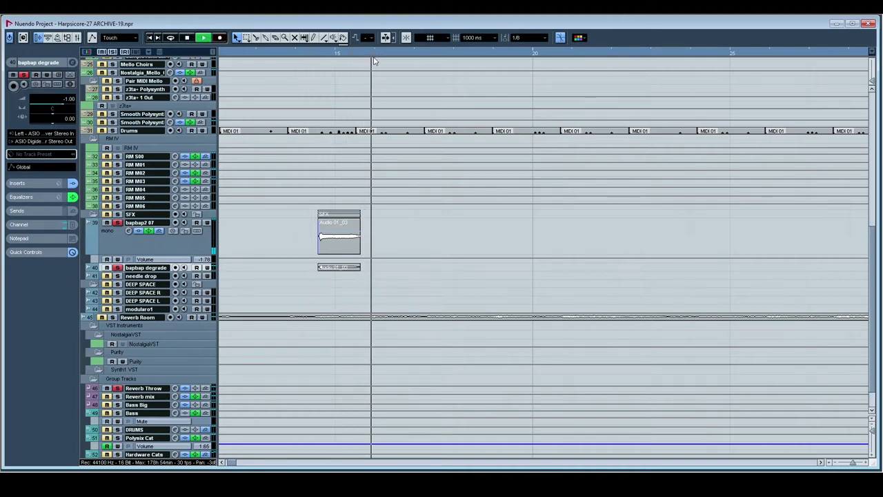
pyautogui.press('space')
# Step: Replay the first clips of both bapbap tracks in a close-up view, starting from about 14 seconds
pyautogui.moveTo(377, 55); pyautogui.dragTo(392, 23)
pyautogui.press('g')
pyautogui.press('g')
pyautogui.press('g')
pyautogui.press('g')
pyautogui.press('g')
pyautogui.press('h')
pyautogui.press('h')
pyautogui.press('h')
pyautogui.press('h')
pyautogui.press('h')
pyautogui.press('h')
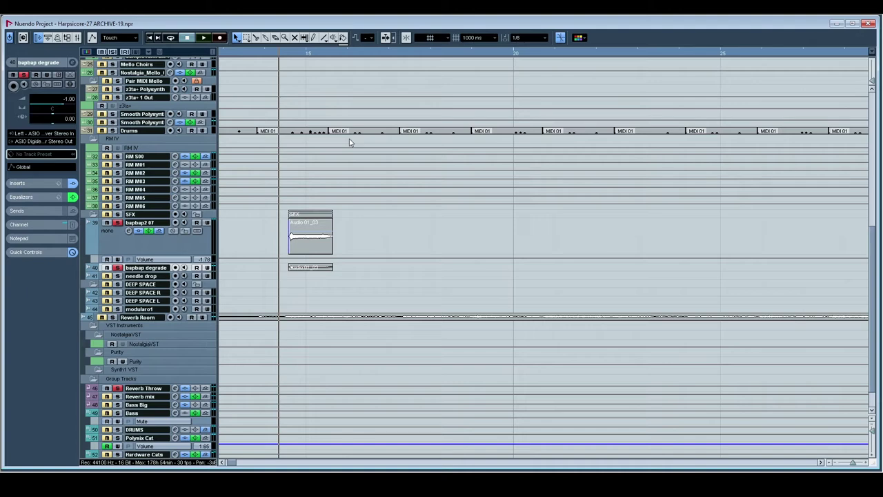
pyautogui.press('space')
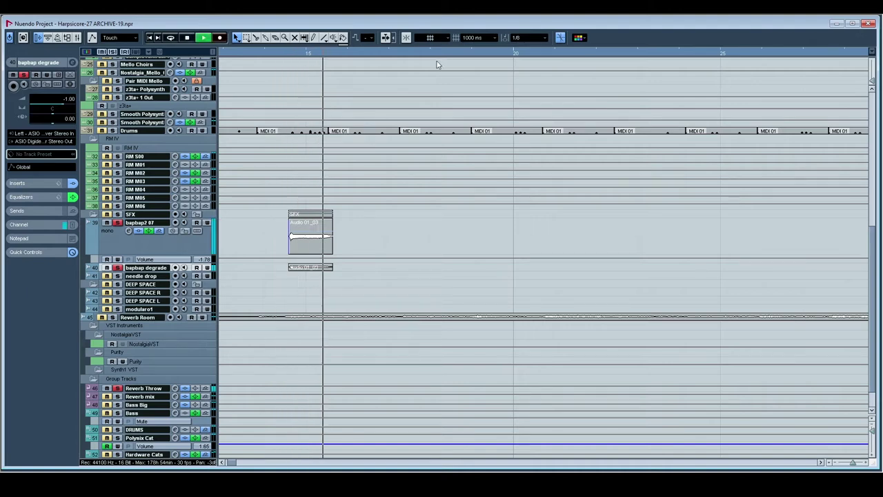
# Step: Play the soloed bapbap tracks from about 0:55 through their next series of clips
pyautogui.moveTo(478, 53); pyautogui.dragTo(673, 38)
pyautogui.moveTo(663, 178); pyautogui.dragTo(417, 172)
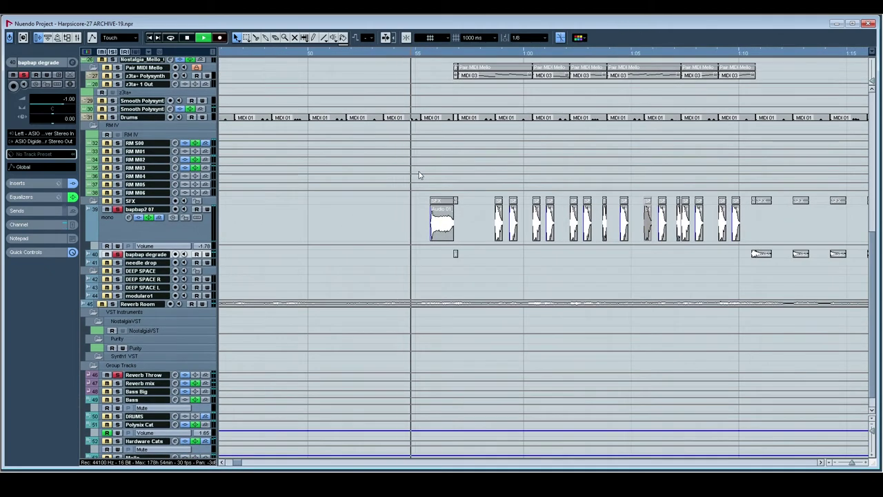
pyautogui.press('space')
pyautogui.click(425, 55)
pyautogui.press('space')
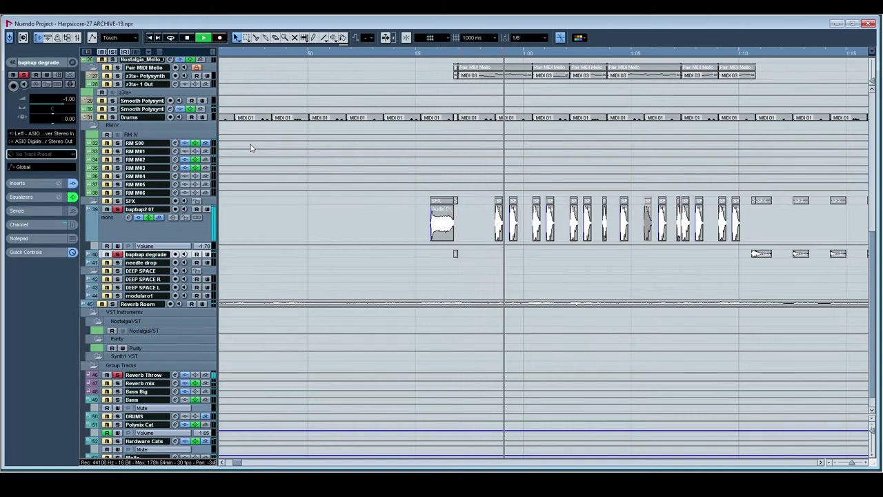
pyautogui.moveTo(535, 251); pyautogui.dragTo(487, 258)
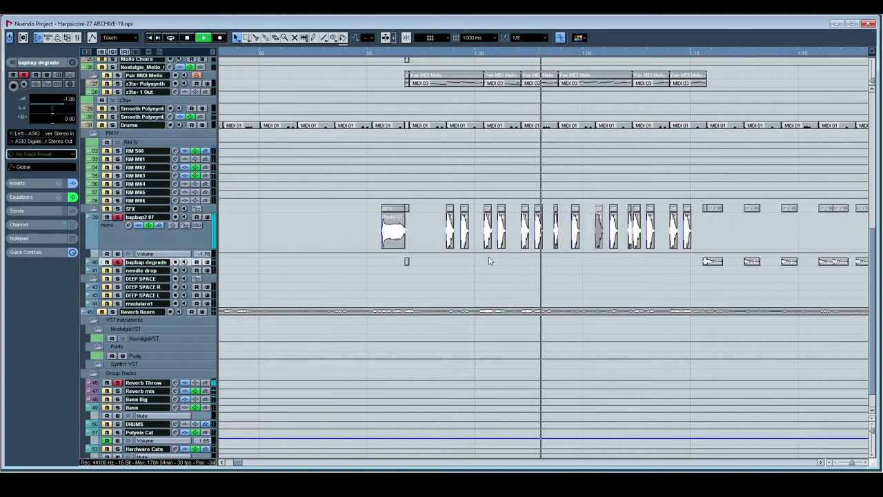
pyautogui.hscroll(2, 648, 262)
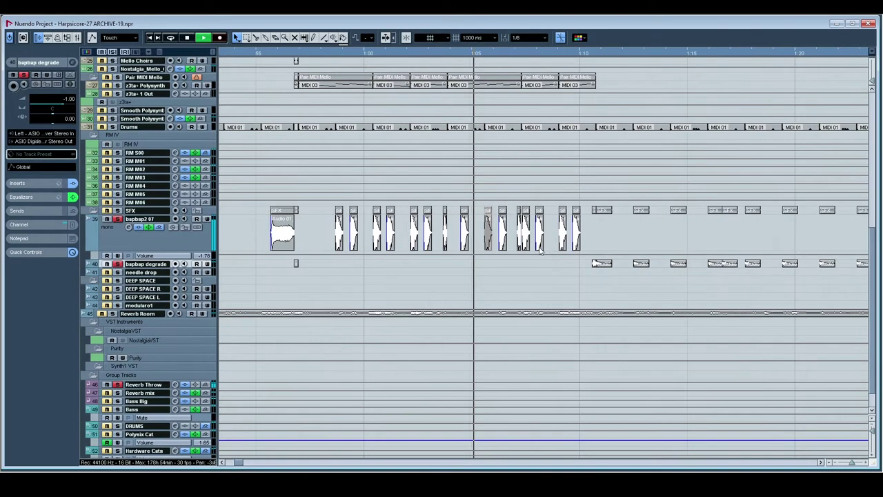
pyautogui.moveTo(257, 50); pyautogui.dragTo(253, 31)
pyautogui.press('space')
# Step: Clear the solos, play the full mix from about 20 seconds, and review the whole track list
pyautogui.moveTo(372, 189); pyautogui.dragTo(530, 160)
pyautogui.scroll(10, 407, 139)
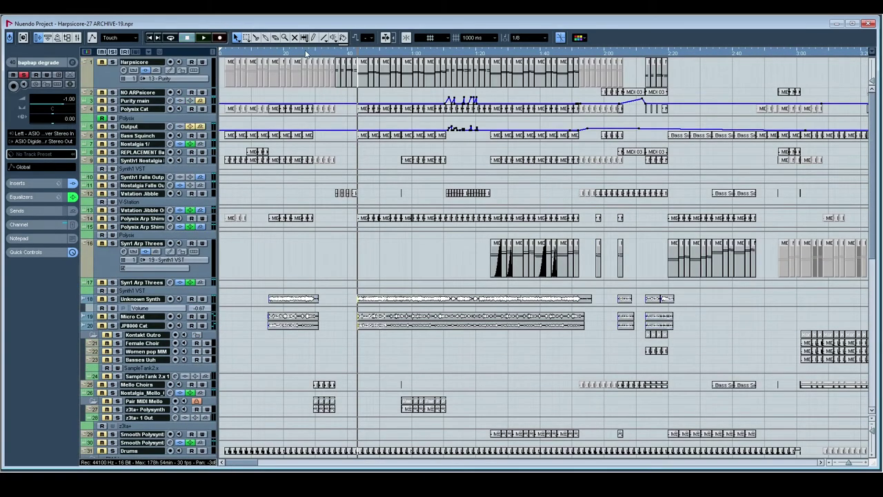
pyautogui.click(283, 53)
pyautogui.press('space')
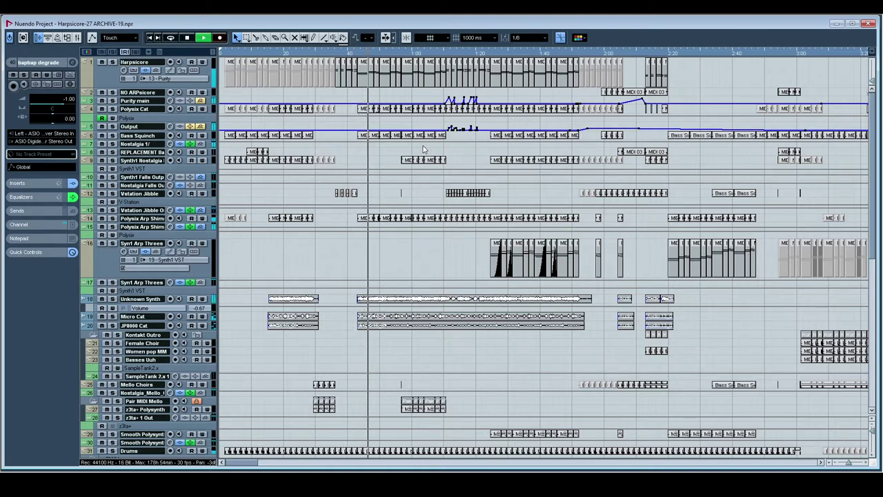
pyautogui.scroll(-5, 331, 233)
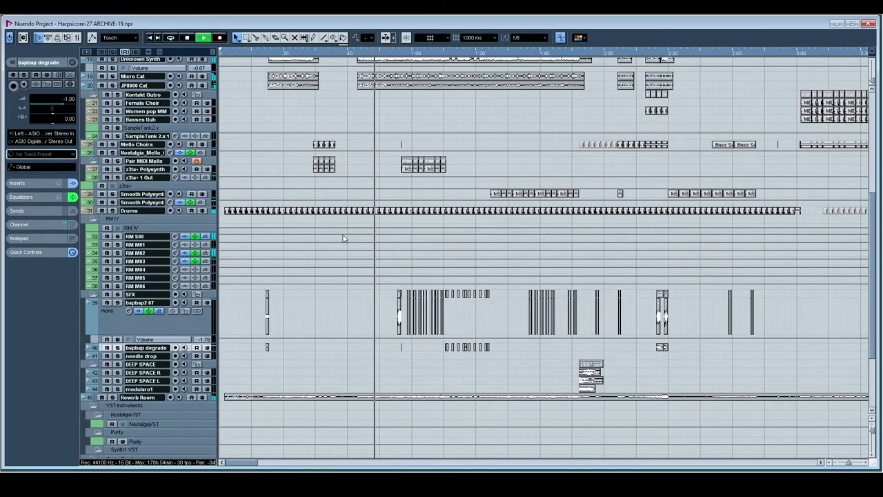
pyautogui.scroll(5, 334, 236)
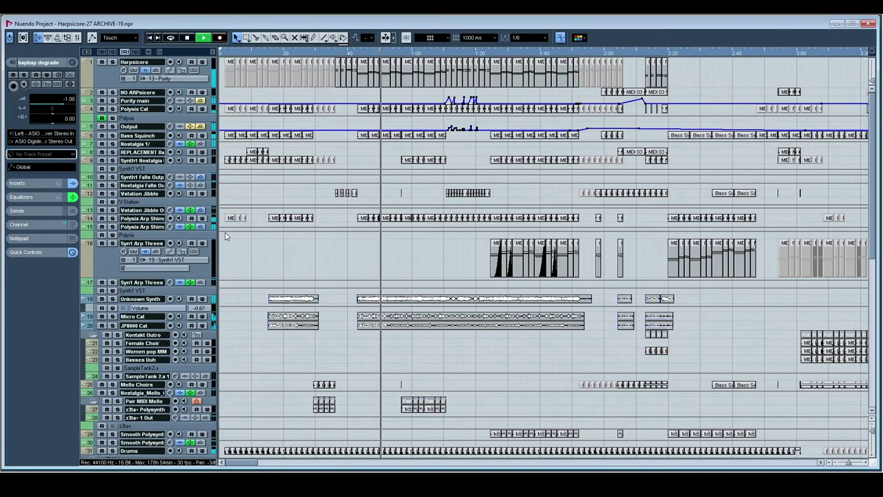
# Step: Solo the Bass Squinch track during playback, and enlarge it together with its Nostalgia 1/ output track
pyautogui.click(125, 136)
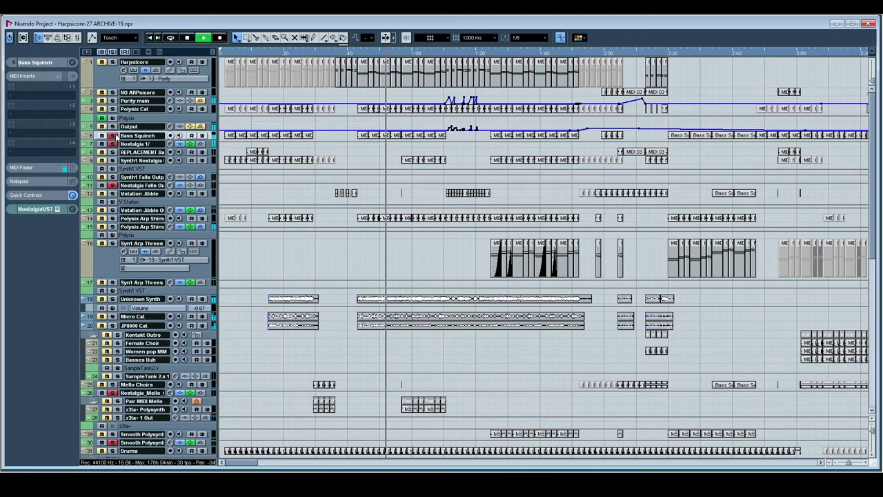
pyautogui.click(147, 153)
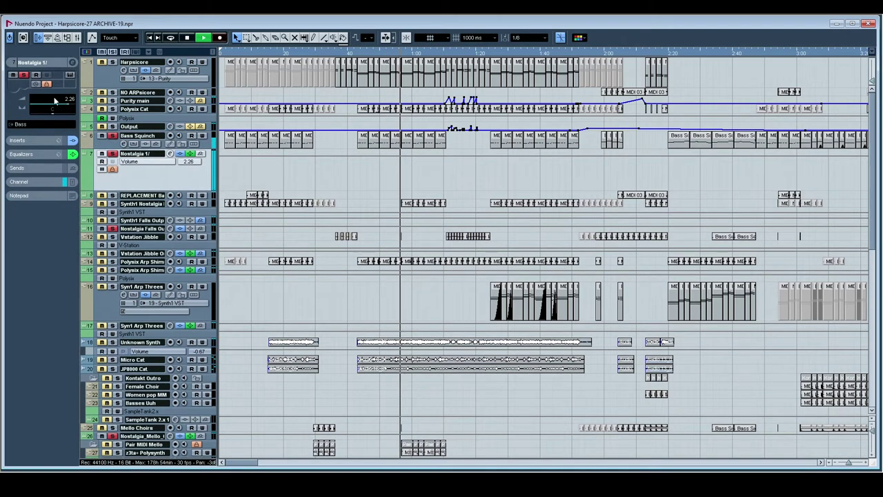
# Step: Open the NostalgiaVST instrument of the Nostalgia 1/ track, show its 2600 Bass 04 patch, and close the instrument
pyautogui.click(70, 75)
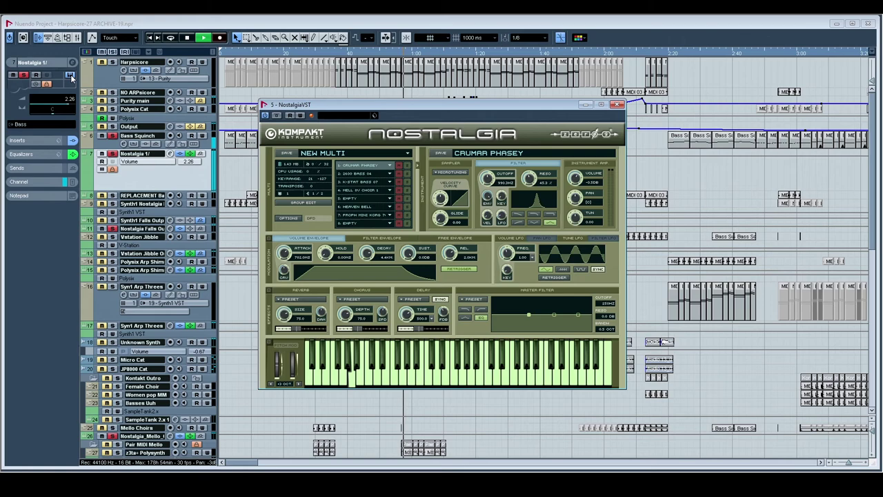
pyautogui.click(353, 175)
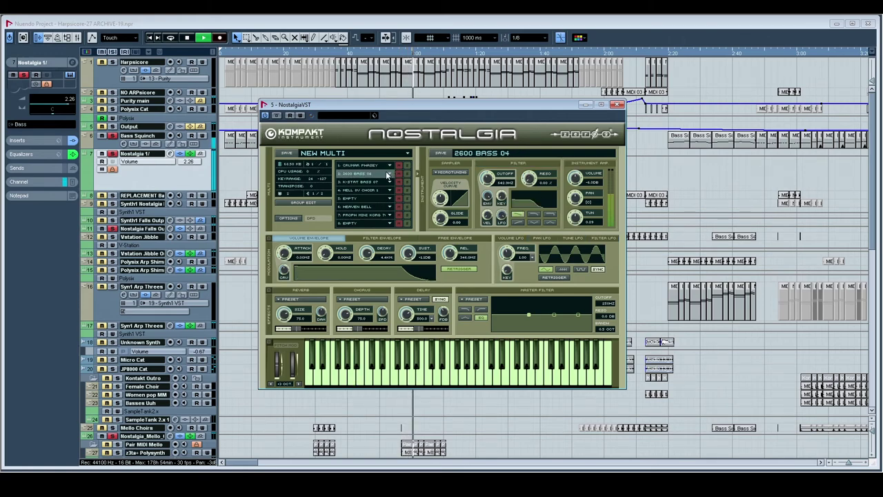
pyautogui.click(617, 105)
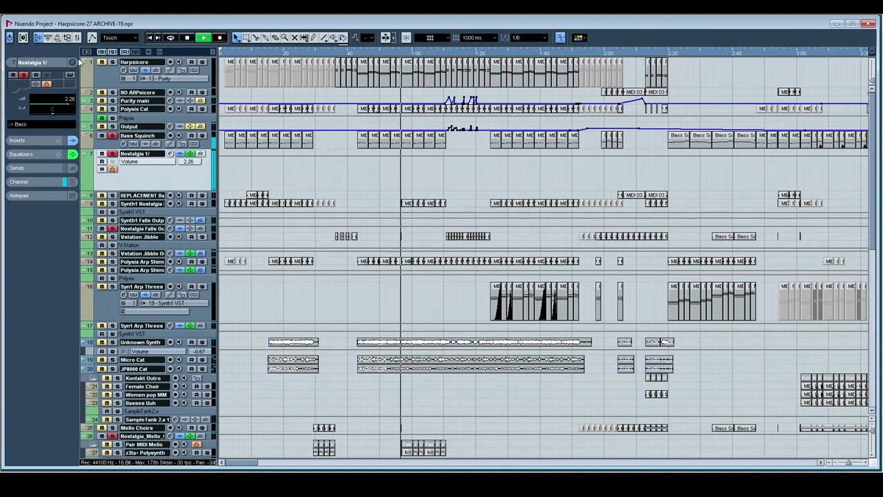
# Step: Clear the solos, move ahead along the timeline, and play the full mix from about 1:01 in a closer view
pyautogui.hscroll(2, 509, 235)
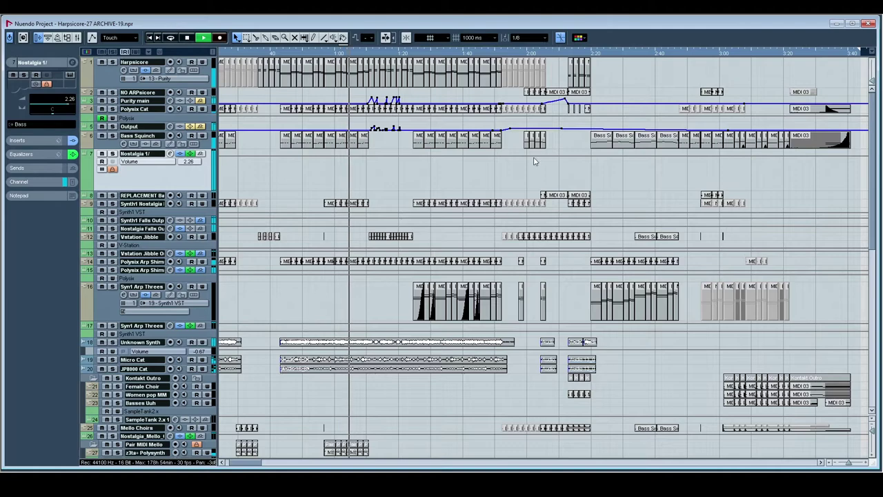
pyautogui.hscroll(2, 510, 160)
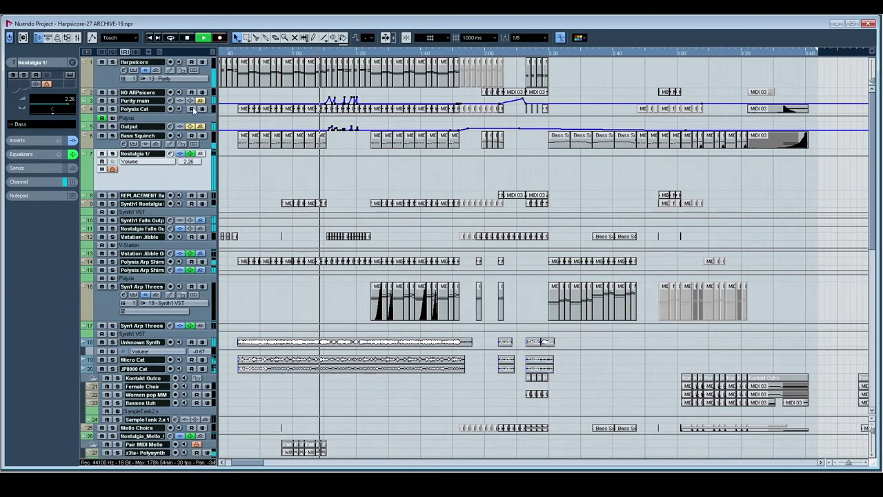
pyautogui.press('space')
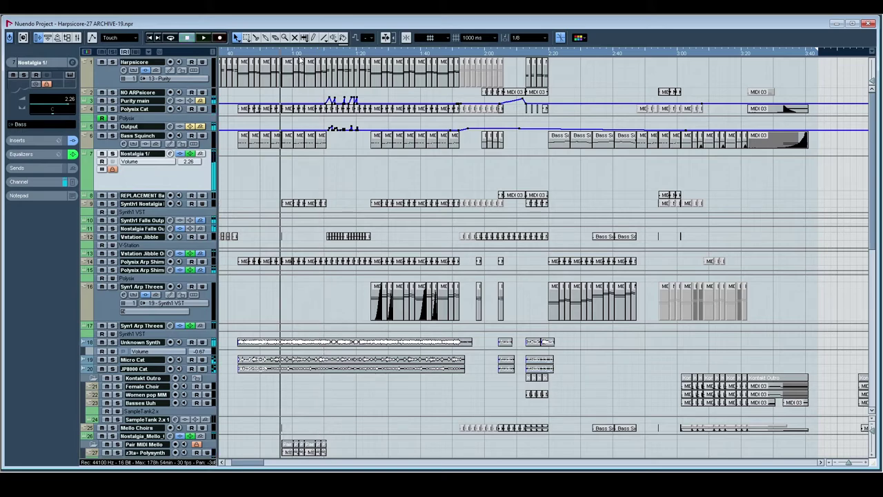
pyautogui.moveTo(299, 59); pyautogui.dragTo(300, 74)
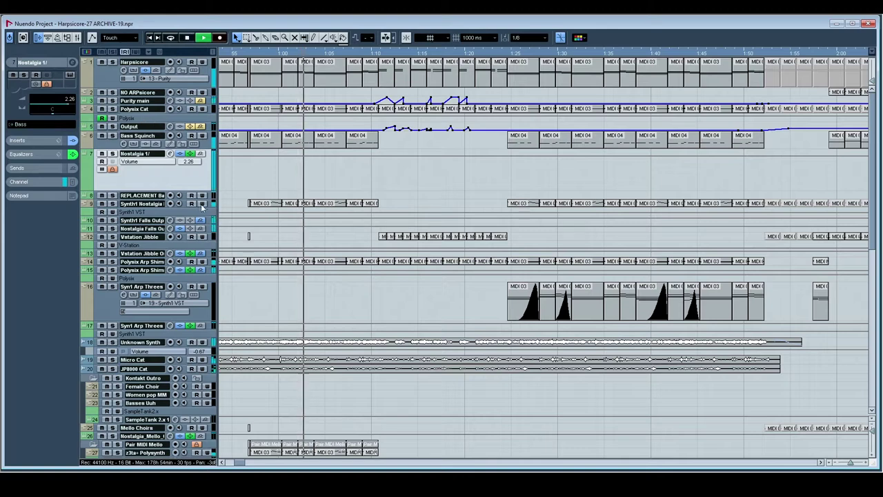
# Step: Solo both Polysix Arp Shim tracks, replay them from about 1:02, and stop playback
pyautogui.click(113, 262)
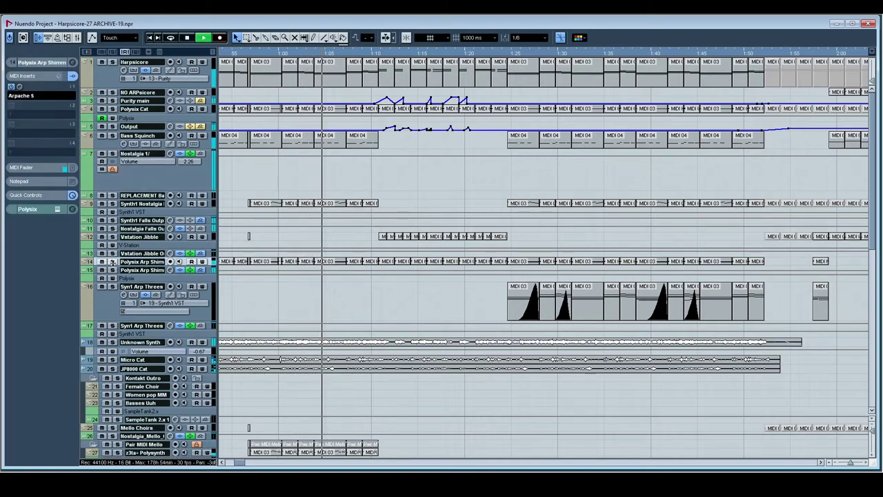
pyautogui.click(113, 263)
pyautogui.click(113, 270)
pyautogui.press('space')
pyautogui.press('space')
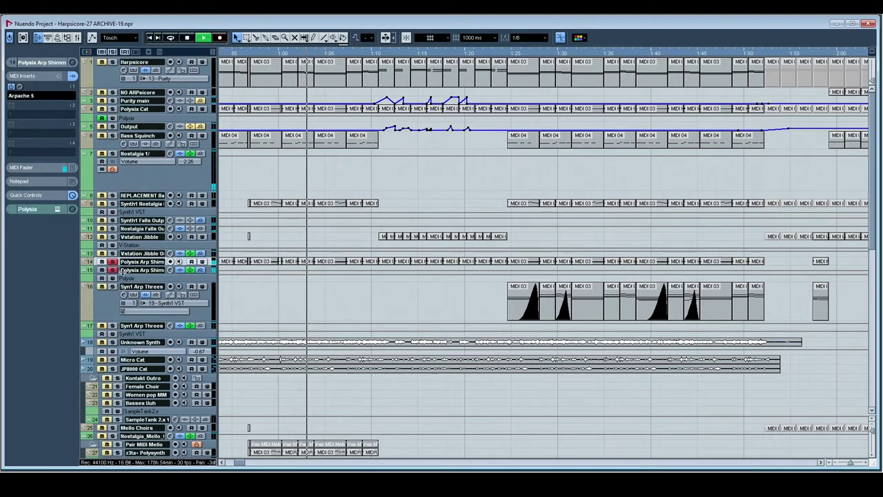
pyautogui.press('space')
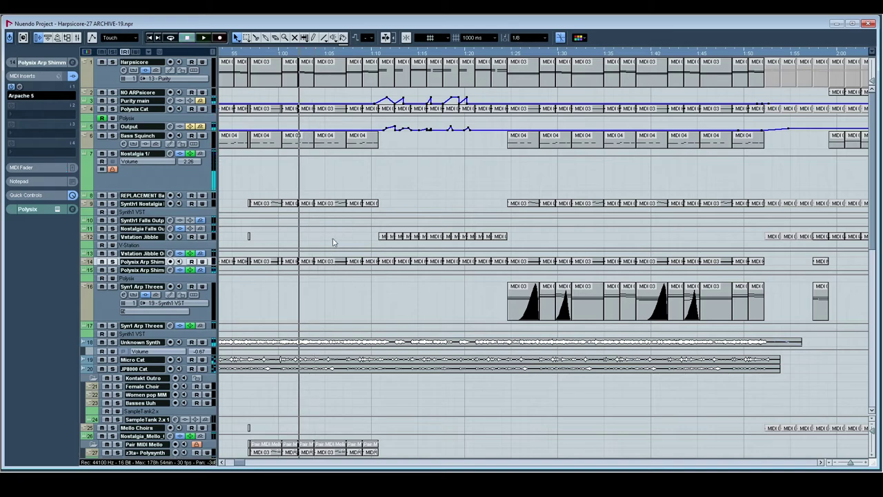
# Step: Solo the z3ta+ Polysynth track with its z3ta+ 1 output and play it from about 1:02
pyautogui.scroll(-5, 326, 230)
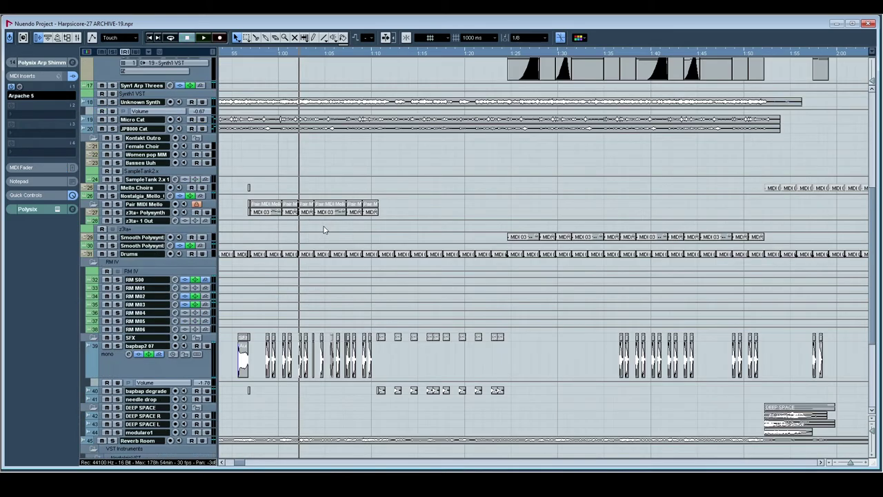
pyautogui.click(110, 212)
pyautogui.press('space')
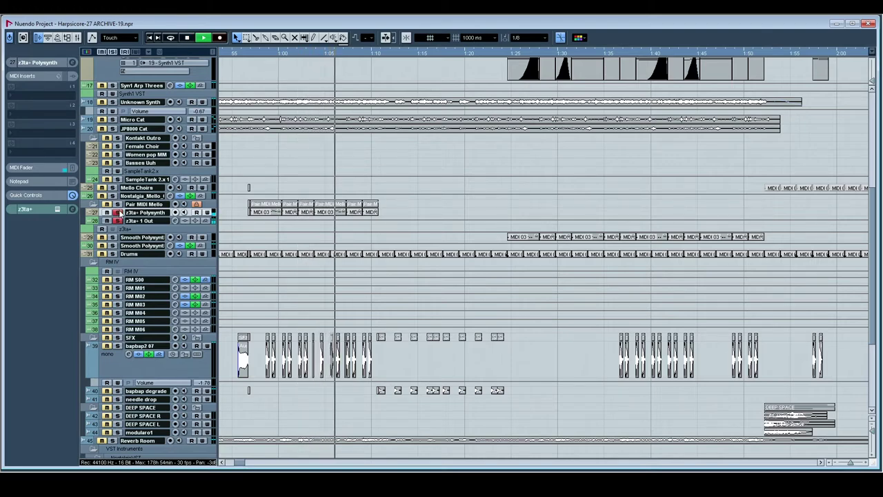
pyautogui.press('space')
# Step: Clear the solos, play the mix from about 1:02, and briefly solo the Polysix Cat track with its output
pyautogui.scroll(5, 285, 233)
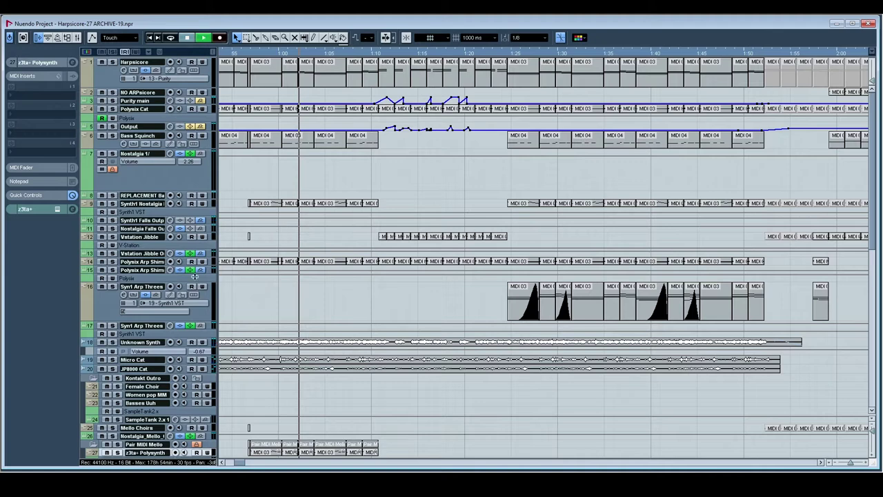
pyautogui.press('space')
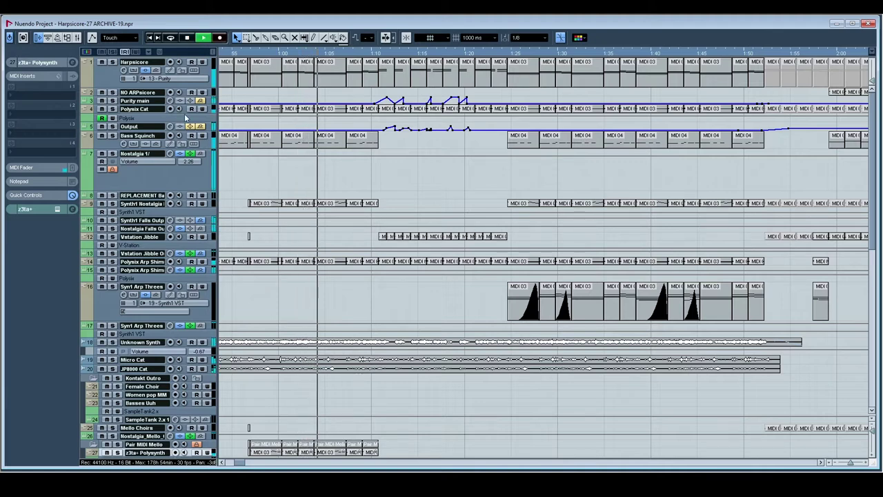
pyautogui.click(113, 109)
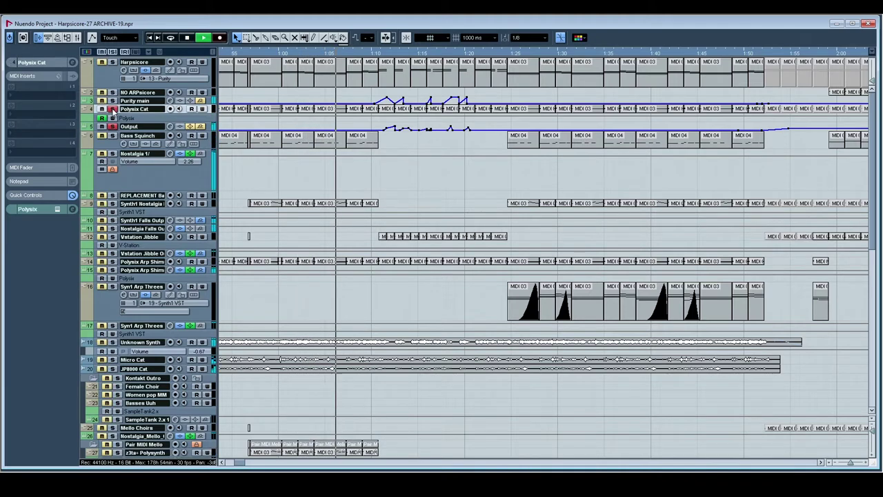
pyautogui.click(113, 111)
pyautogui.press('space')
pyautogui.press('space')
# Step: Review the track list from the synths down to the SFX tracks while the full mix plays on past 1:10
pyautogui.scroll(-5, 335, 281)
pyautogui.scroll(-2, 336, 279)
pyautogui.scroll(7, 275, 277)
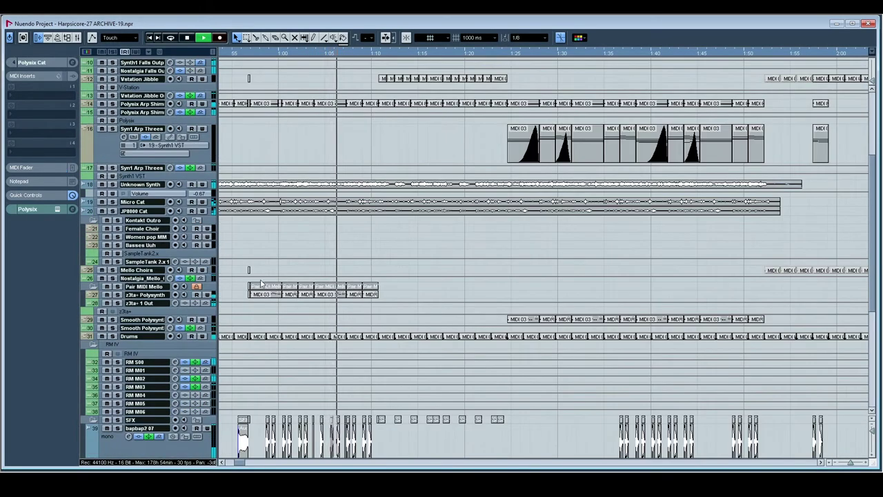
pyautogui.scroll(4, 275, 277)
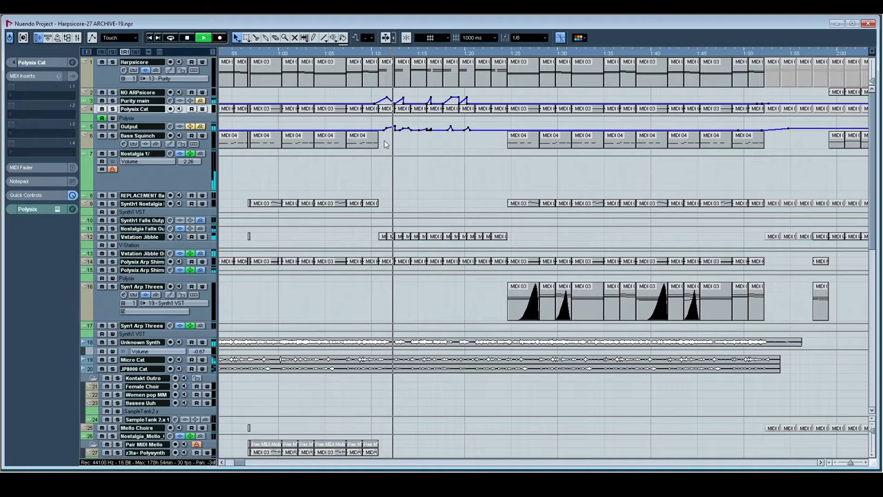
# Step: Stop playback, switch the ruler to bars, and set the locators around the section from bar 42 to bar 50
pyautogui.moveTo(387, 144); pyautogui.dragTo(283, 142)
pyautogui.press('space')
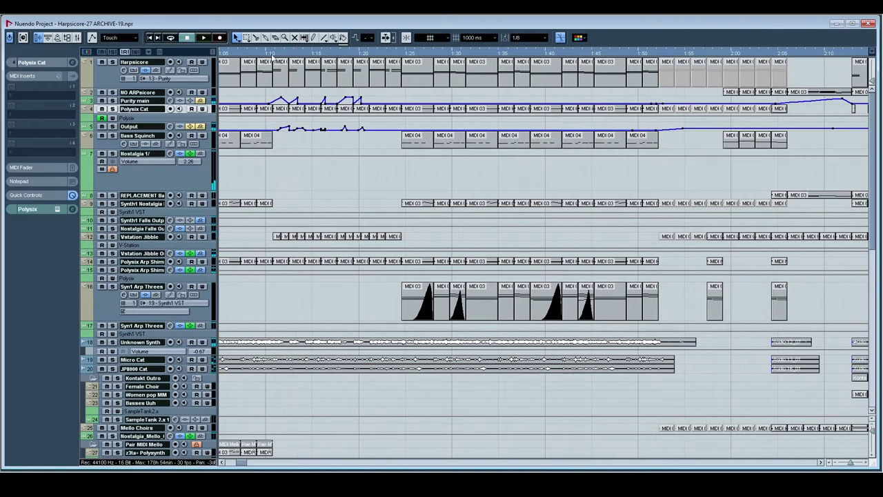
pyautogui.press('.')
pyautogui.keyDown('ctrl'); pyautogui.click(276, 54); pyautogui.keyUp('ctrl')
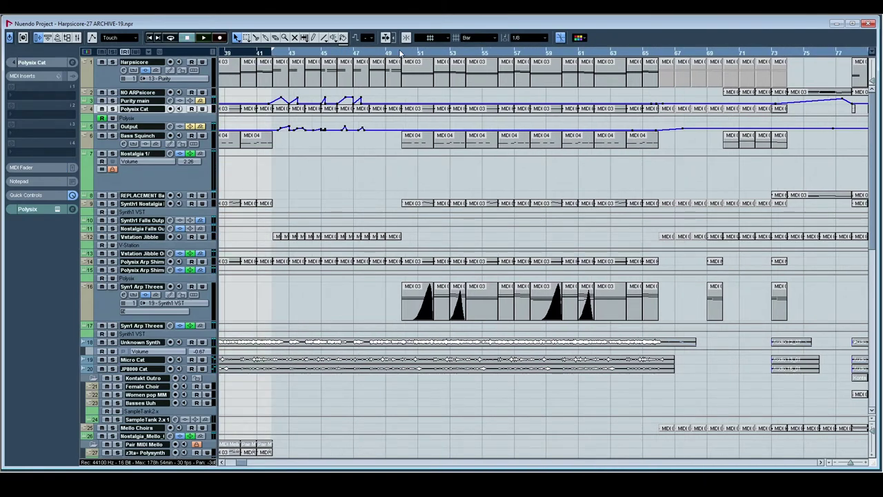
pyautogui.keyDown('alt'); pyautogui.click(401, 53); pyautogui.keyUp('alt')
pyautogui.press('h')
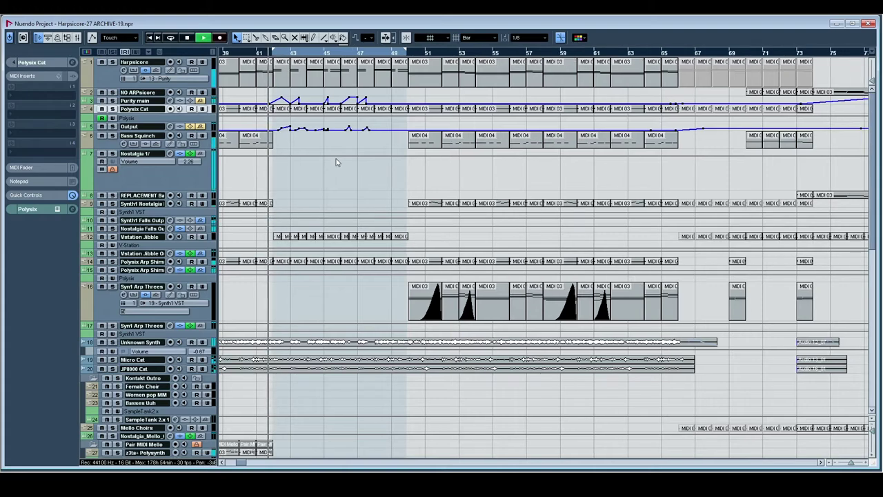
# Step: Play the full mix into the section starting at bar 42 and review which tracks have clips there
pyautogui.press('space')
pyautogui.scroll(-10, 342, 183)
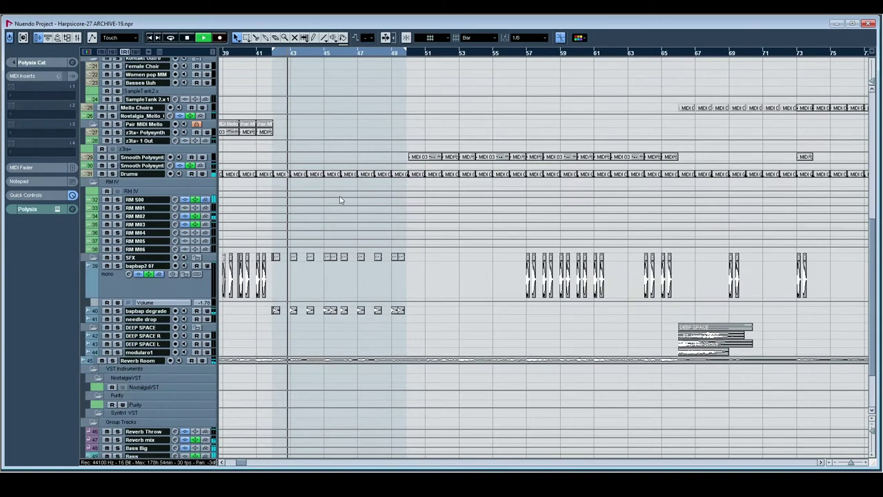
pyautogui.scroll(7, 306, 209)
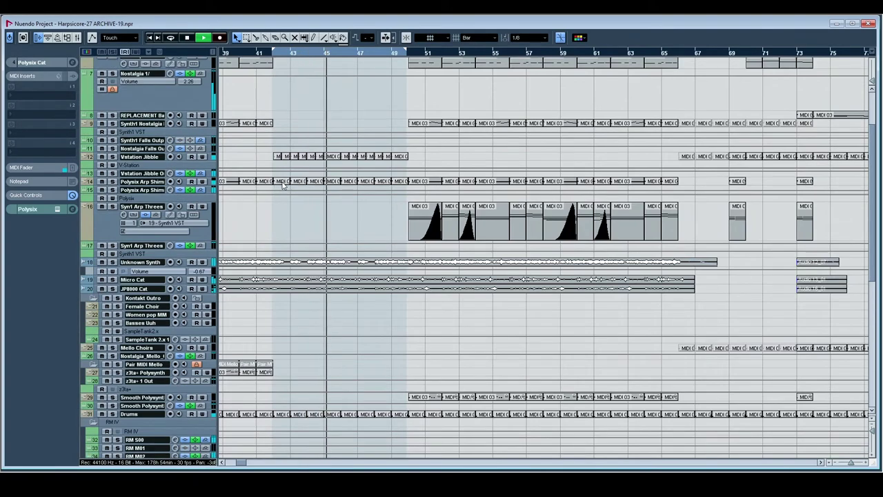
pyautogui.press('space')
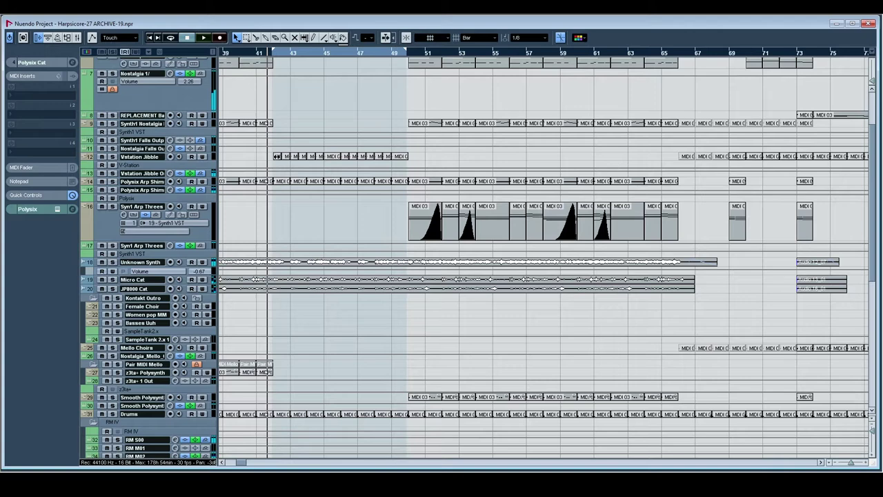
# Step: Show the notes of the first Vstation Jibble clip at bar 42 in the Key Editor and close it
pyautogui.doubleClick(276, 157)
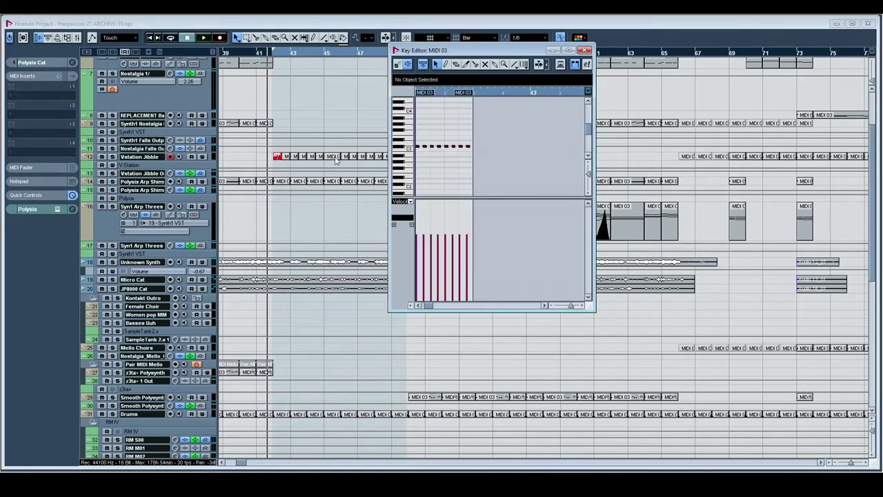
pyautogui.doubleClick(397, 54)
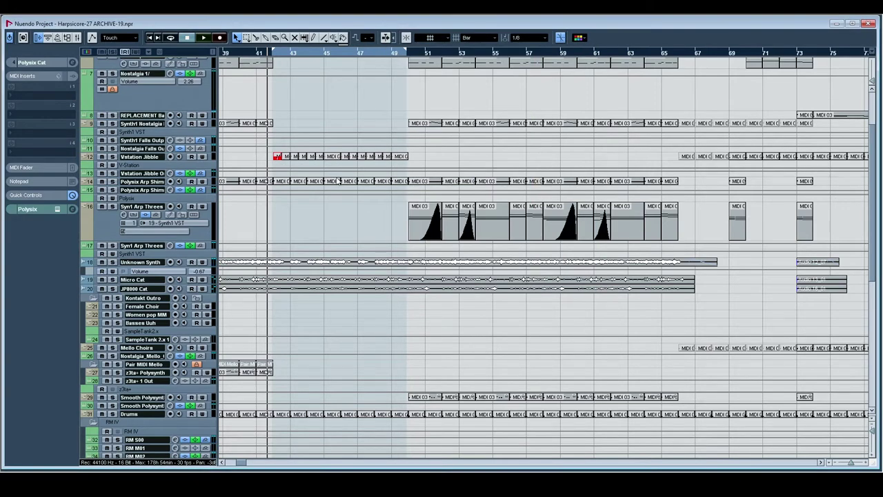
pyautogui.scroll(3, 338, 181)
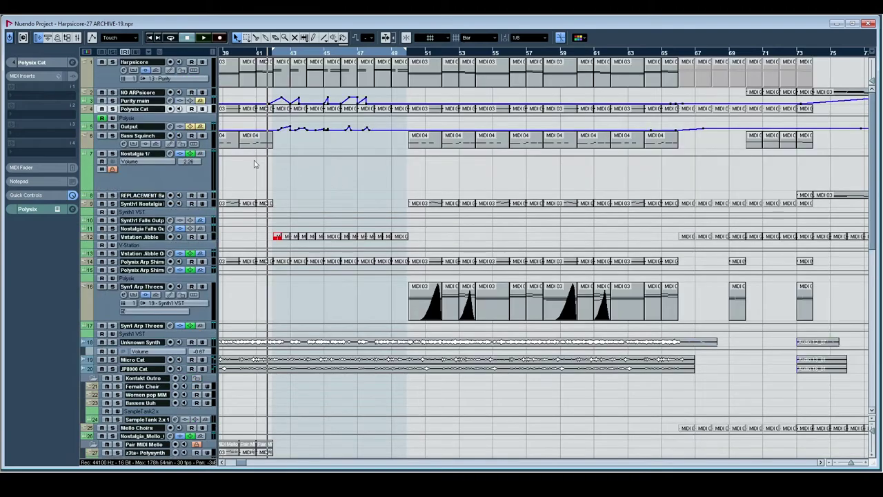
# Step: Solo the Bass Squinch track, play it from about bar 38, and add the Vstation Jibble track to the solo
pyautogui.moveTo(231, 156); pyautogui.dragTo(305, 167)
pyautogui.click(112, 137)
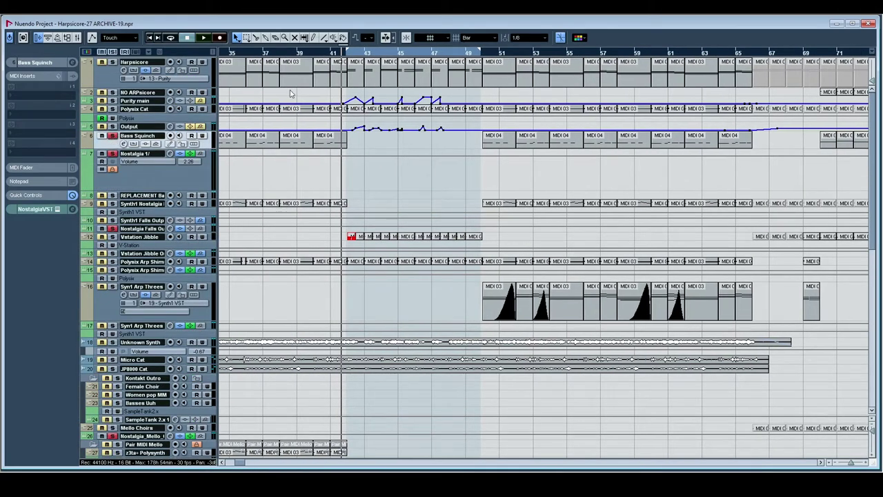
pyautogui.click(284, 55)
pyautogui.press('space')
pyautogui.click(113, 236)
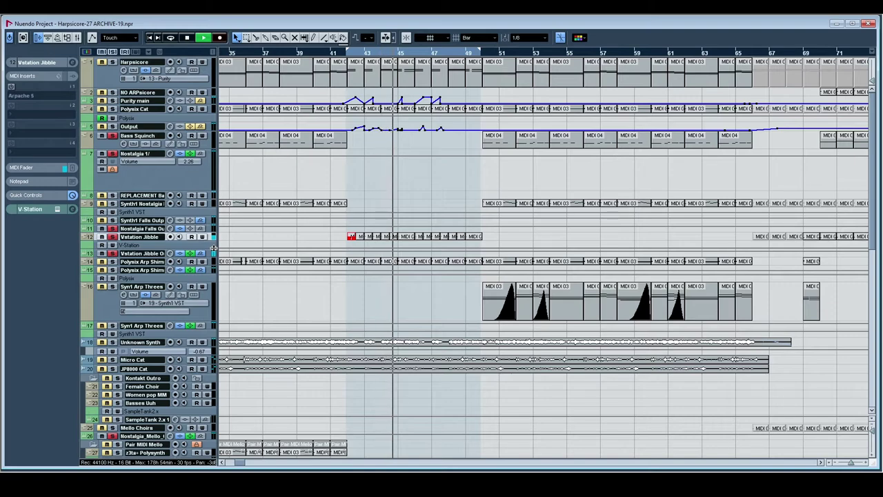
# Step: Clear the solos, let the full mix play on, and view the arrangement beyond bar 50 before stopping playback
pyautogui.click(112, 52)
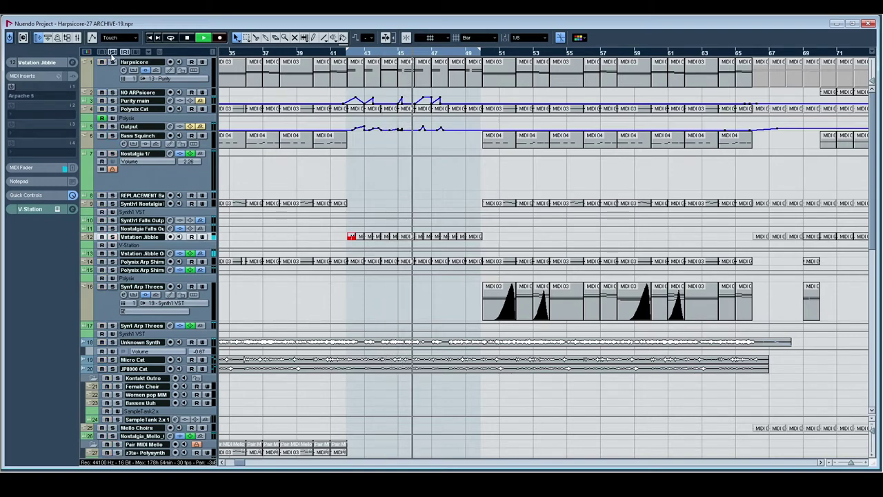
pyautogui.moveTo(565, 257); pyautogui.dragTo(475, 251)
pyautogui.hscroll(2, 475, 250)
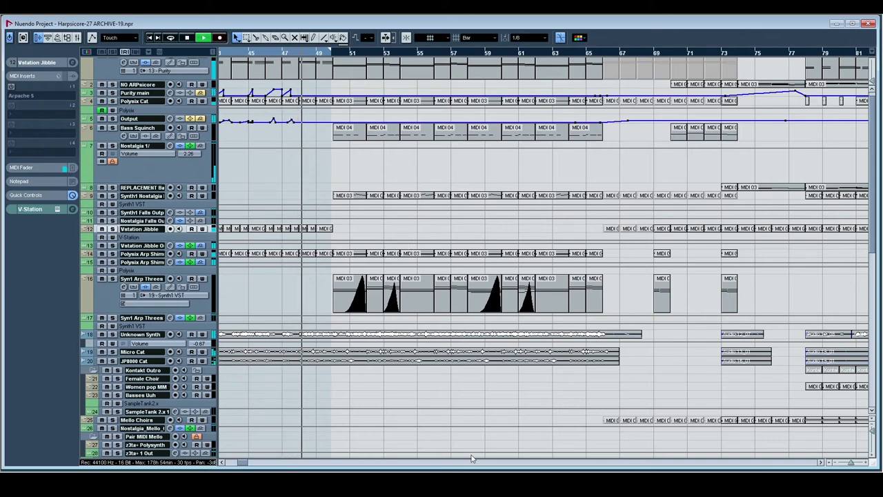
pyautogui.press('space')
# Step: Enlarge the Drums track so the notes in its clips can be read, and play the mix before bar 42
pyautogui.scroll(-10, 364, 226)
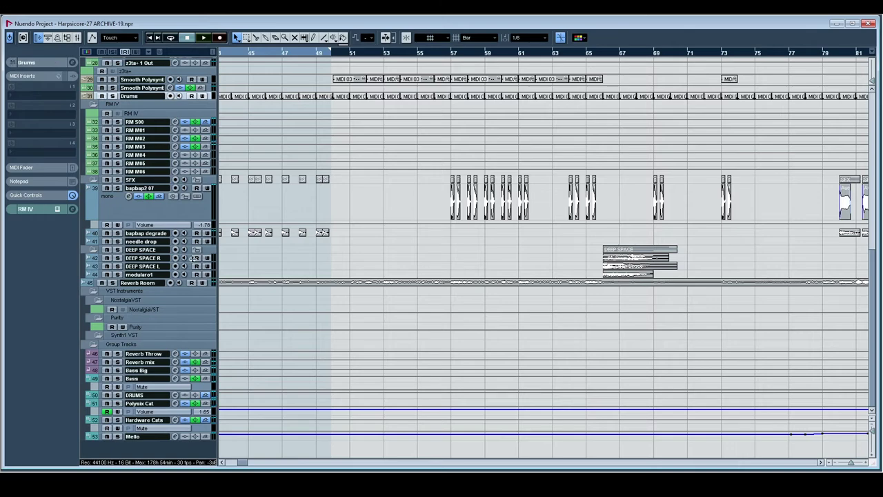
pyautogui.moveTo(189, 334); pyautogui.dragTo(190, 335)
pyautogui.moveTo(221, 192); pyautogui.dragTo(383, 133)
pyautogui.scroll(2, 166, 207)
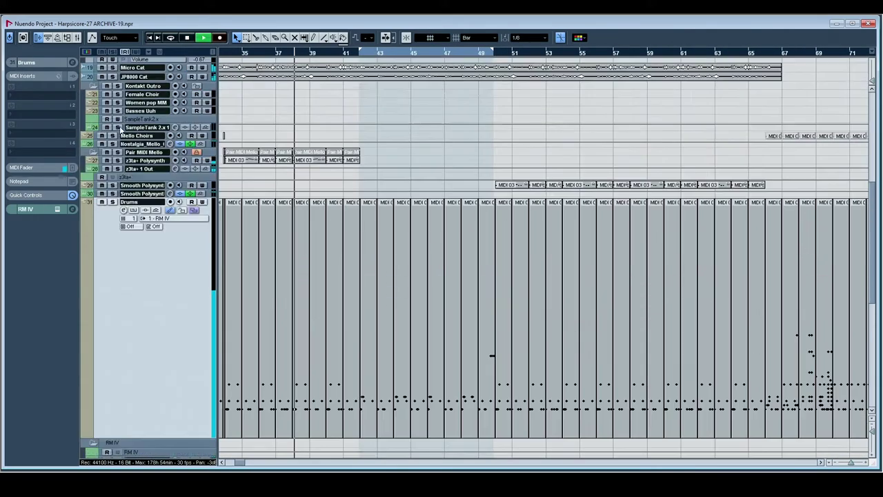
# Step: Solo the Drums track with its RM IV outputs and play it from about bar 41
pyautogui.click(117, 202)
pyautogui.scroll(-2, 363, 268)
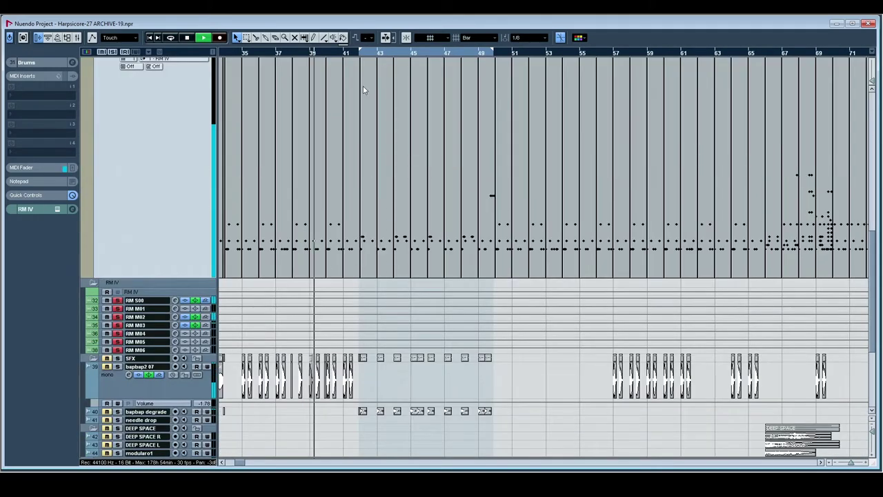
pyautogui.click(343, 55)
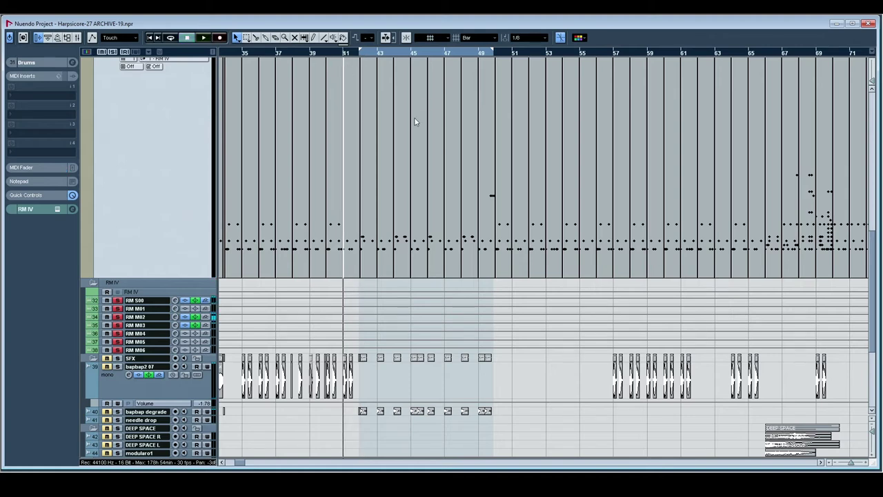
pyautogui.press('space')
pyautogui.press('space')
# Step: Open the Drums clip at bar 42 in the Drum Editor
pyautogui.moveTo(366, 287); pyautogui.dragTo(481, 246)
pyautogui.doubleClick(480, 245)
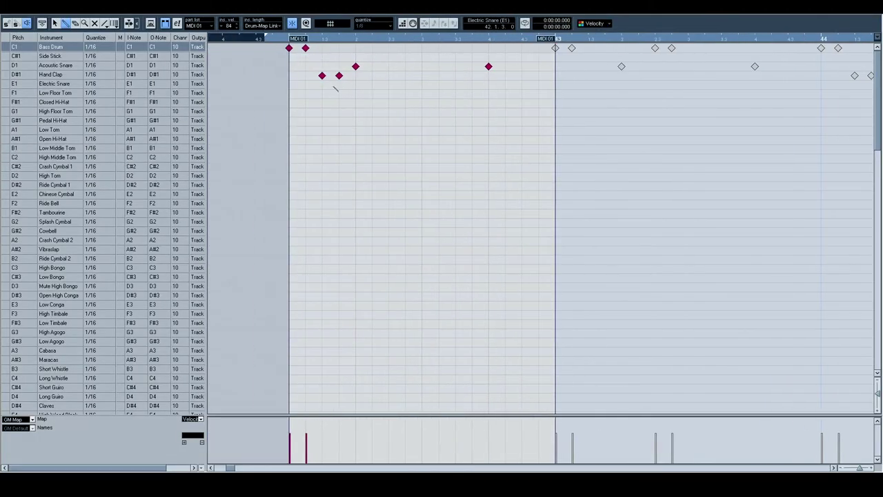
# Step: Play the drum pattern from bar 42 in the Drum Editor, viewing the following bars, and close the editor
pyautogui.moveTo(283, 40); pyautogui.dragTo(275, 25)
pyautogui.press('space')
pyautogui.moveTo(472, 138); pyautogui.dragTo(376, 135)
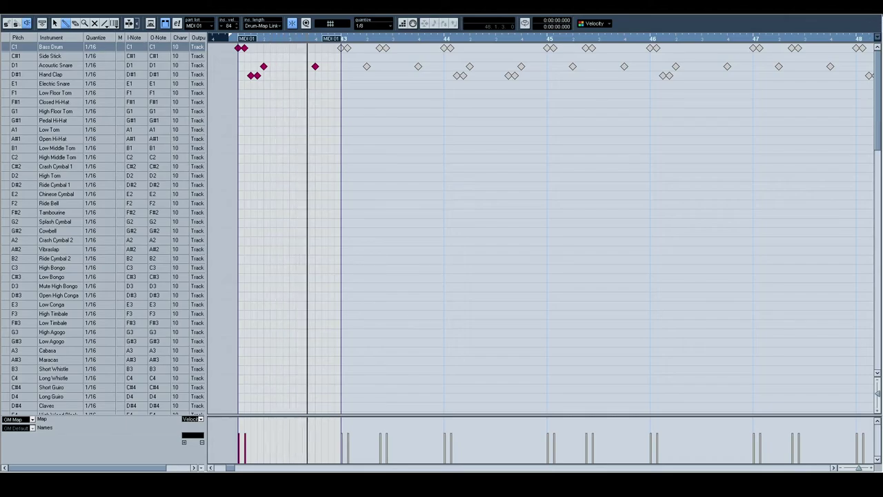
pyautogui.click(874, 7)
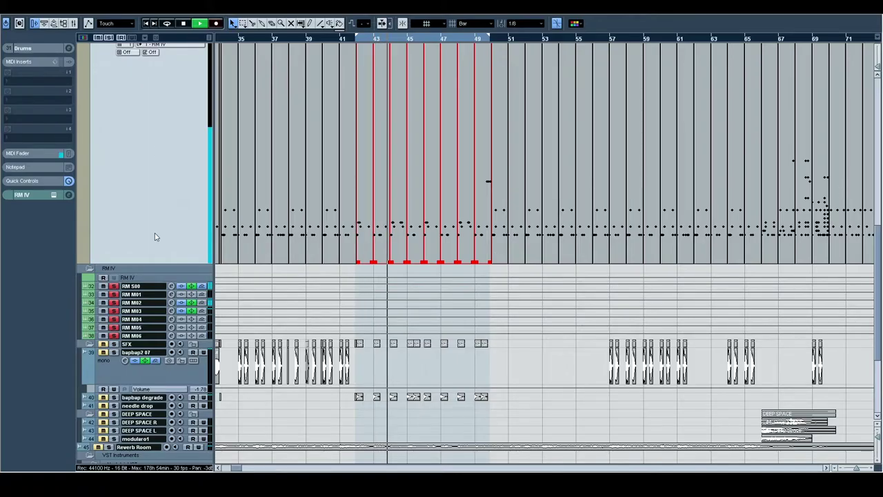
# Step: Clear the solos and view the arrangement from bar 50 onward while the full mix plays on
pyautogui.click(109, 37)
pyautogui.scroll(10, 414, 172)
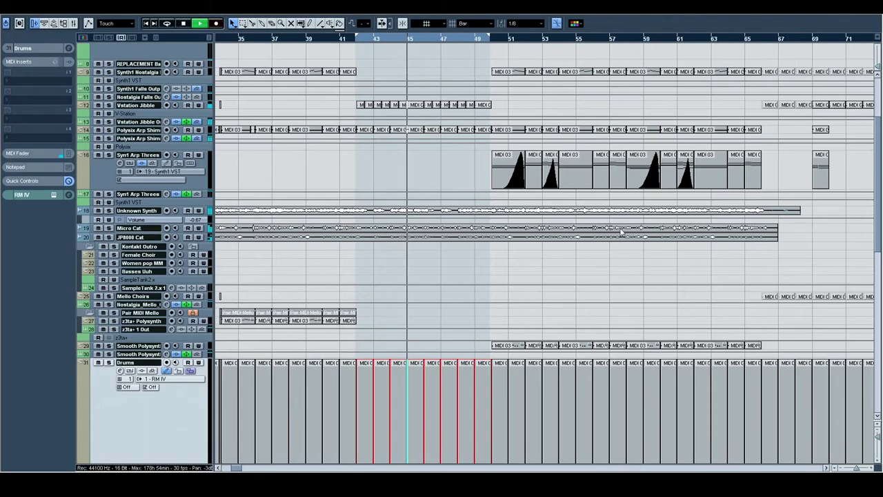
pyautogui.scroll(1, 483, 183)
pyautogui.hscroll(4, 464, 176)
pyautogui.hscroll(4, 464, 178)
pyautogui.scroll(5, 414, 193)
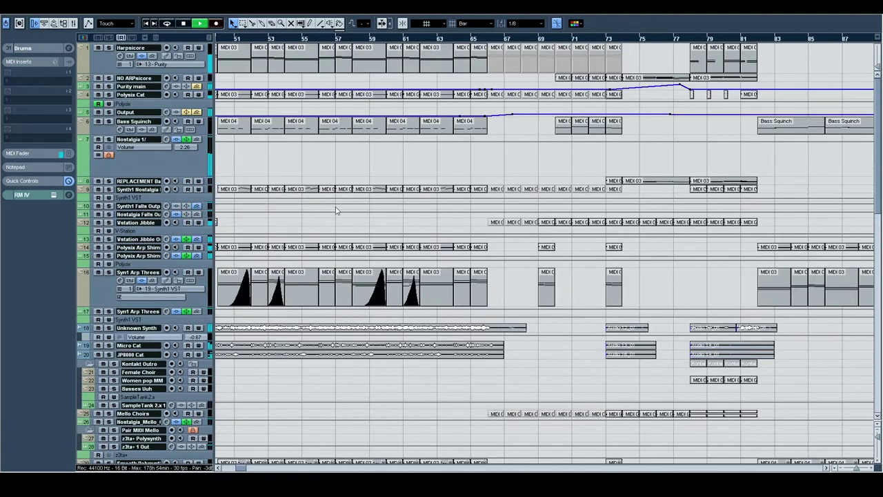
pyautogui.hscroll(-4, 331, 207)
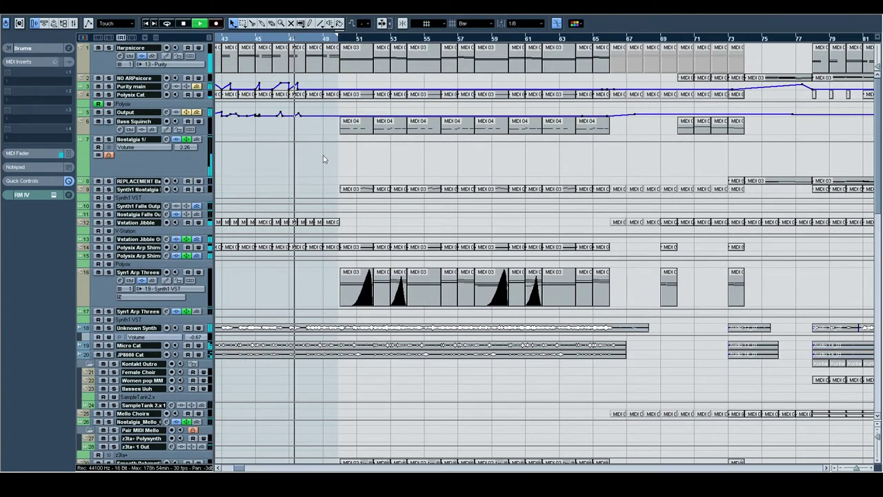
pyautogui.hscroll(1, 345, 158)
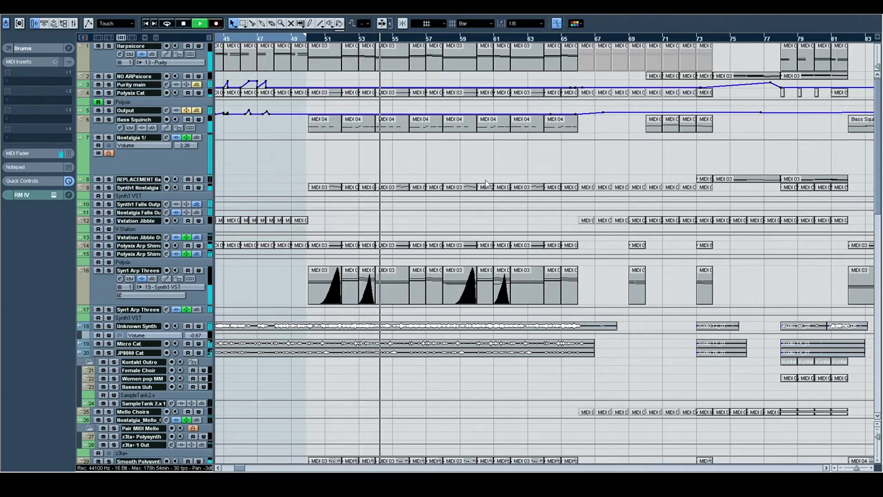
pyautogui.hscroll(2, 479, 184)
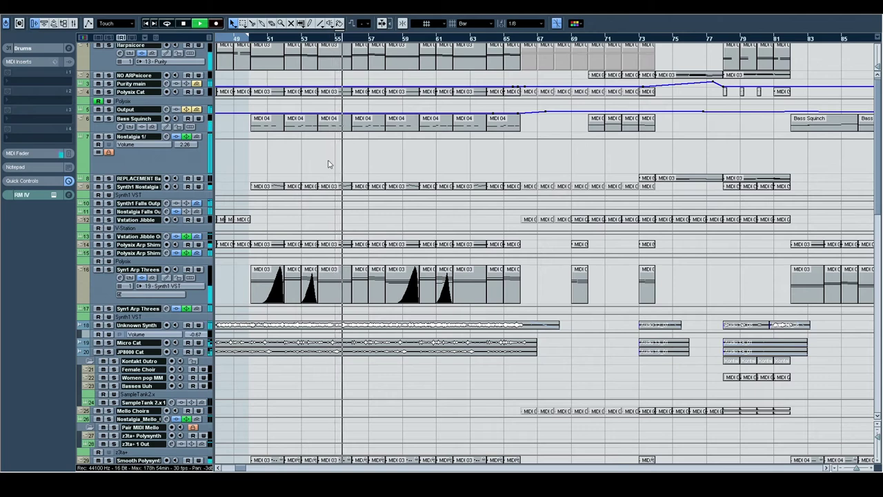
# Step: Solo the Synth1 Nostalgia track with its two Falls output tracks, stop playback, and enlarge the MIDI track so its notes can be read
pyautogui.click(109, 187)
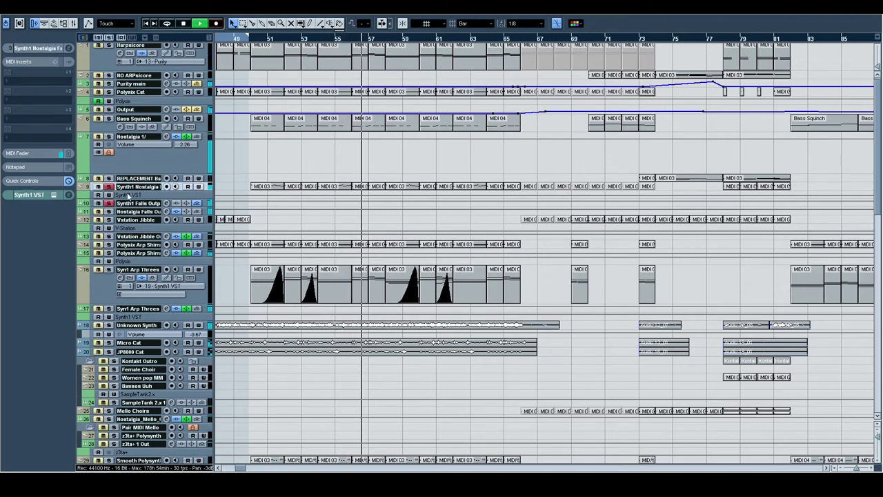
pyautogui.press('space')
pyautogui.click(120, 211)
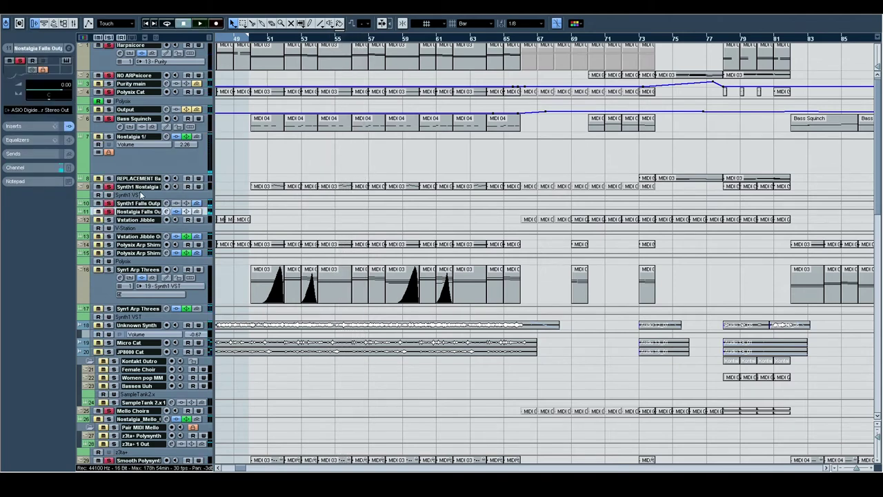
pyautogui.click(140, 187)
pyautogui.hotkey('alt', 'Down')
pyautogui.moveTo(317, 217); pyautogui.dragTo(435, 188)
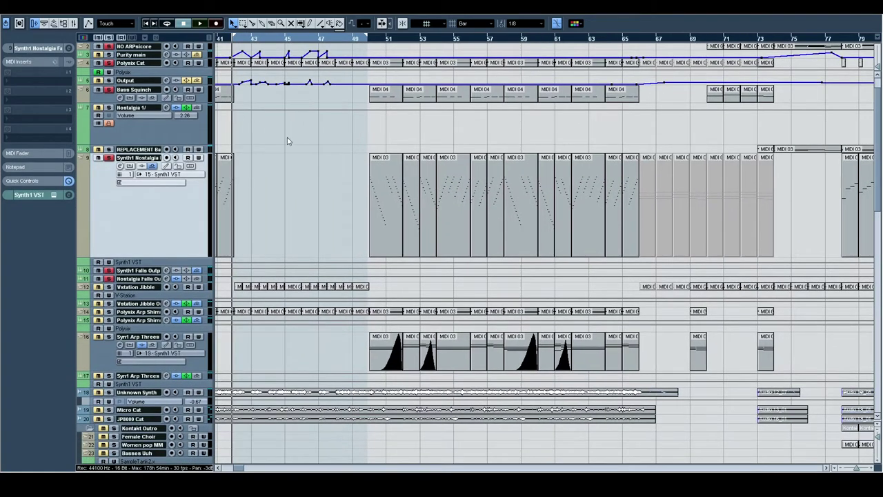
# Step: Open the Synth1 Nostalgia clips from bar 34 to 42 in the Key Editor, play them, and return to the arrangement
pyautogui.moveTo(324, 142); pyautogui.dragTo(671, 136)
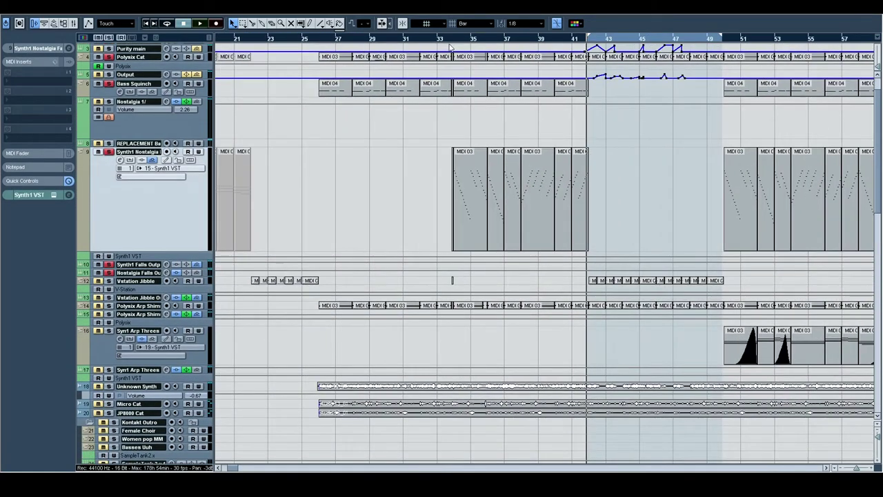
pyautogui.moveTo(455, 49); pyautogui.dragTo(489, 106)
pyautogui.press('space')
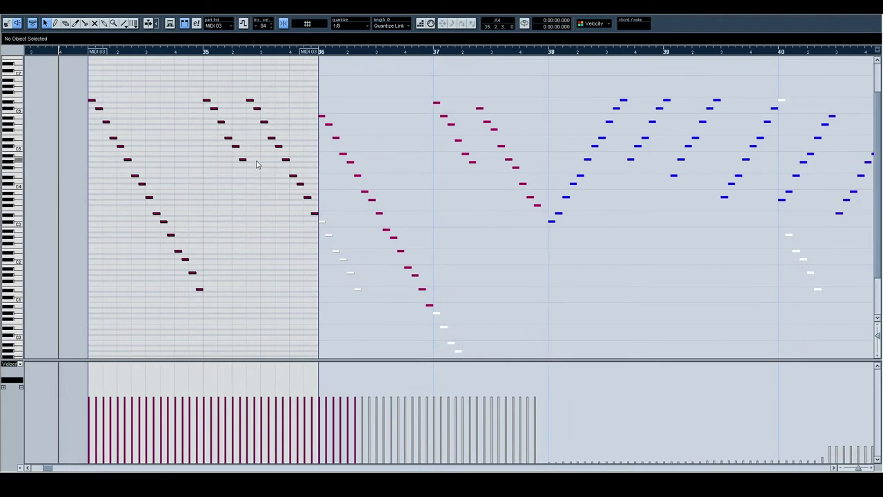
pyautogui.press('space')
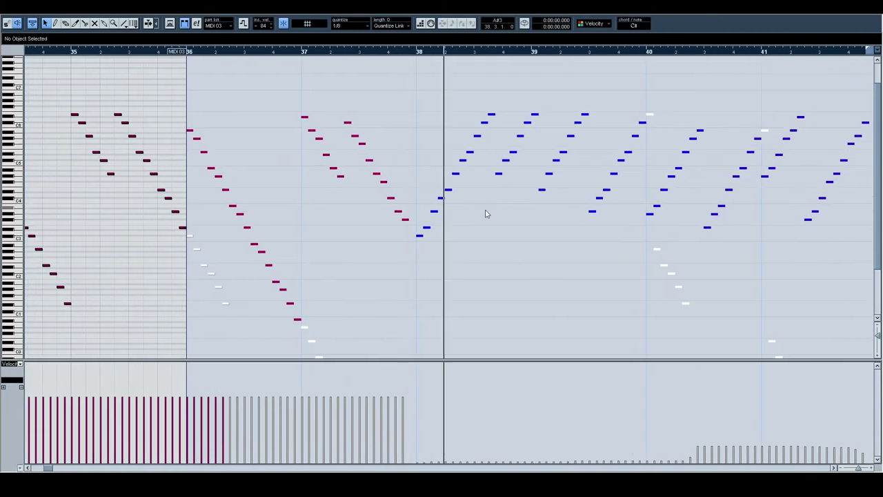
pyautogui.moveTo(602, 213); pyautogui.dragTo(503, 235)
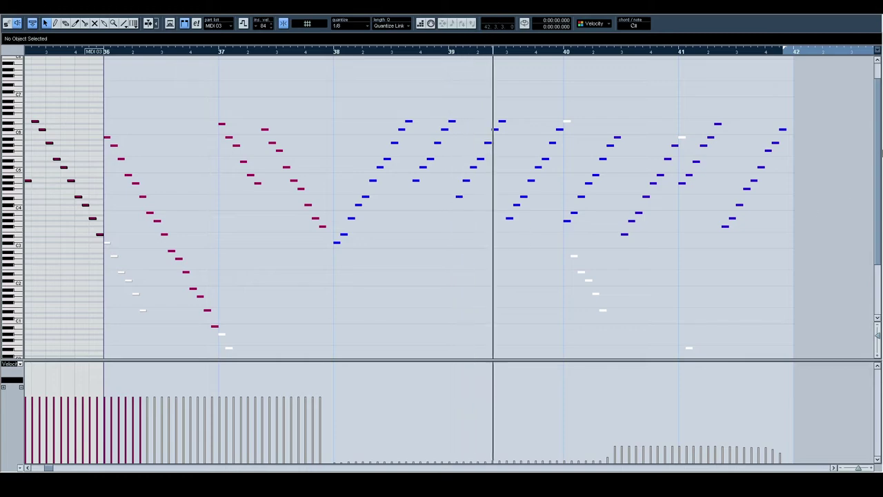
pyautogui.press('Return')
pyautogui.moveTo(652, 162); pyautogui.dragTo(579, 172)
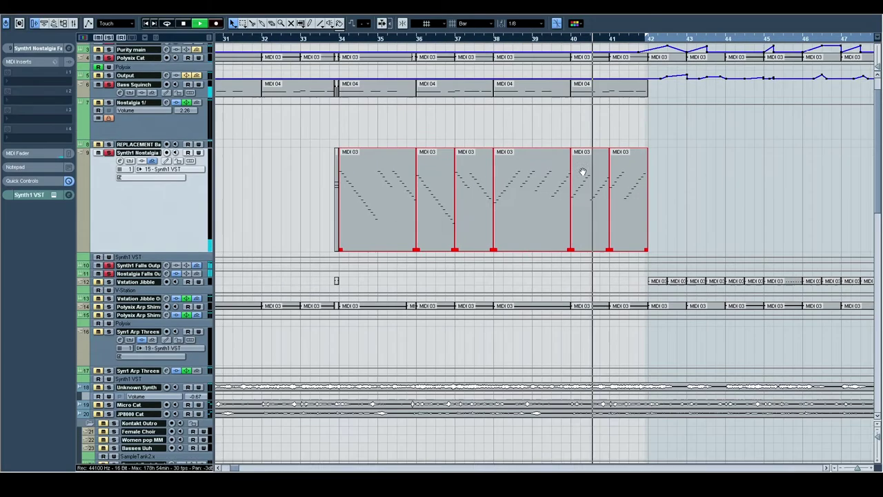
# Step: Play the full mix repeatedly from just before bar 34 to hear the Synth1 Nostalgia arpeggios in context
pyautogui.press('space')
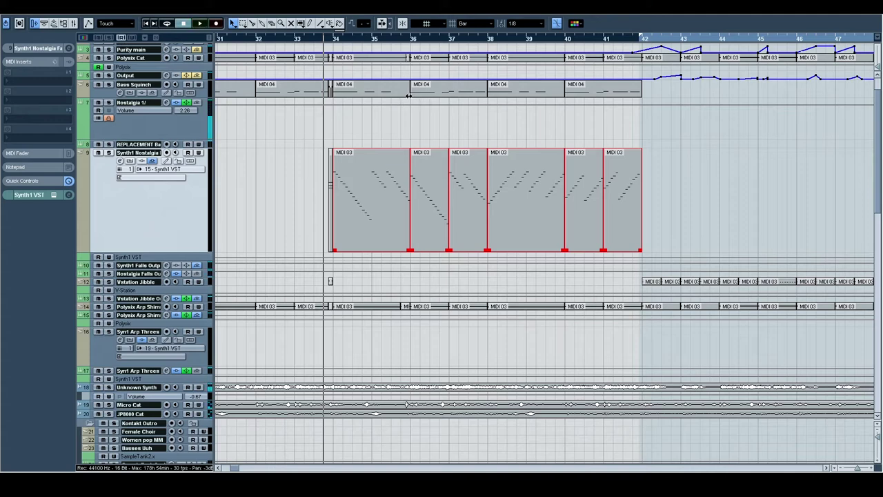
pyautogui.press('space')
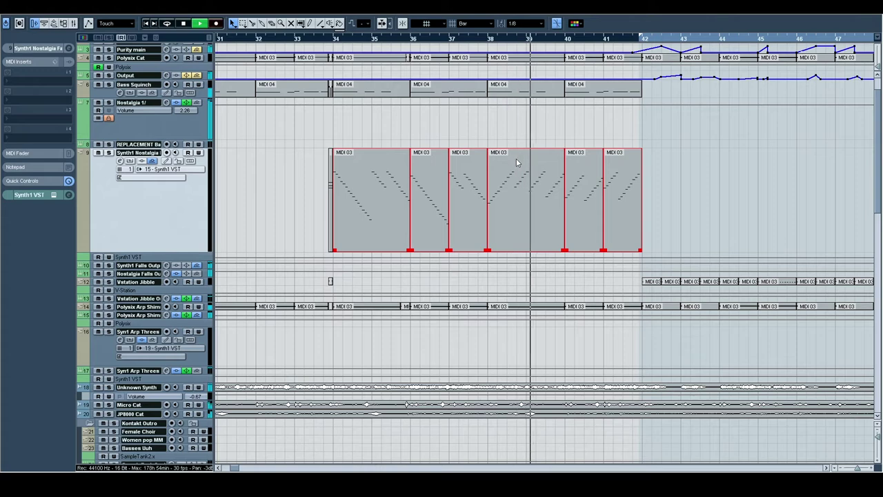
pyautogui.press('space')
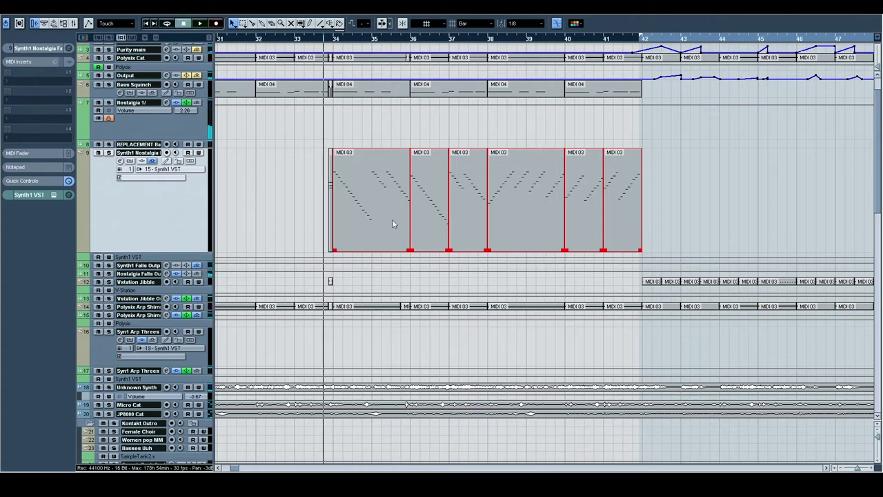
pyautogui.hscroll(2, 507, 216)
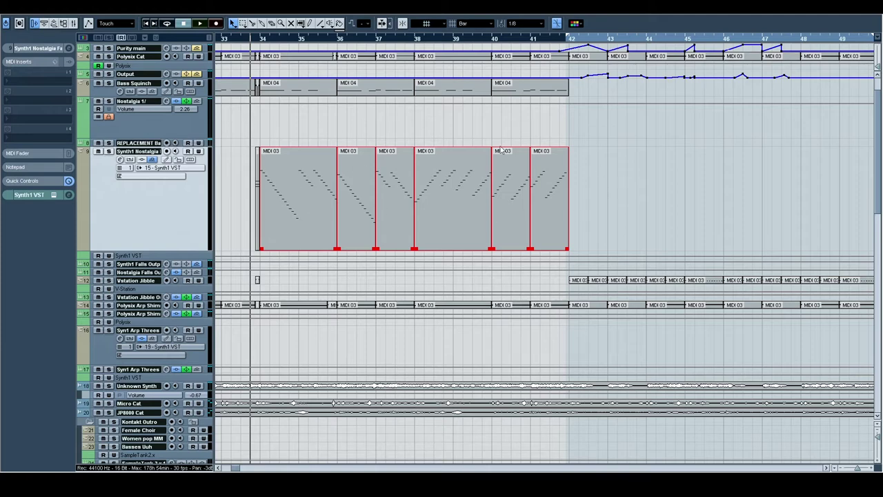
pyautogui.press('space')
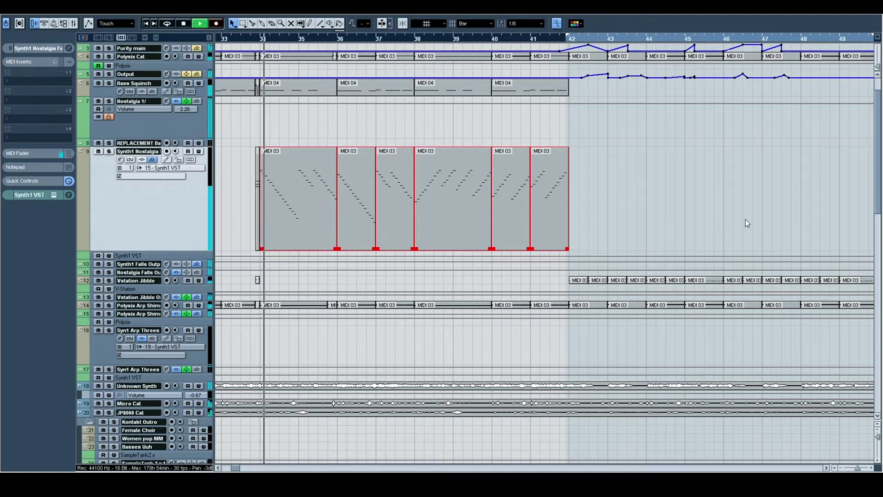
pyautogui.press('space')
pyautogui.press('space')
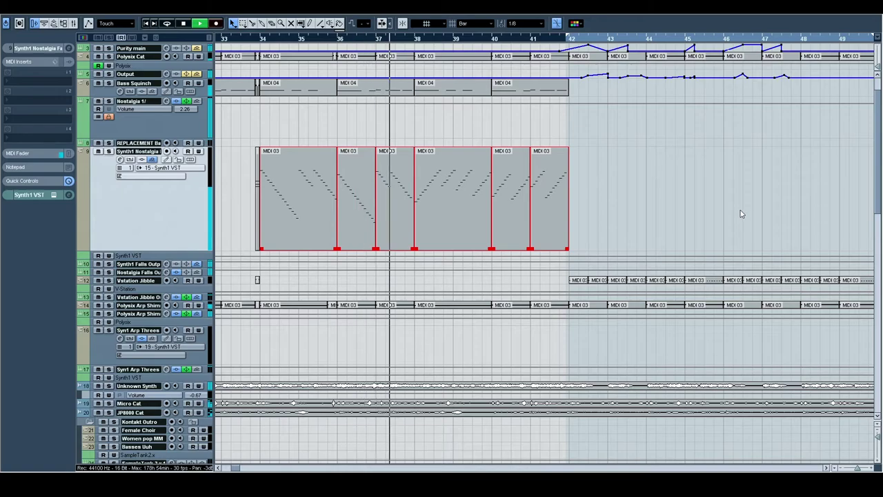
# Step: Let the full mix play into bar 42 while examining the synth, drum, SFX and group tracks between bars 42 and 50
pyautogui.moveTo(742, 213); pyautogui.dragTo(528, 318)
pyautogui.moveTo(556, 262); pyautogui.dragTo(447, 274)
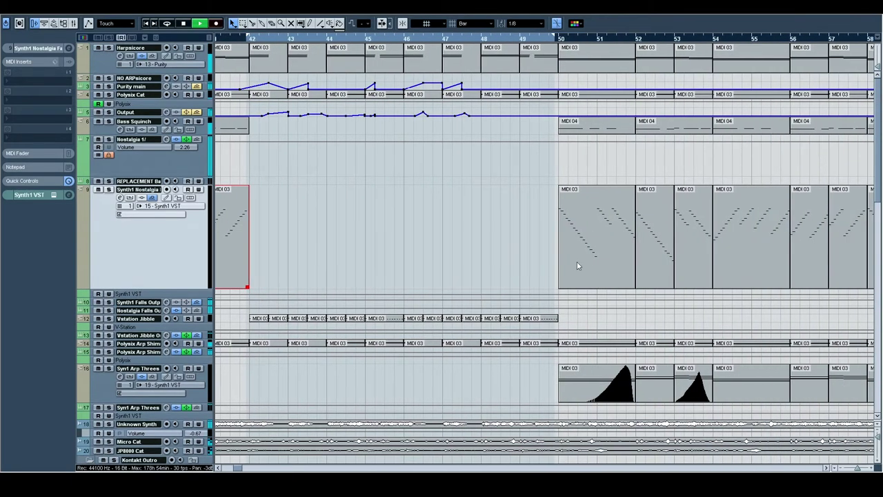
pyautogui.moveTo(626, 269); pyautogui.dragTo(576, 56)
pyautogui.moveTo(515, 255); pyautogui.dragTo(638, 208)
pyautogui.moveTo(481, 246); pyautogui.dragTo(529, 263)
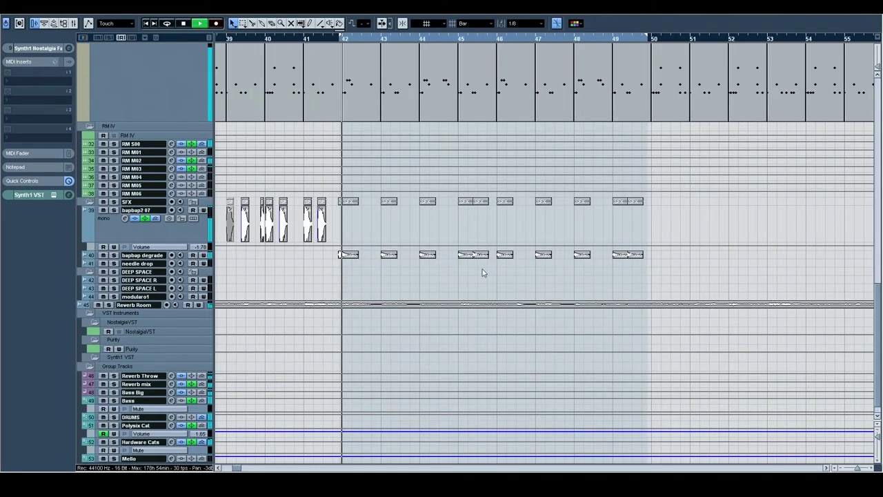
pyautogui.scroll(10, 483, 273)
pyautogui.hscroll(2, 414, 282)
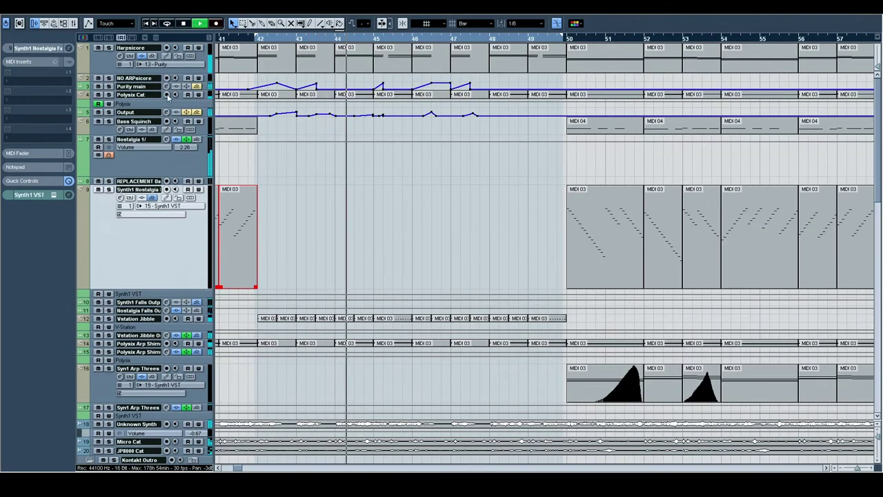
# Step: Stop playback and enlarge the Purity main track so its send level automation from bar 42 can be read
pyautogui.press('space')
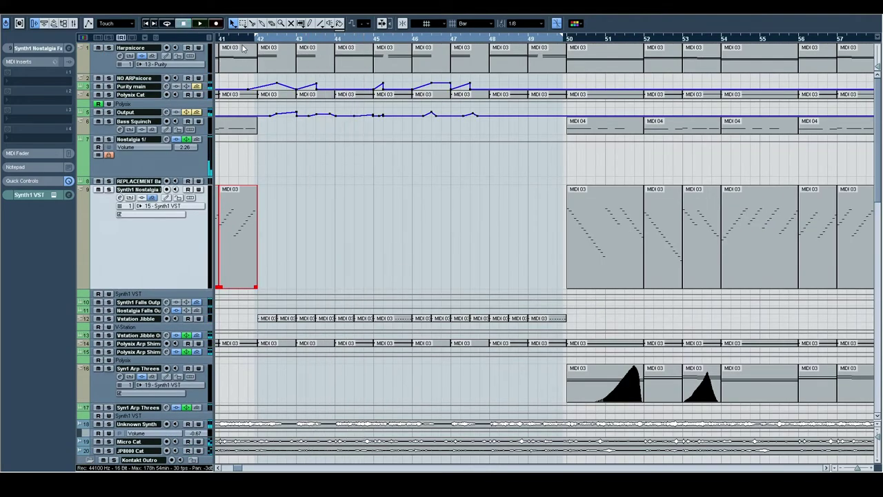
pyautogui.click(153, 87)
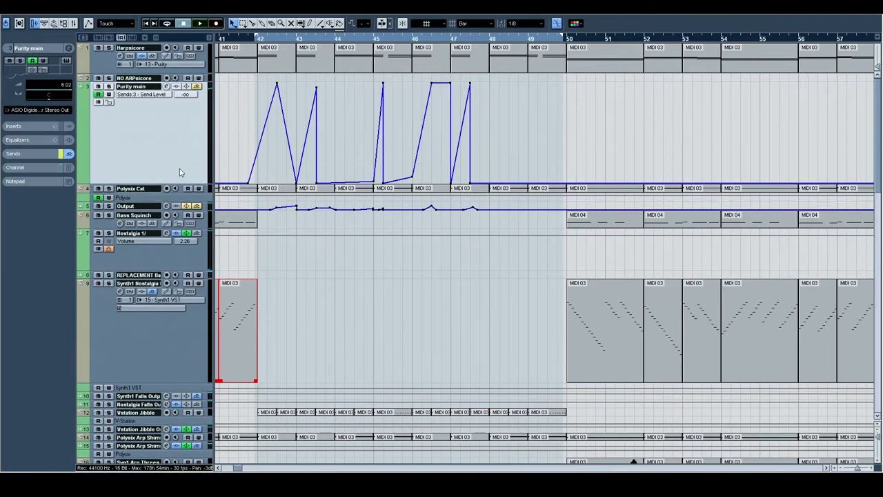
pyautogui.moveTo(250, 40); pyautogui.dragTo(214, 40)
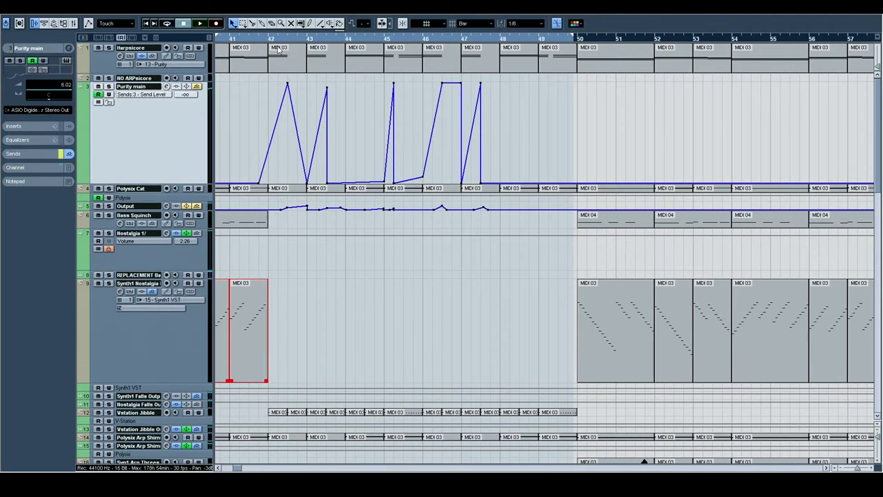
# Step: Solo the Harpsicore, NO ARPsicore and Purity main tracks and play them from about the middle of bar 41
pyautogui.click(253, 38)
pyautogui.press('space')
pyautogui.click(114, 78)
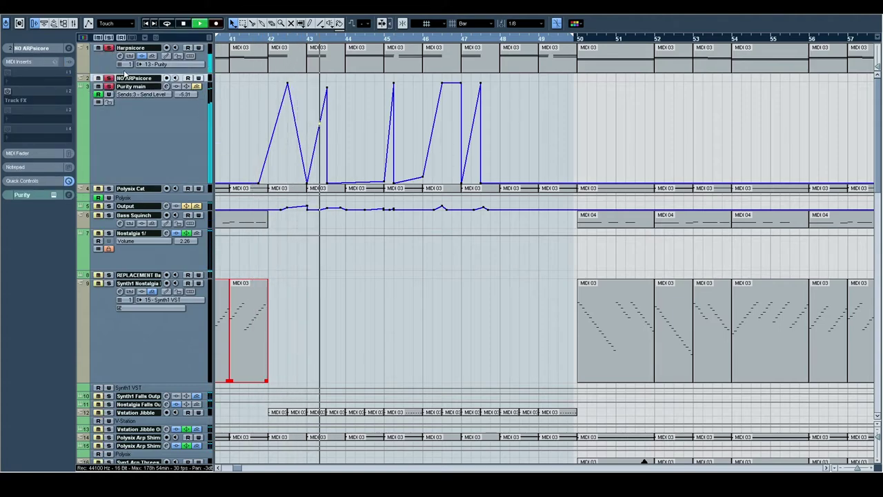
pyautogui.scroll(-10, 301, 213)
pyautogui.press('space')
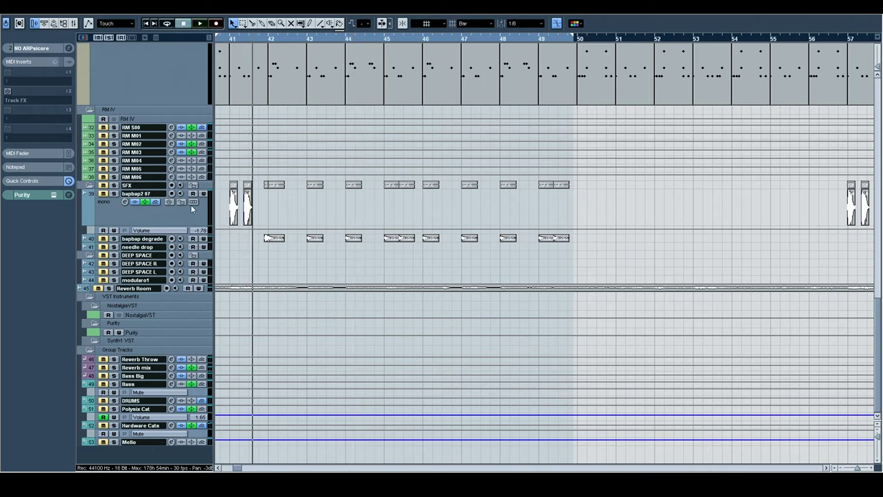
pyautogui.press('space')
pyautogui.scroll(10, 290, 310)
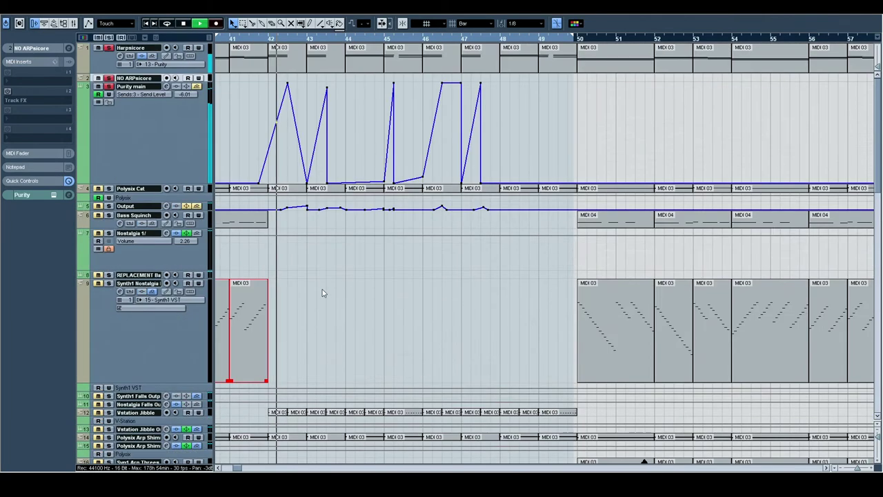
# Step: Add the Reverb Throw and Bass Big group tracks to the solo and open the Reverb Throw channel settings
pyautogui.scroll(-10, 317, 252)
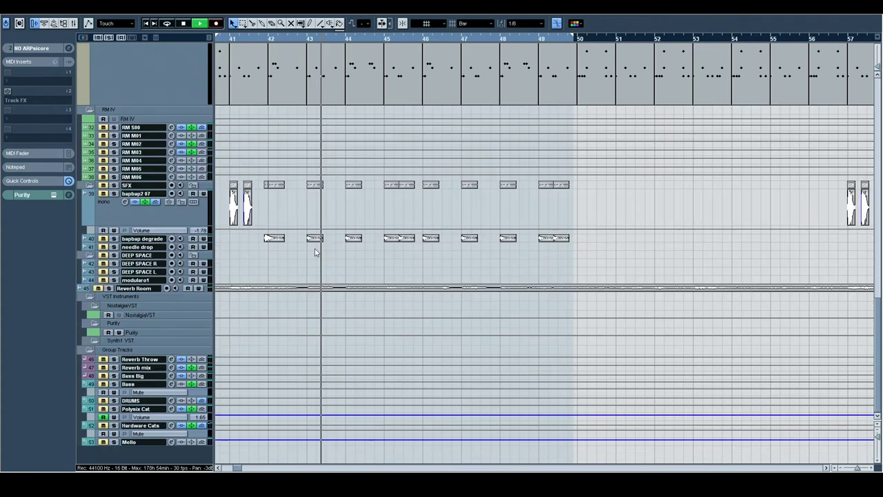
pyautogui.click(114, 359)
pyautogui.click(113, 375)
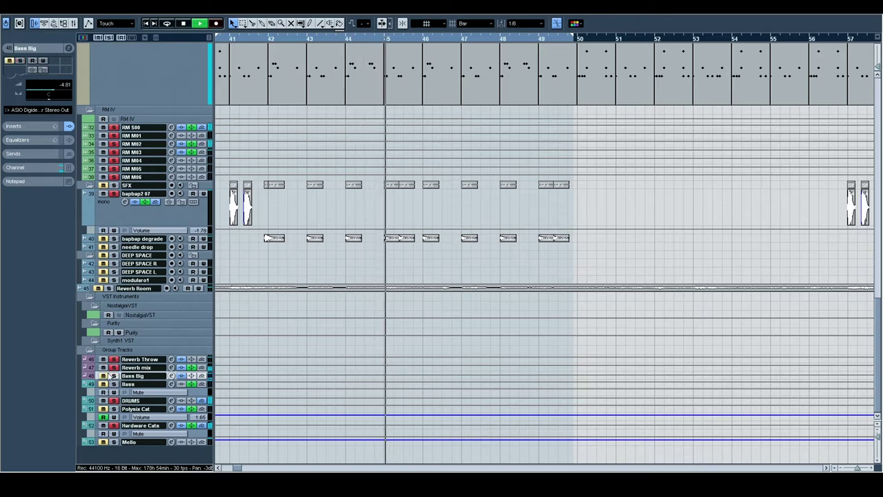
pyautogui.click(135, 359)
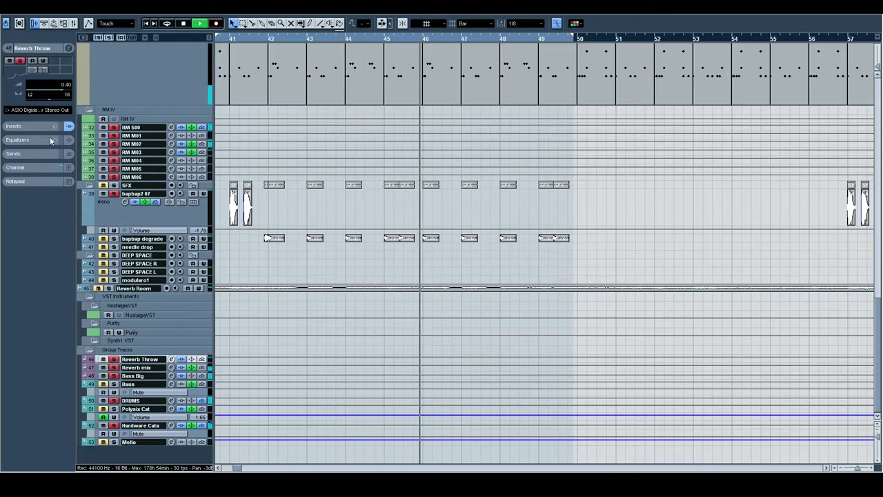
pyautogui.click(68, 47)
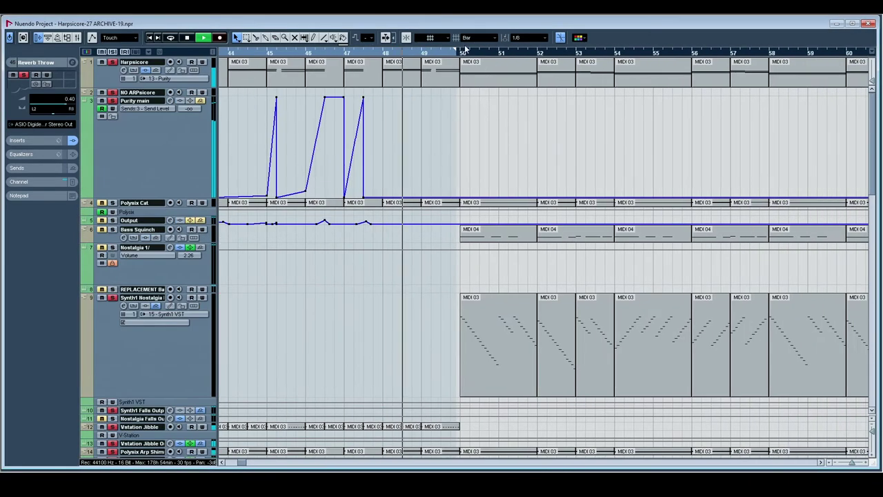
# Step: Stop playback and place the project cursor at bar 50
pyautogui.press('space')
pyautogui.click(464, 52)
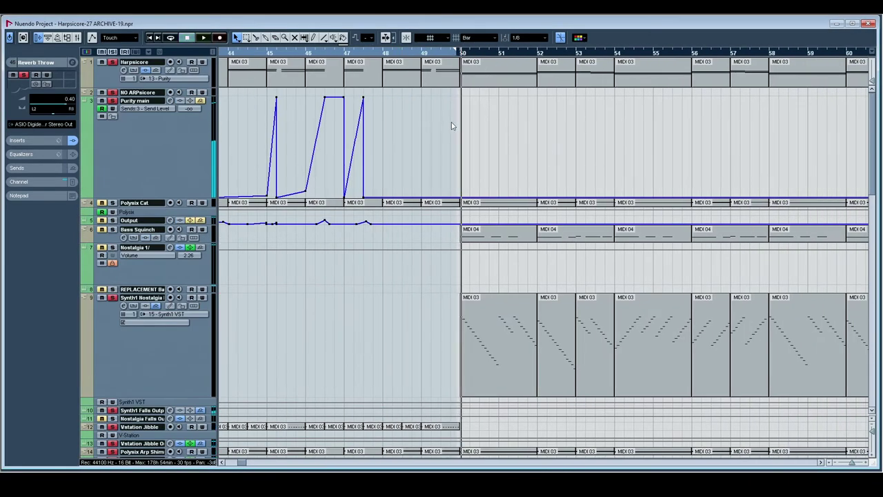
# Step: Shrink the track heights and widen the time range to get an overview of the arrangement from Harpsicore down to Reverb Room
pyautogui.moveTo(419, 122); pyautogui.dragTo(251, 117)
pyautogui.moveTo(852, 464); pyautogui.dragTo(850, 467)
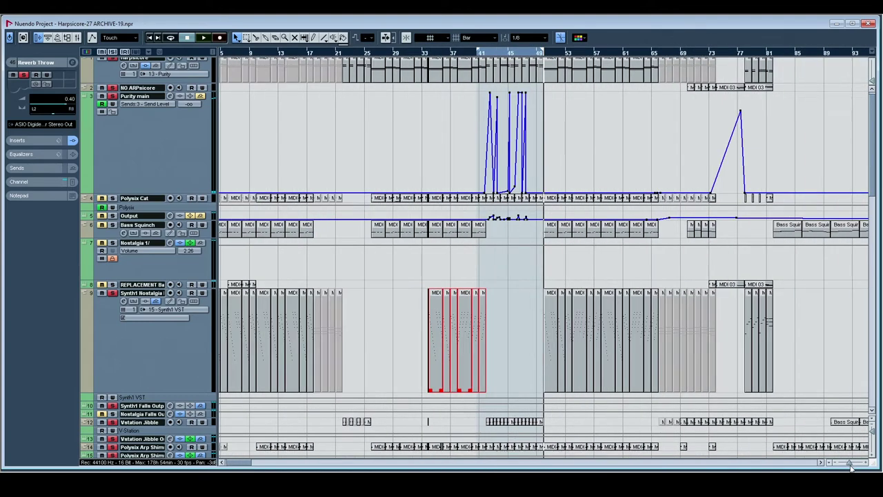
pyautogui.moveTo(874, 433); pyautogui.dragTo(874, 431)
pyautogui.press('space')
pyautogui.press('space')
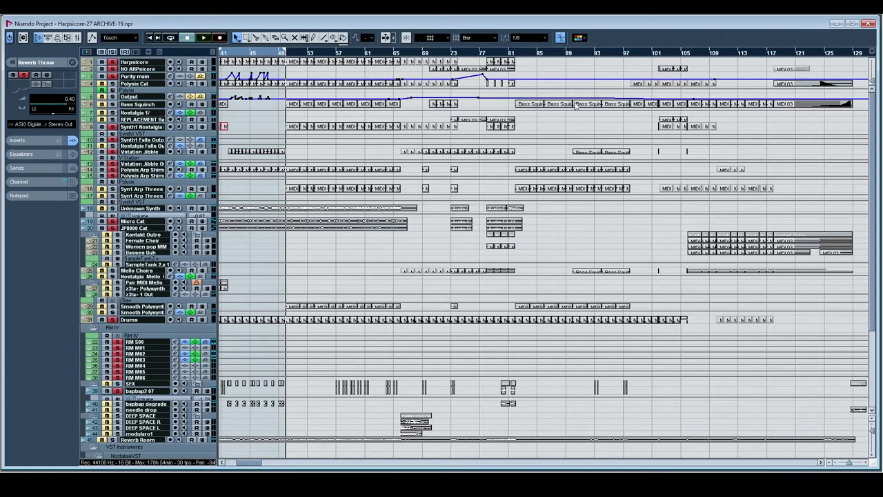
# Step: Clear all track solos and play the full arrangement from bar 50
pyautogui.keyDown('alt'); pyautogui.click(857, 53); pyautogui.keyUp('alt')
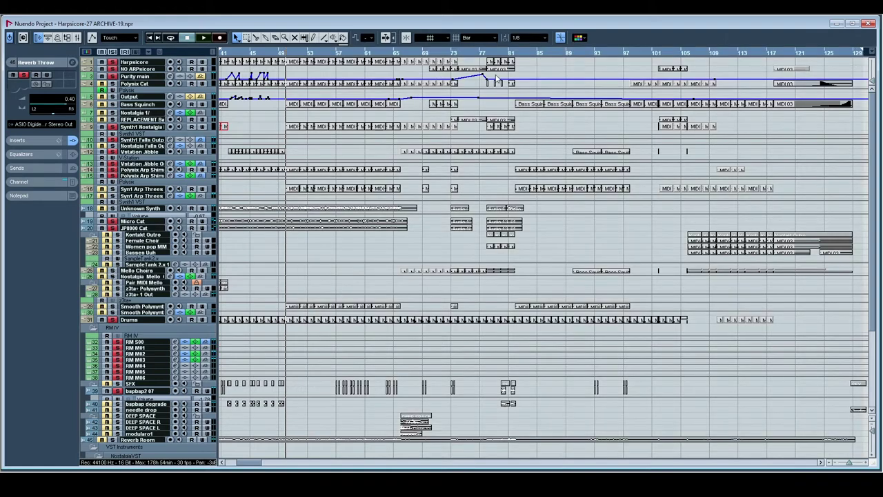
pyautogui.hscroll(-3, 496, 77)
pyautogui.press('space')
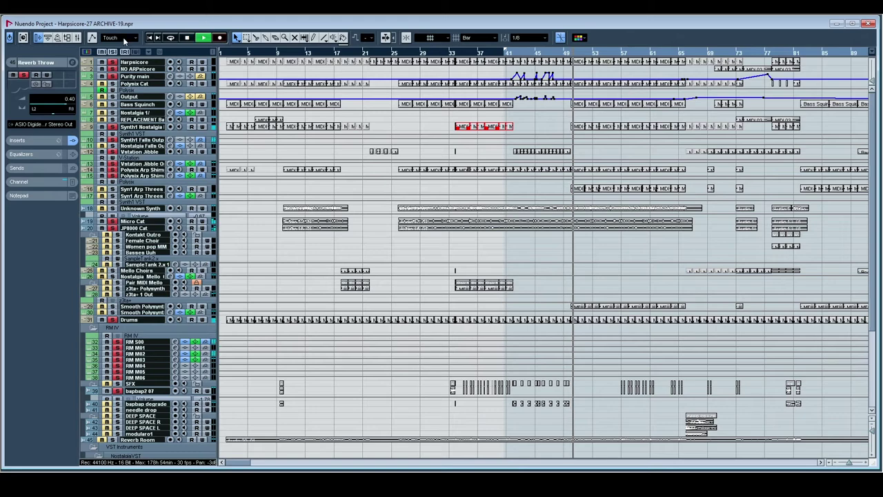
pyautogui.moveTo(527, 113); pyautogui.dragTo(258, 128)
pyautogui.scroll(-3, 385, 116)
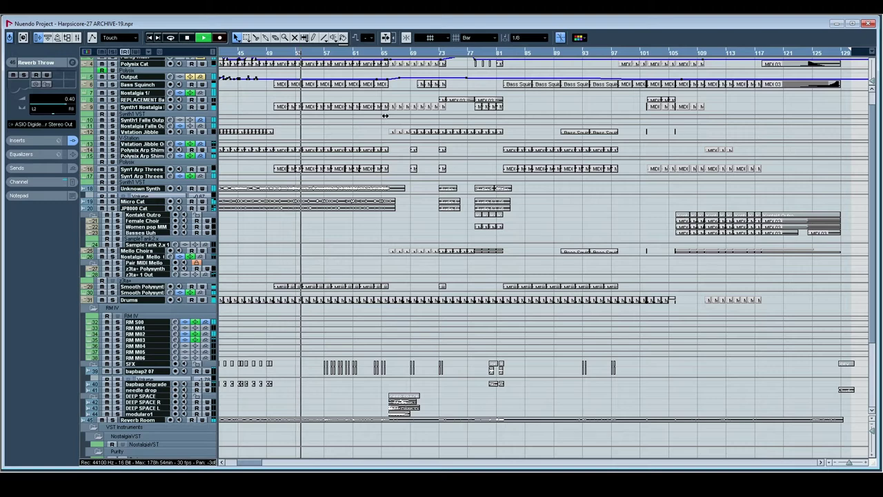
pyautogui.press('space')
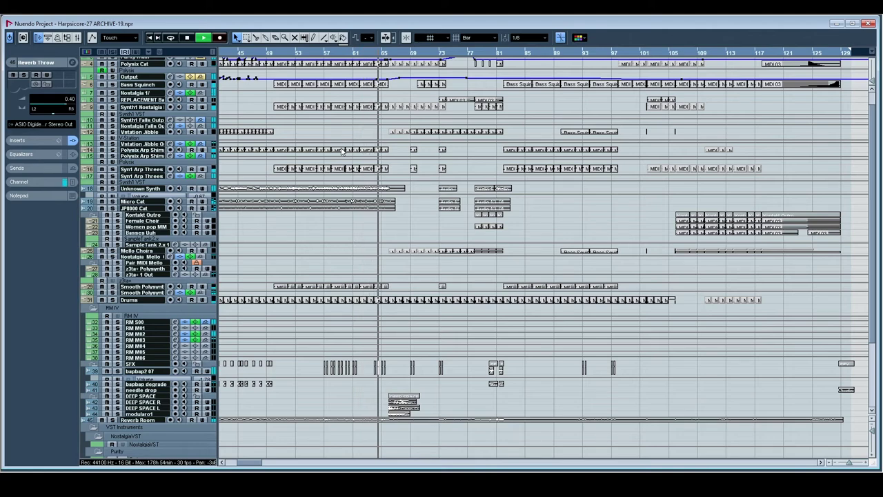
# Step: Stop at the DEEP SPACE section, solo the DEEP SPACE R and DEEP SPACE L tracks and play them from just before bar 66
pyautogui.moveTo(448, 183); pyautogui.dragTo(367, 203)
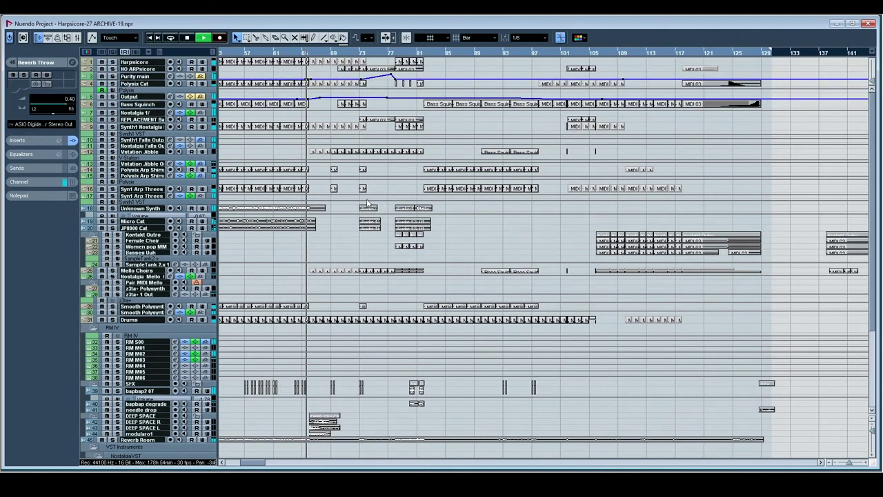
pyautogui.scroll(-3, 257, 315)
pyautogui.press('space')
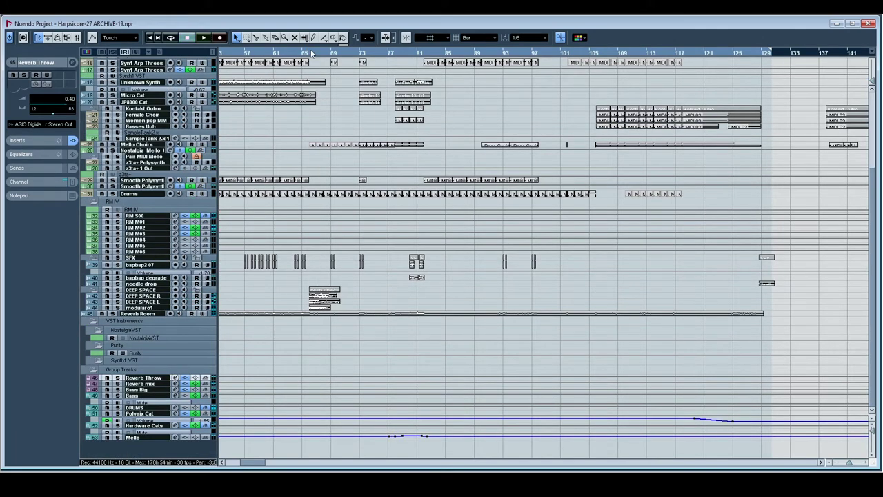
pyautogui.moveTo(311, 53); pyautogui.dragTo(309, 76)
pyautogui.click(117, 296)
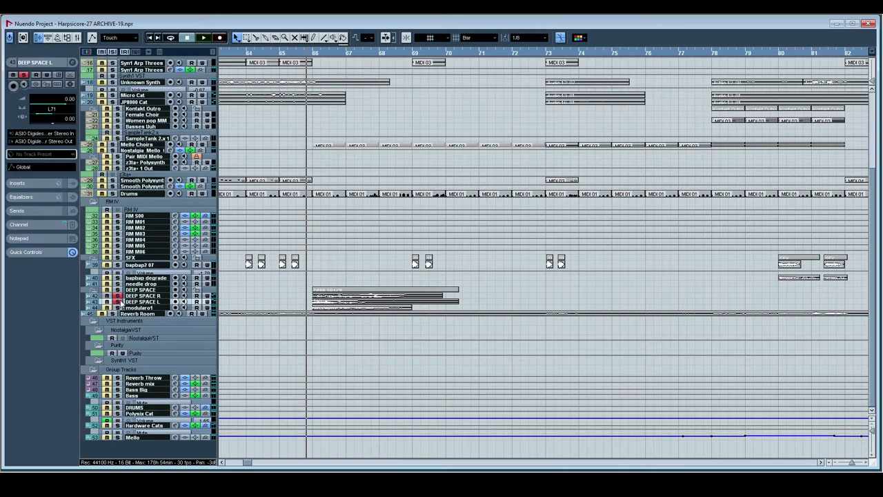
pyautogui.press('space')
# Step: Enlarge the DEEP SPACE R, DEEP SPACE L and modularo1 tracks, audition modularo1 alone and stop playback
pyautogui.click(159, 296)
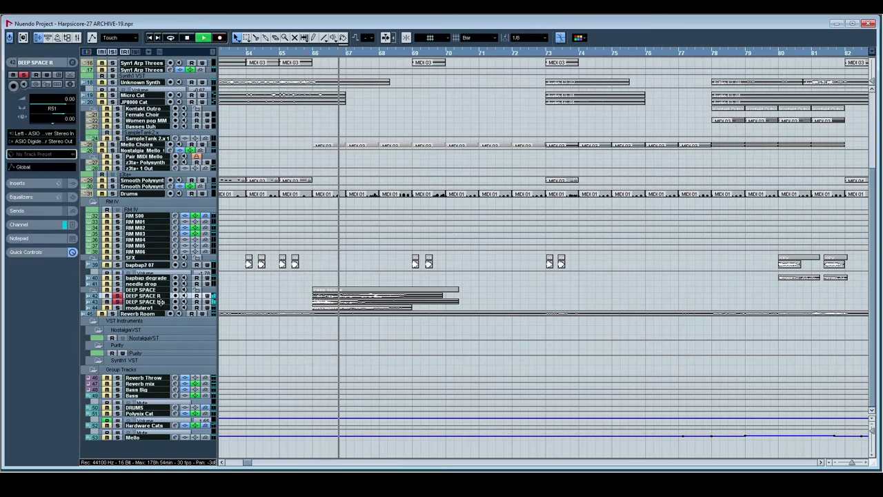
pyautogui.keyDown('shift'); pyautogui.click(160, 301); pyautogui.keyUp('shift')
pyautogui.moveTo(147, 304); pyautogui.dragTo(152, 398)
pyautogui.click(145, 350)
pyautogui.press('space')
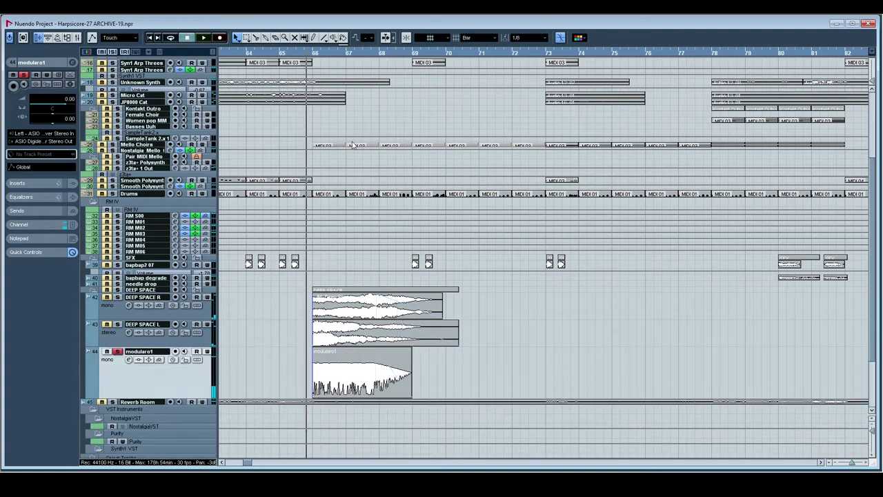
# Step: Compare the unsoloed full mix with the soloed modularo1 track, playing each from just before bar 66
pyautogui.click(112, 52)
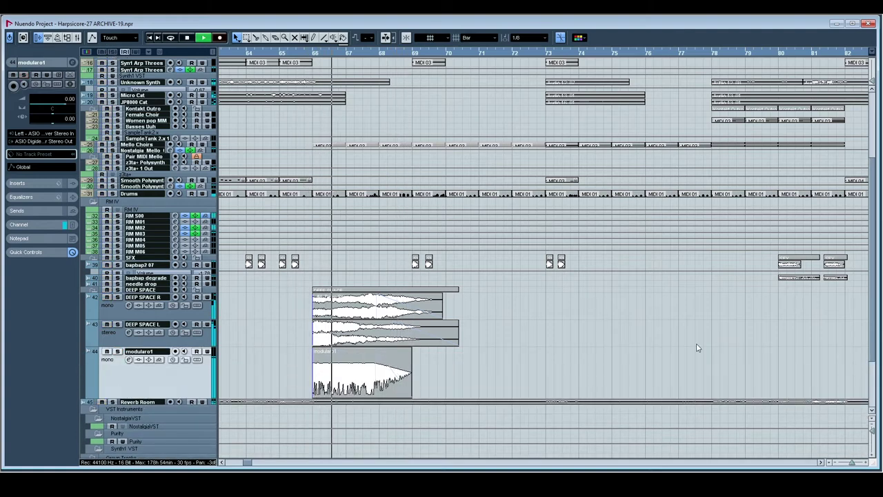
pyautogui.press('space')
pyautogui.click(117, 351)
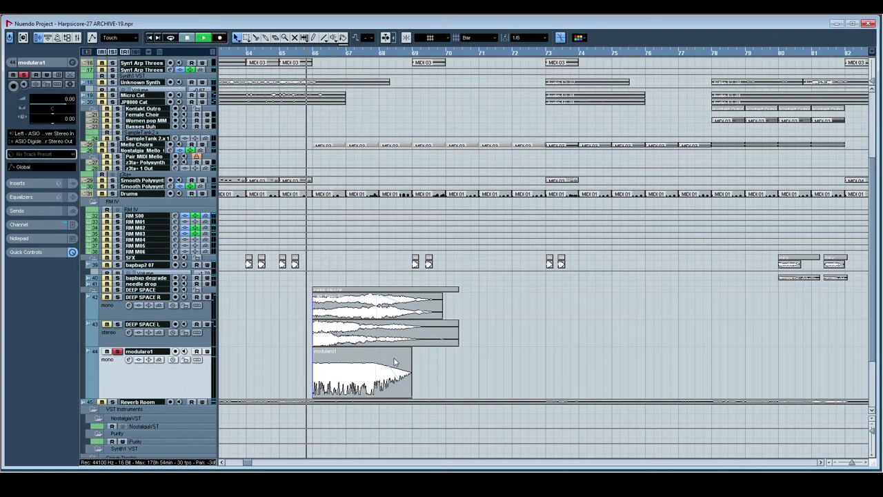
pyautogui.press('space')
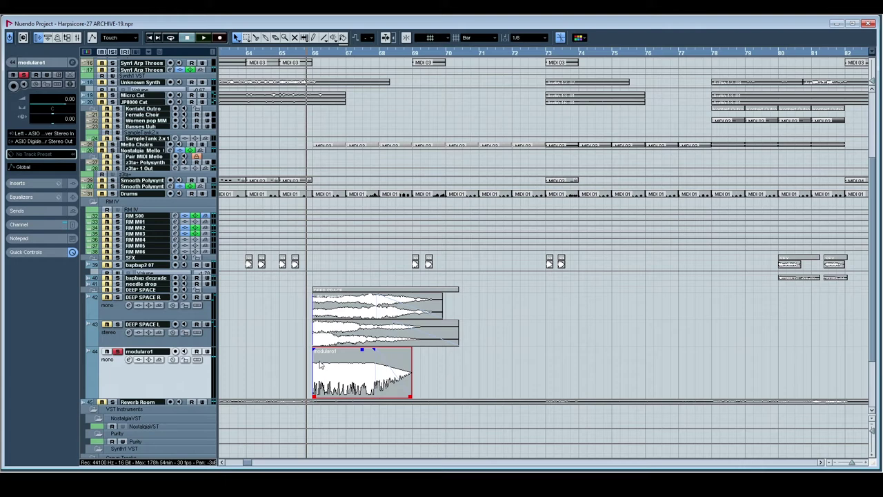
# Step: Open the modularo1 clip in the Sample Editor, audition its waveform before and after the event start, and close the editor
pyautogui.doubleClick(351, 381)
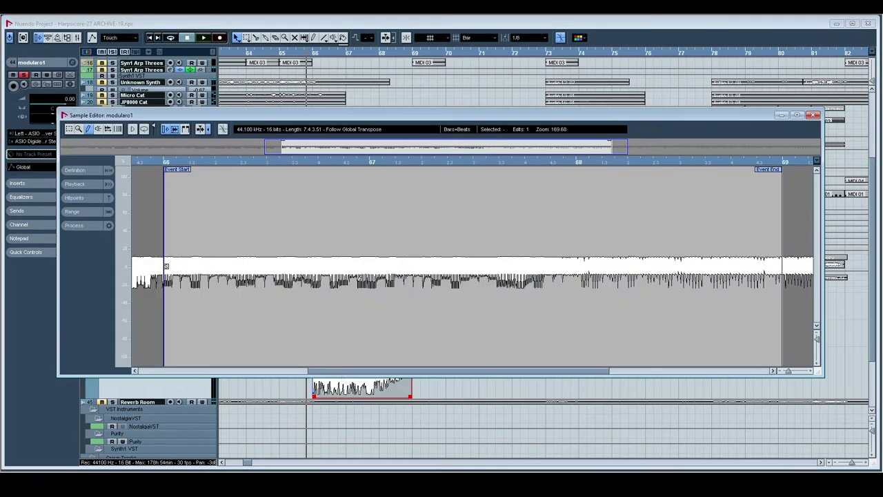
pyautogui.press('space')
pyautogui.moveTo(201, 168); pyautogui.dragTo(164, 165)
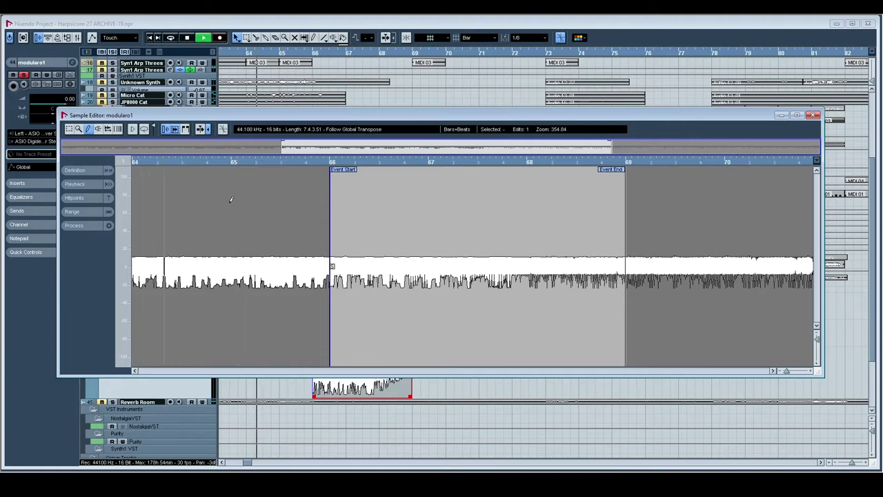
pyautogui.click(359, 166)
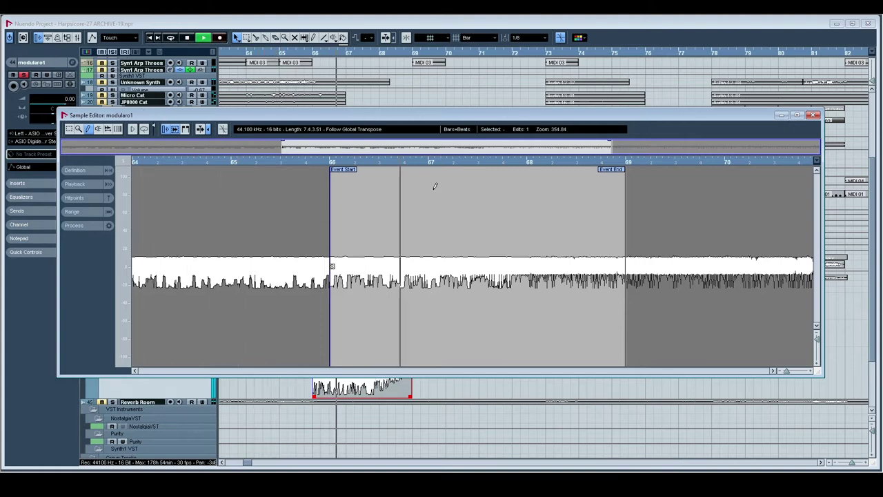
pyautogui.press('space')
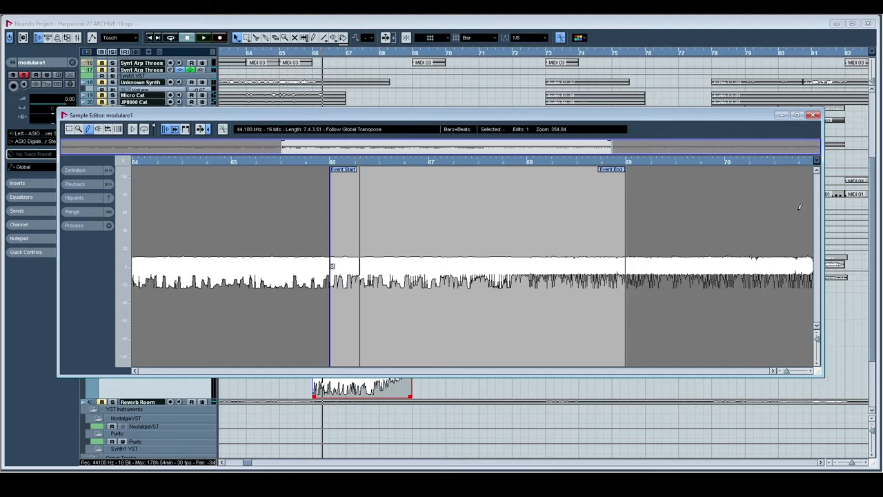
pyautogui.click(813, 116)
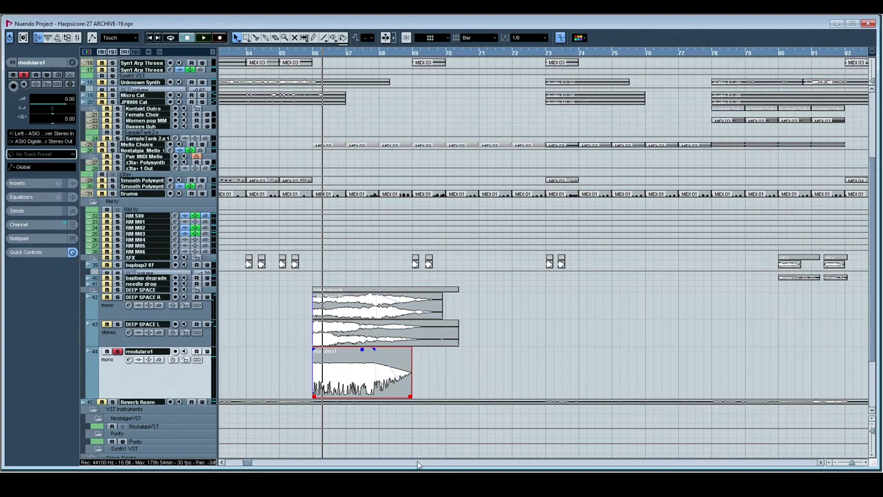
# Step: Replay the soloed modularo1 clip from just after bar 66, stop playback and clear the solo
pyautogui.press('space')
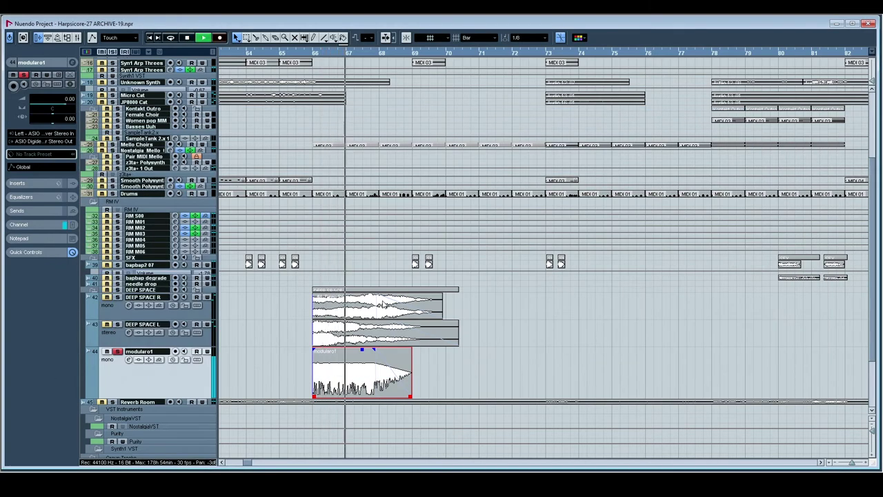
pyautogui.press('space')
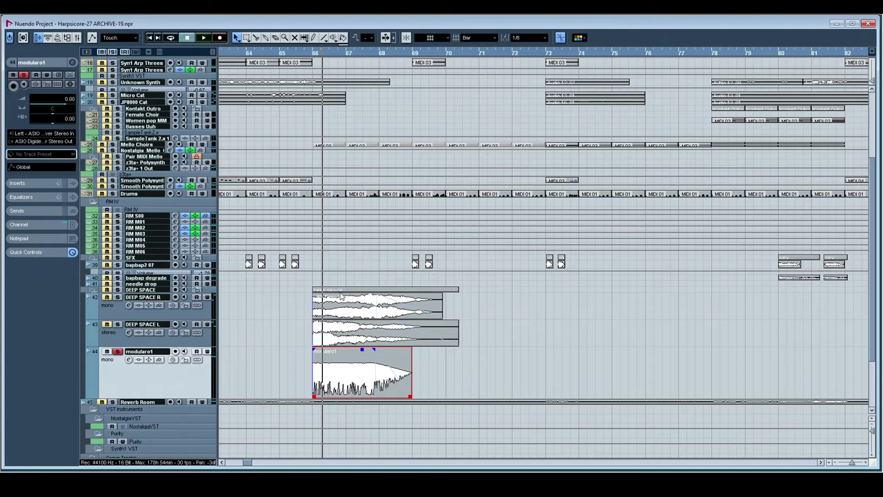
pyautogui.press('space')
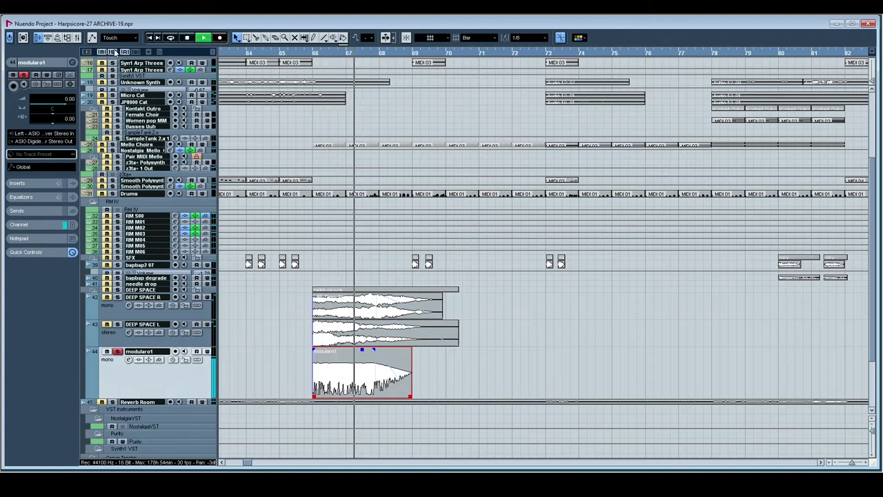
pyautogui.press('space')
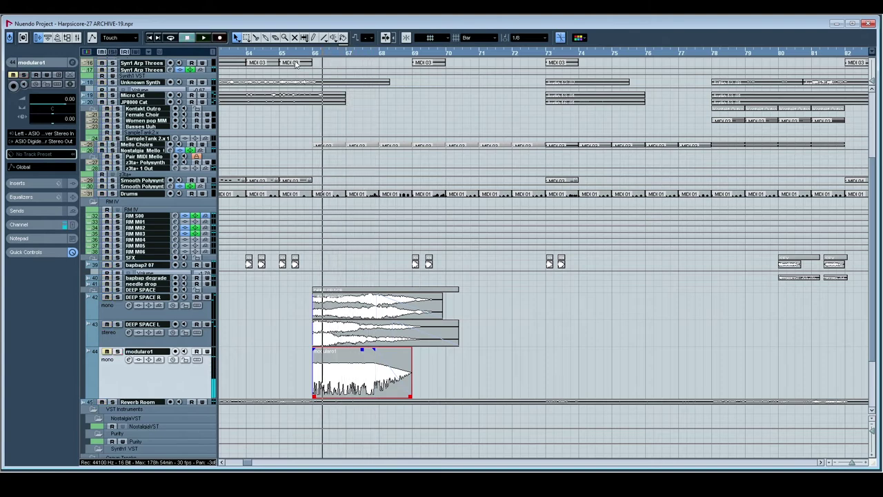
# Step: Play the full mix from about the middle of bar 65 and follow it across all tracks past bar 69
pyautogui.click(296, 53)
pyautogui.press('space')
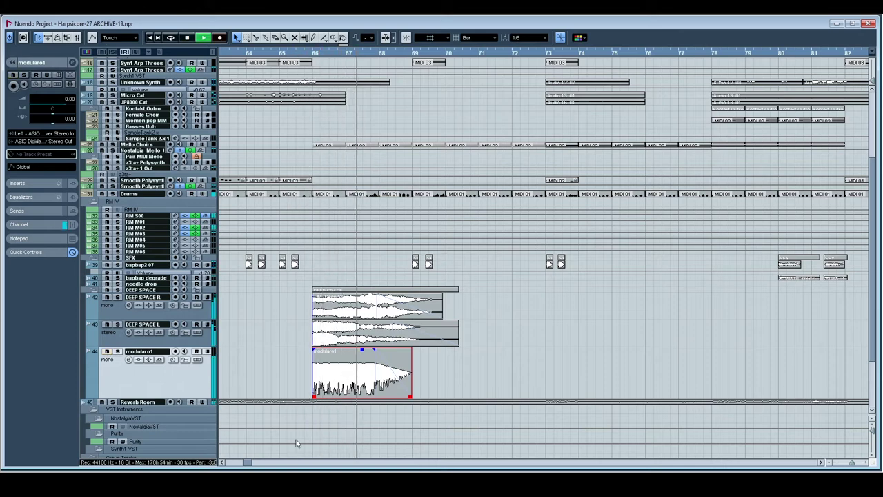
pyautogui.scroll(4, 422, 195)
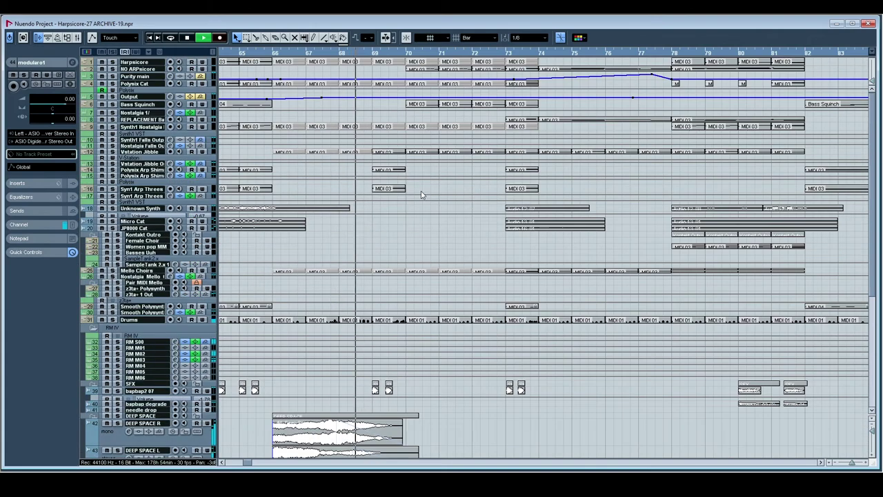
pyautogui.hscroll(3, 309, 192)
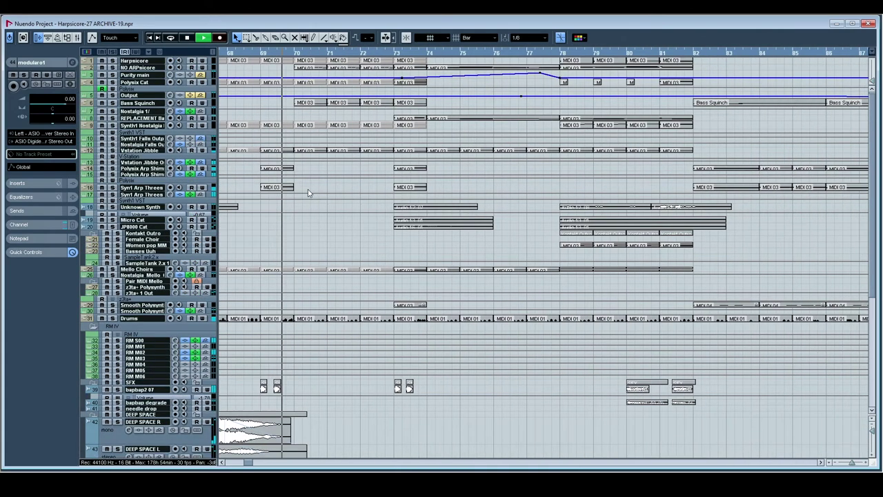
# Step: Enlarge the NO ARPsicore track to show its MIDI notes from bar 70 and stop playback
pyautogui.click(156, 67)
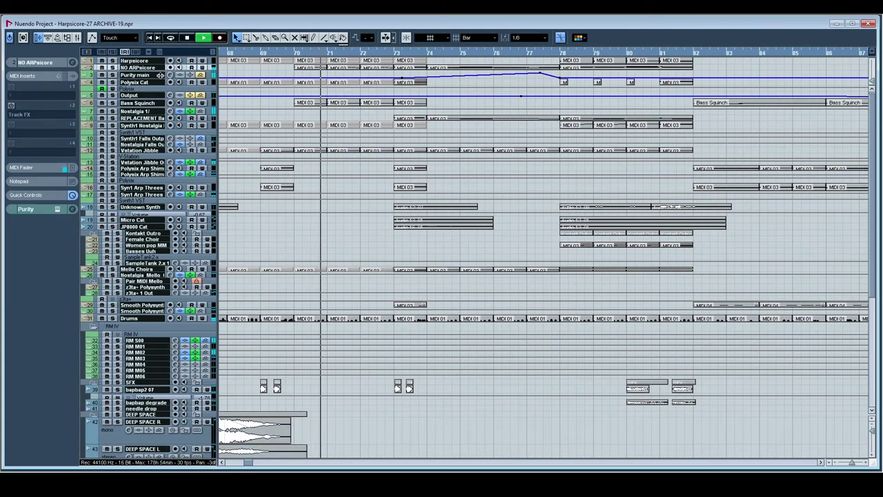
pyautogui.moveTo(162, 109); pyautogui.dragTo(165, 150)
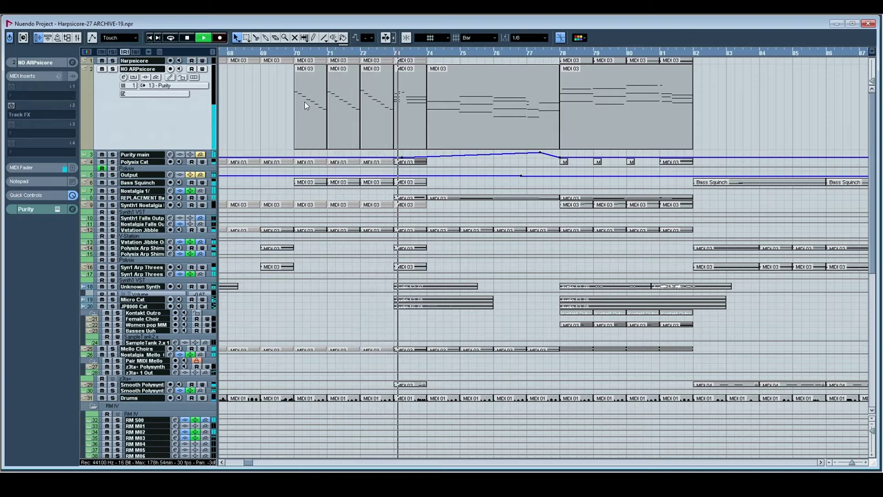
pyautogui.press('space')
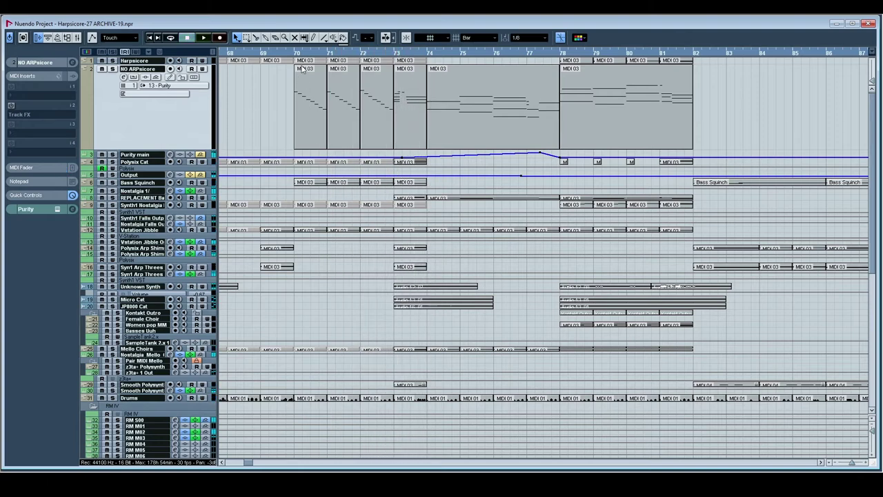
# Step: Place the project cursor at bar 70, review the tracks in this section and play the full mix from there
pyautogui.press('g')
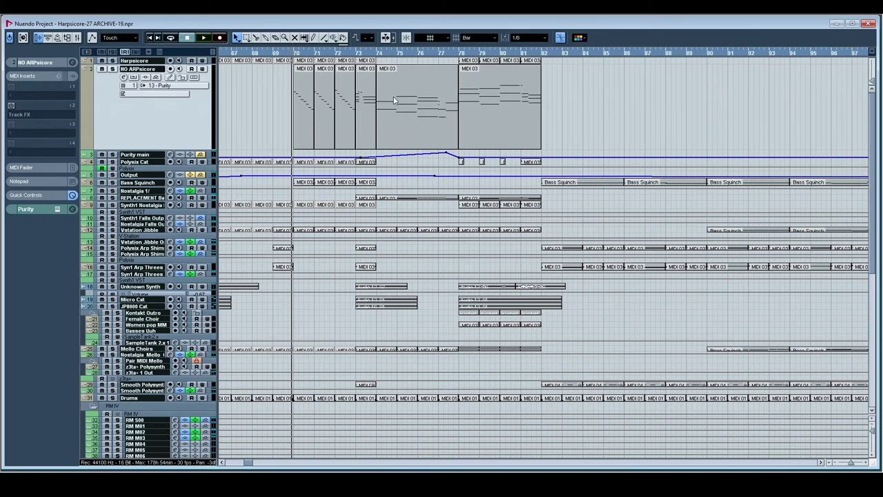
pyautogui.scroll(-2, 379, 324)
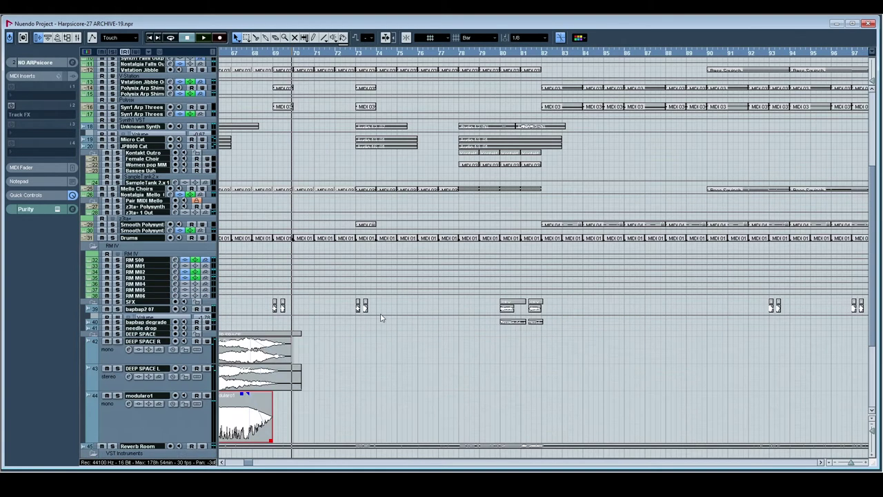
pyautogui.scroll(2, 366, 308)
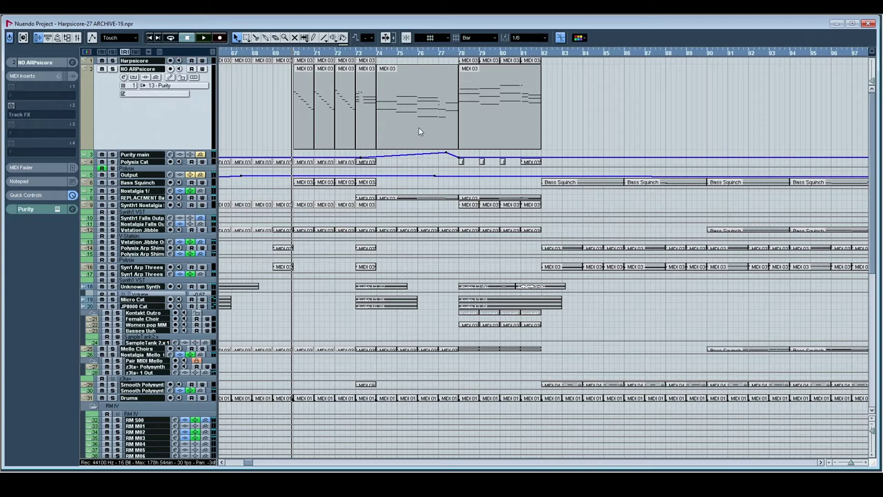
pyautogui.scroll(1, 419, 129)
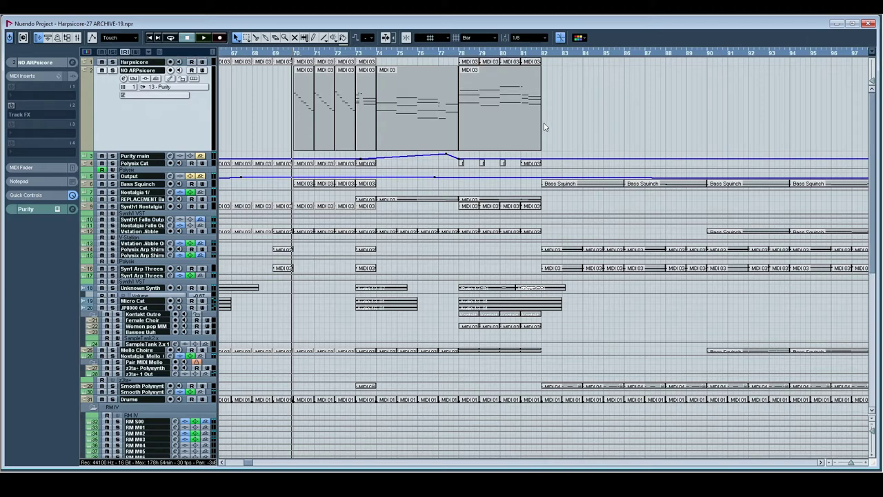
pyautogui.press('space')
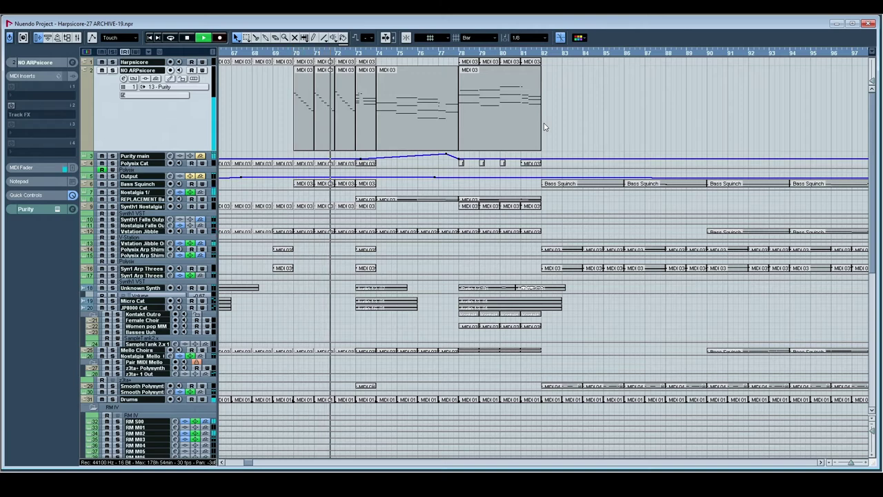
pyautogui.press('space')
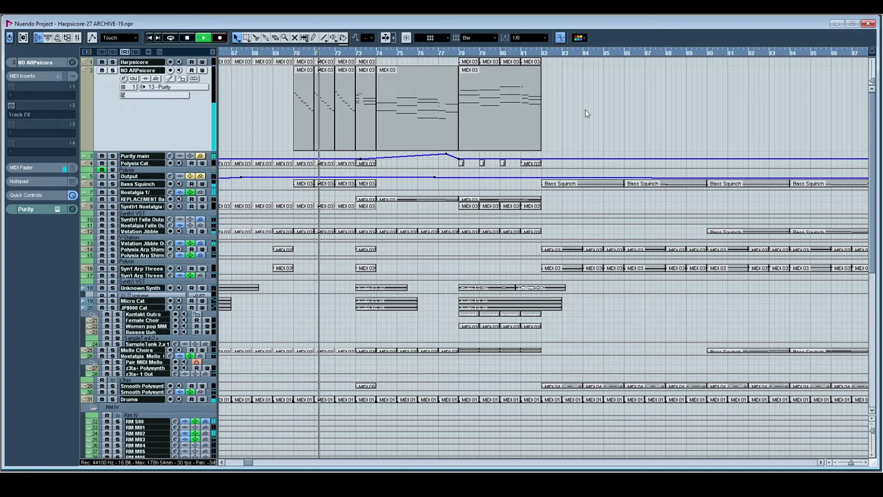
# Step: Replay the full mix from bar 70 and listen to the section until just past bar 82
pyautogui.press('space')
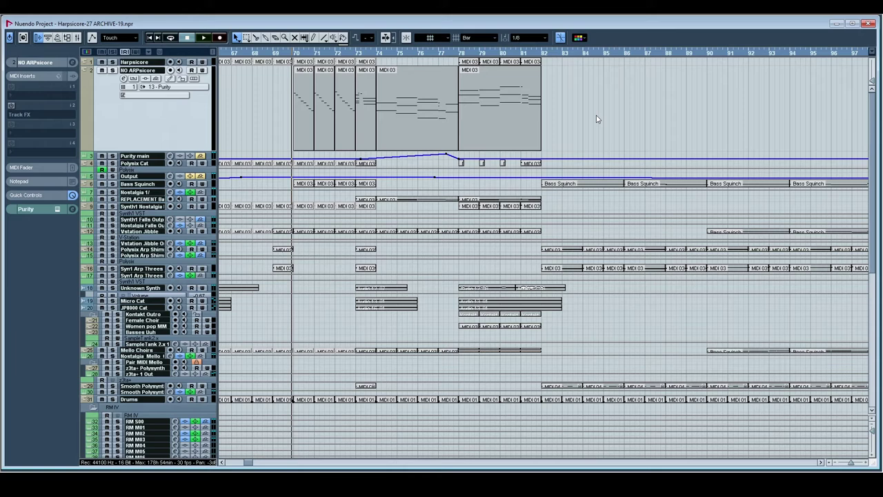
pyautogui.press('space')
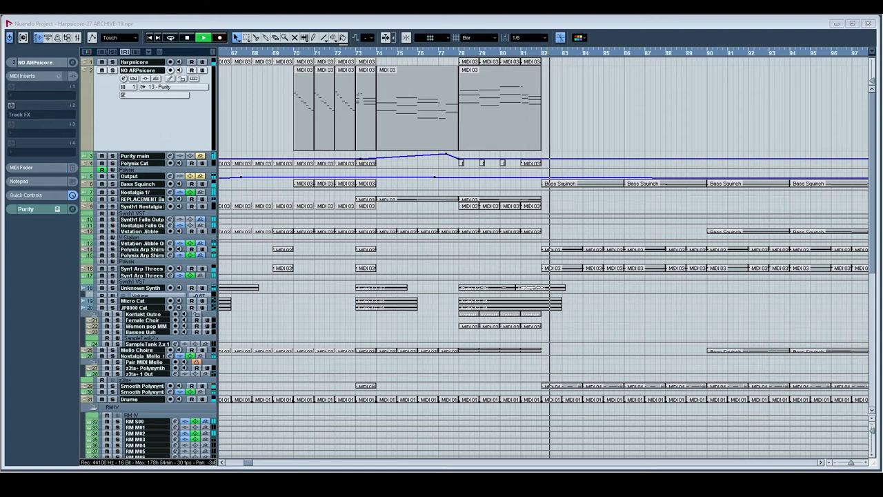
pyautogui.moveTo(652, 196); pyautogui.dragTo(576, 178)
# Step: Play the full mix from about bar 82 and follow the Bass Squinch section past bar 91
pyautogui.hscroll(6, 576, 178)
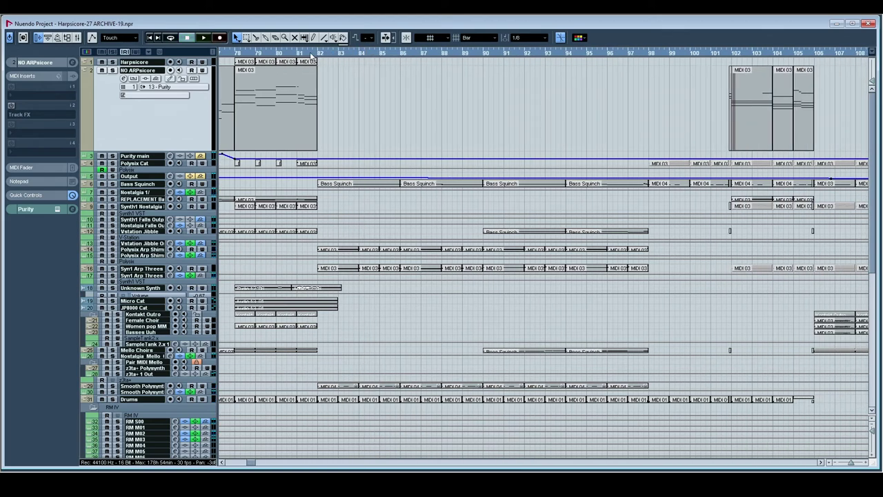
pyautogui.press('space')
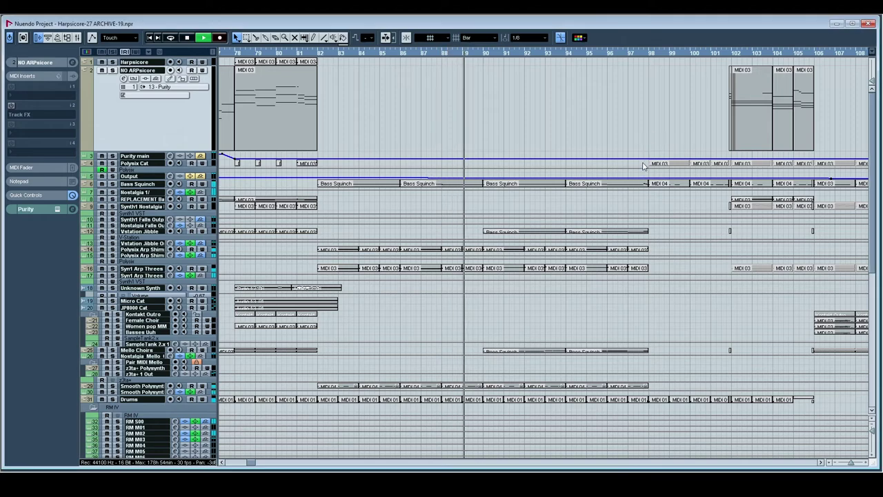
pyautogui.moveTo(576, 120); pyautogui.dragTo(498, 134)
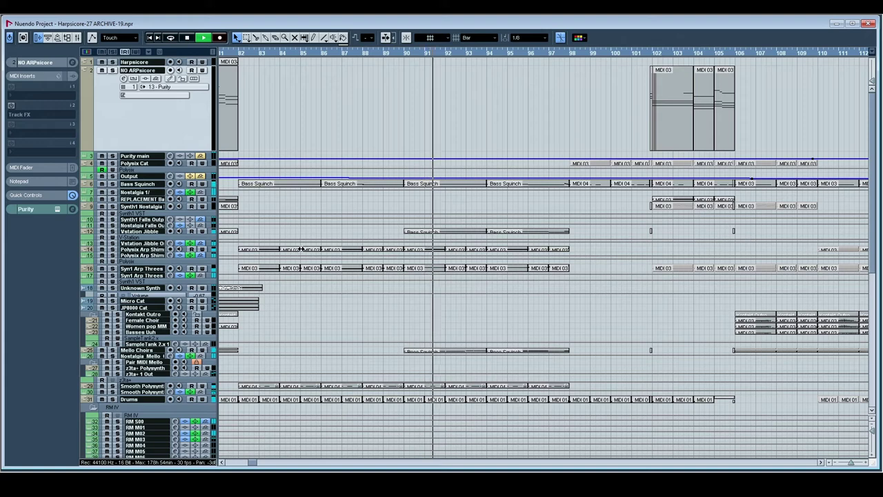
# Step: Briefly solo the Mello Choirs track, clear the solo and enlarge the track to show its MIDI notes from bar 90
pyautogui.click(113, 350)
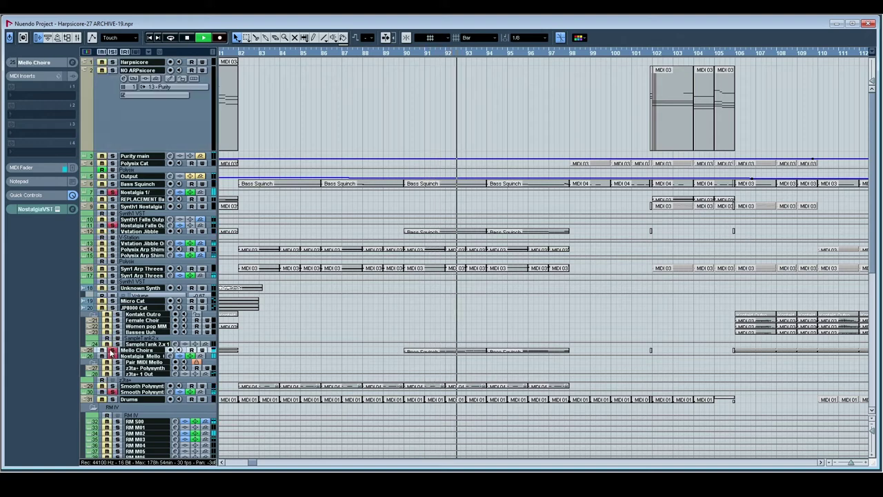
pyautogui.click(112, 351)
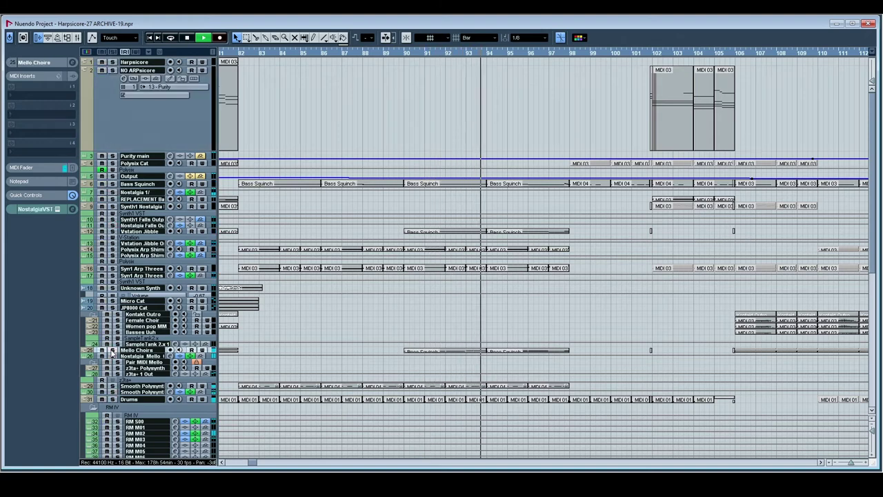
pyautogui.moveTo(349, 368); pyautogui.dragTo(277, 364)
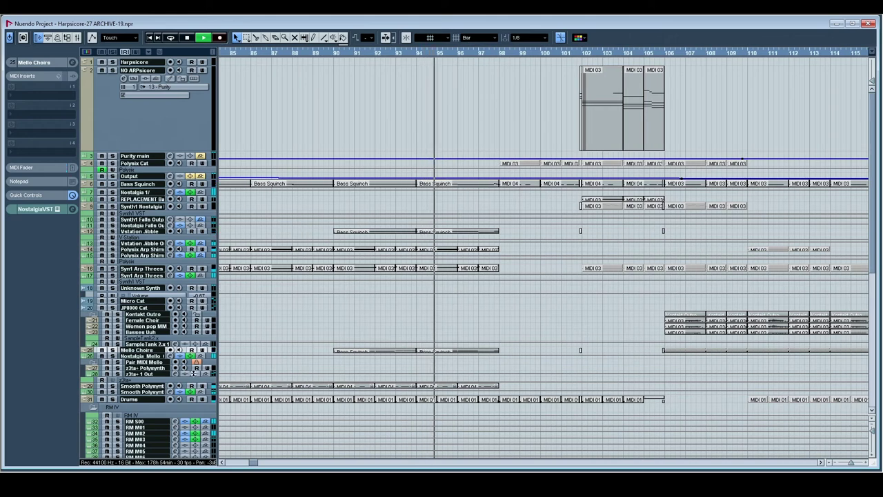
pyautogui.moveTo(155, 353); pyautogui.dragTo(155, 411)
pyautogui.moveTo(349, 362); pyautogui.dragTo(235, 274)
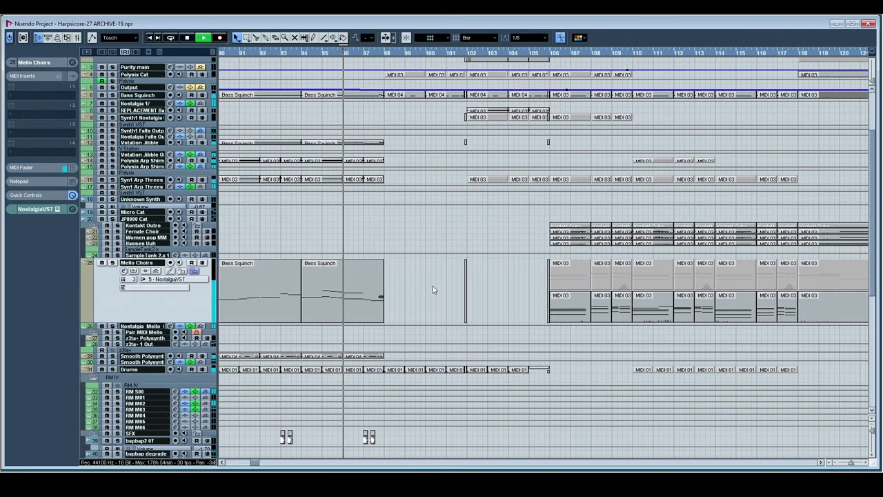
pyautogui.moveTo(432, 286); pyautogui.dragTo(510, 224)
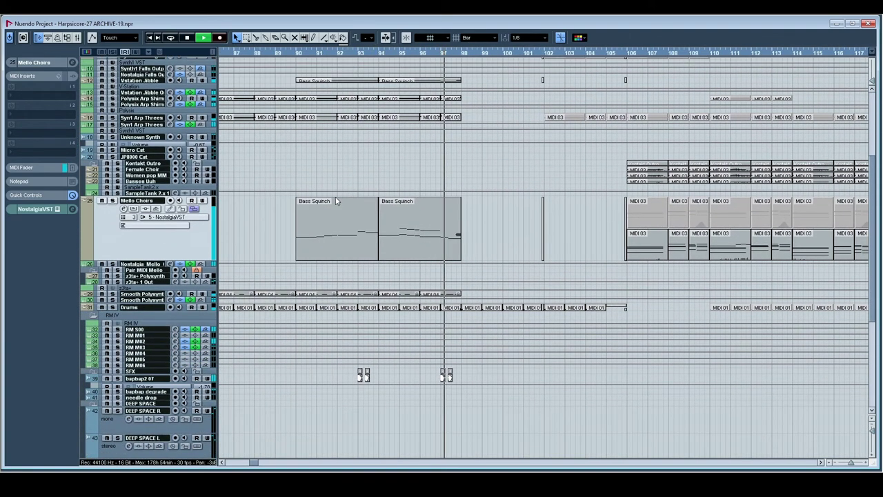
# Step: Play the full mix from bar 90 and follow it across the tracks past bar 98
pyautogui.press('space')
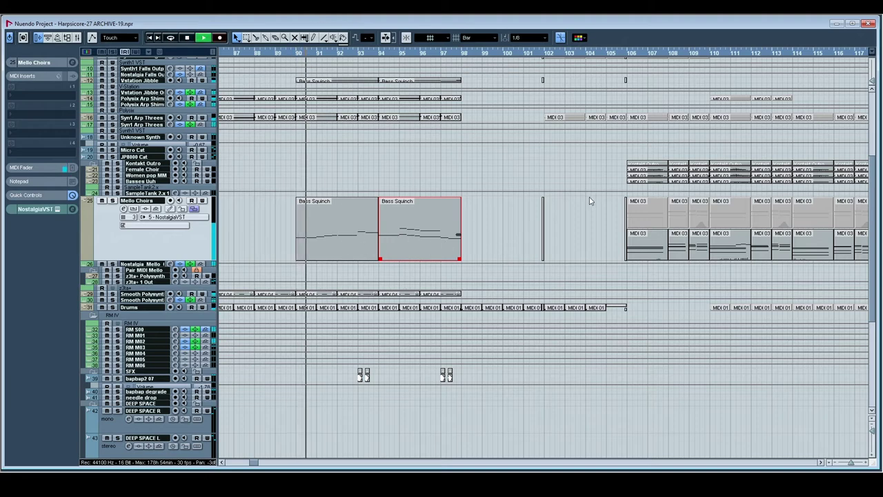
pyautogui.scroll(3, 530, 172)
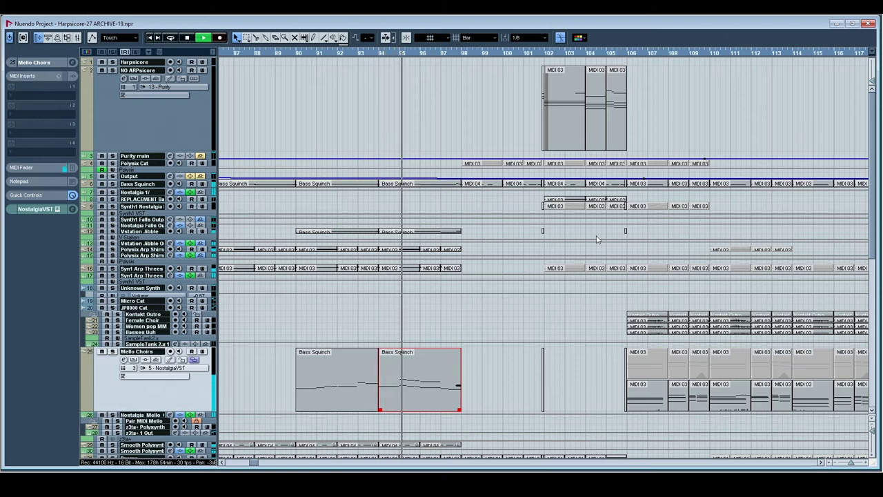
pyautogui.hscroll(3, 423, 256)
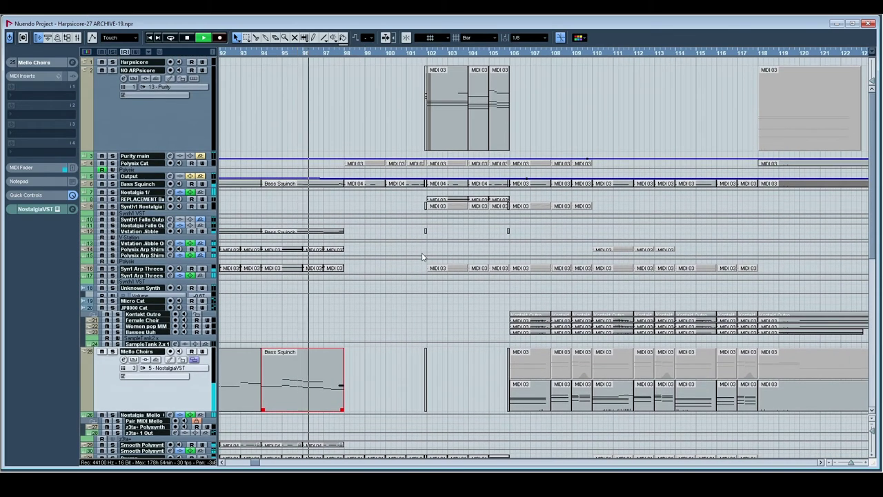
pyautogui.hscroll(3, 315, 293)
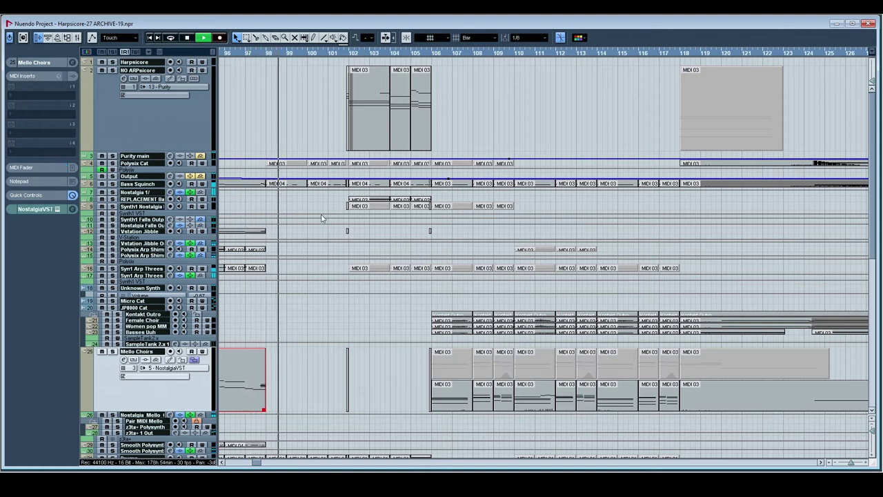
# Step: Maximize the project window and play the full mix from bar 99, following the outro past bar 119
pyautogui.press('space')
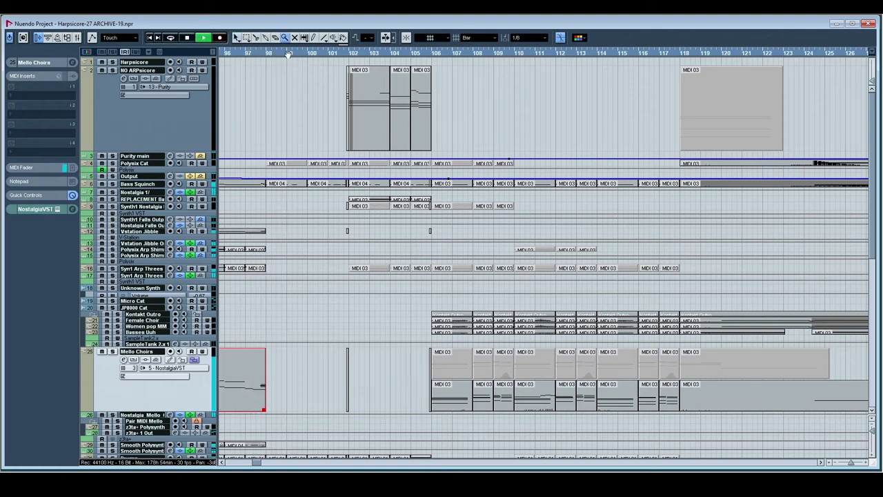
pyautogui.press('space')
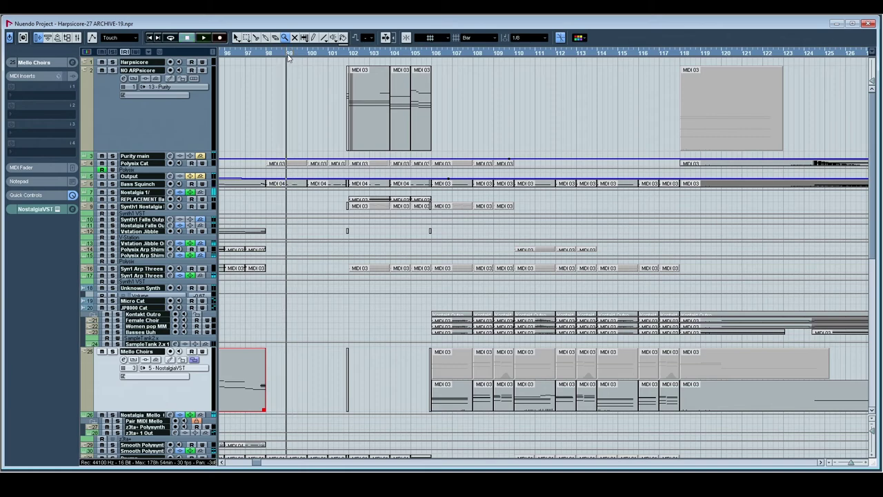
pyautogui.doubleClick(140, 24)
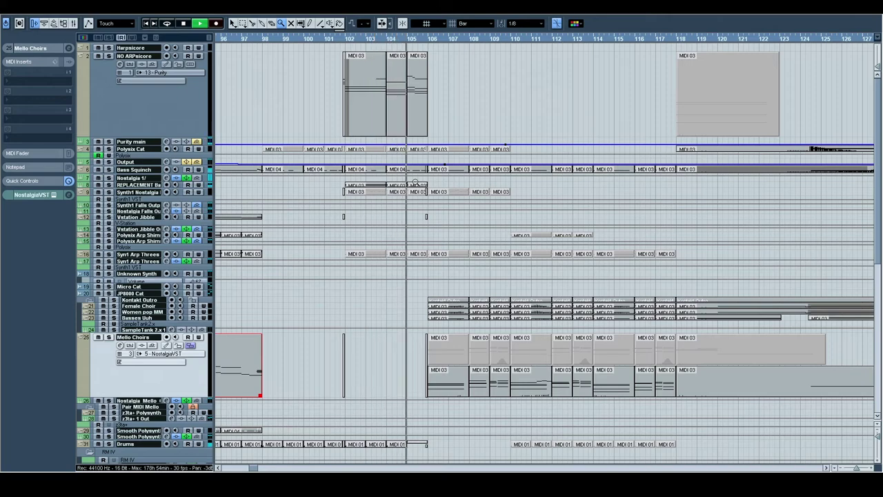
pyautogui.moveTo(584, 232); pyautogui.dragTo(381, 216)
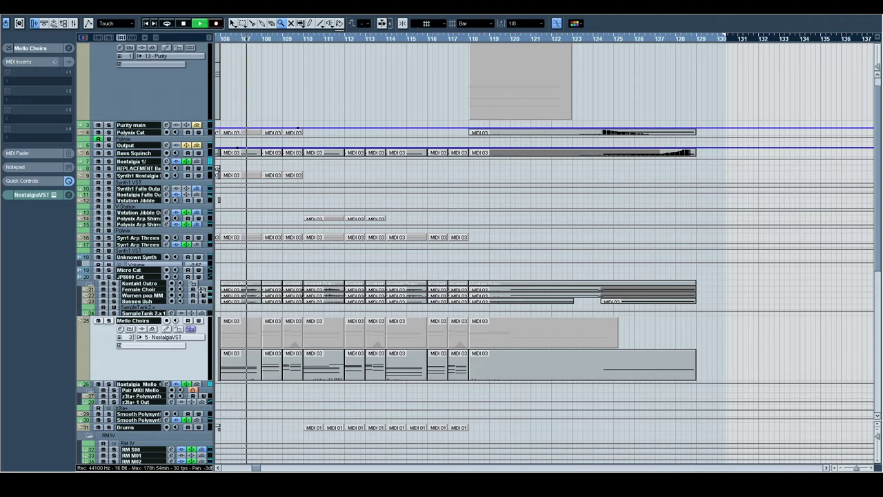
pyautogui.moveTo(409, 286); pyautogui.dragTo(473, 254)
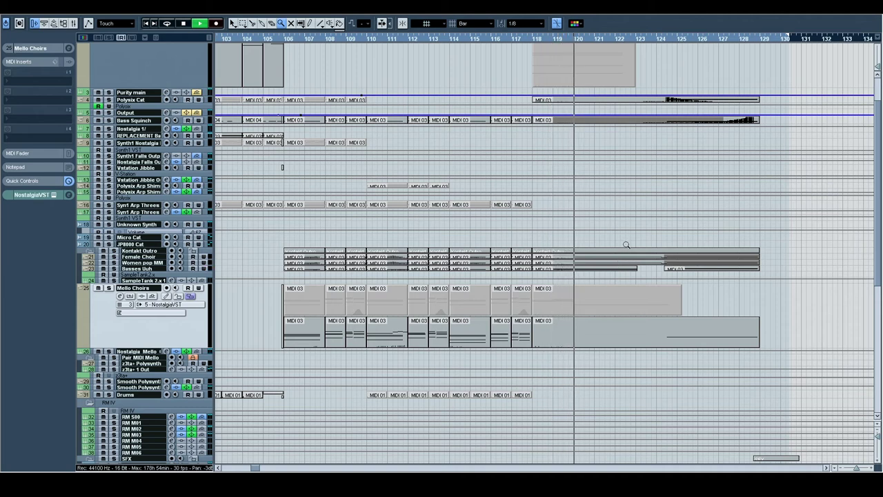
# Step: Place the project cursor at bar 118, examine the outro choir clips' notes in the Key Editor and close it
pyautogui.press('1')
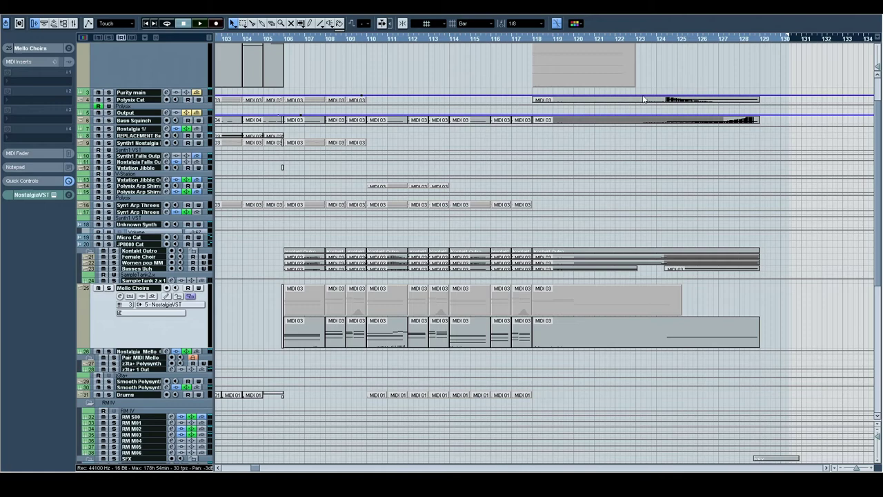
pyautogui.moveTo(535, 40); pyautogui.dragTo(530, 32)
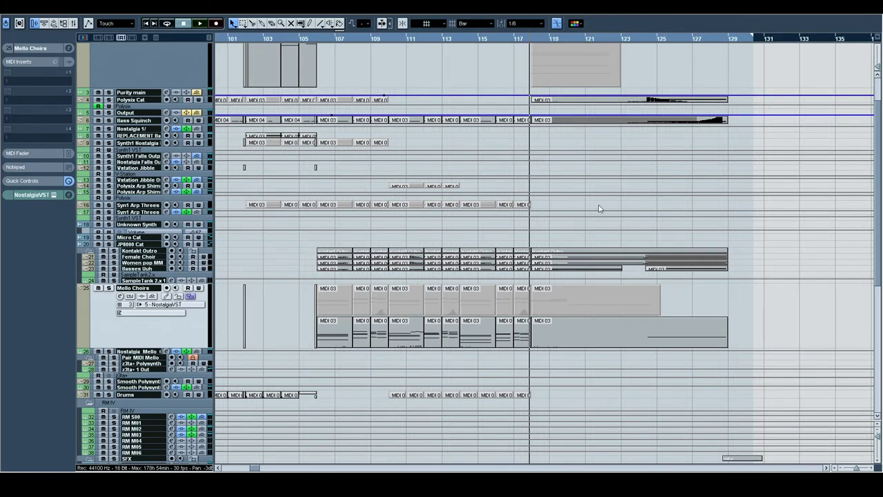
pyautogui.click(683, 276)
pyautogui.doubleClick(694, 256)
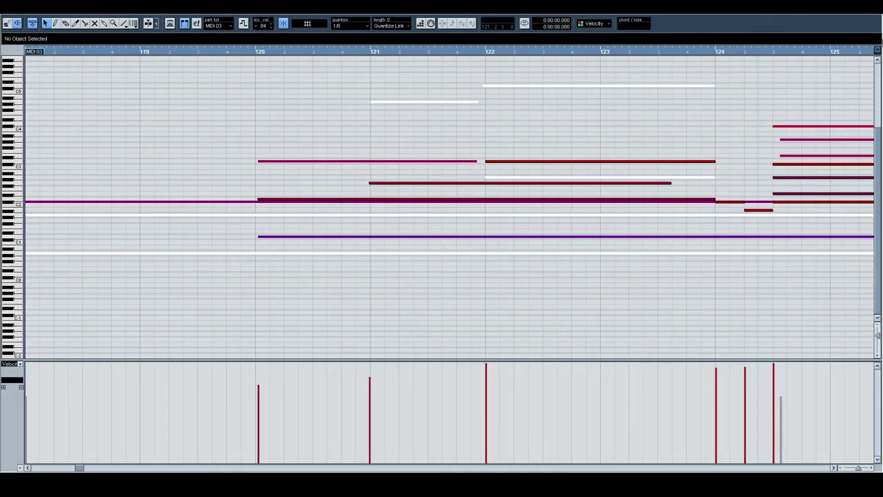
pyautogui.press('Return')
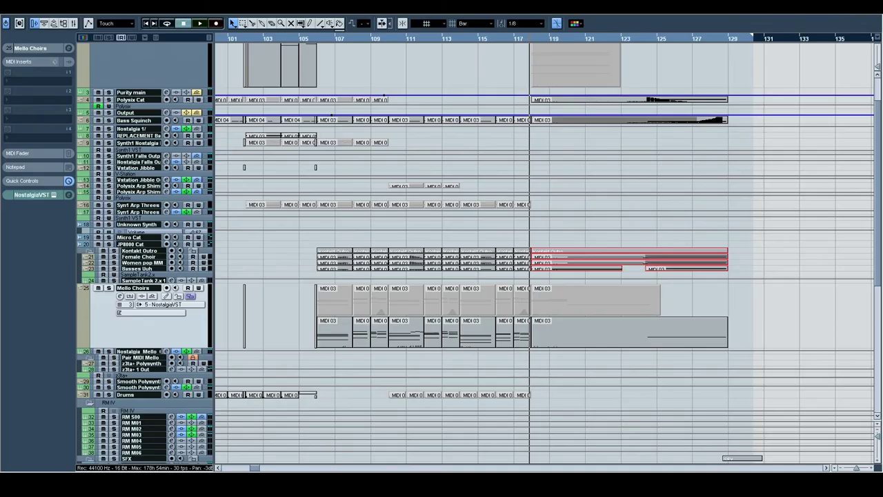
# Step: Return to the start of the project, solo the Harpsicore track and play it from just before bar 22
pyautogui.moveTo(331, 198); pyautogui.dragTo(777, 361)
pyautogui.moveTo(358, 215); pyautogui.dragTo(765, 310)
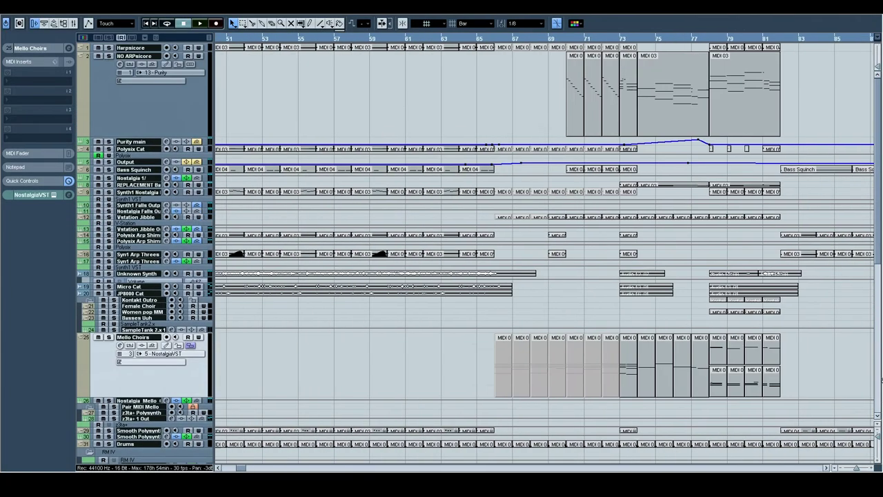
pyautogui.moveTo(261, 150); pyautogui.dragTo(726, 282)
pyautogui.moveTo(300, 169); pyautogui.dragTo(827, 192)
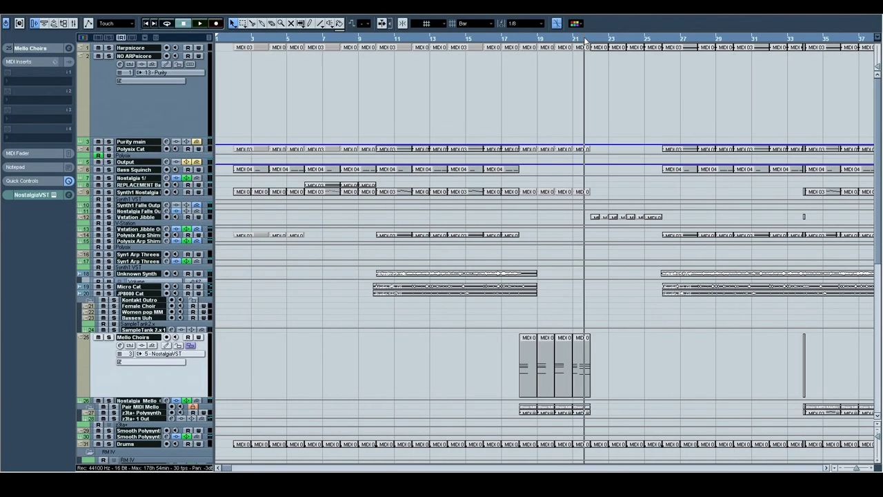
pyautogui.click(112, 50)
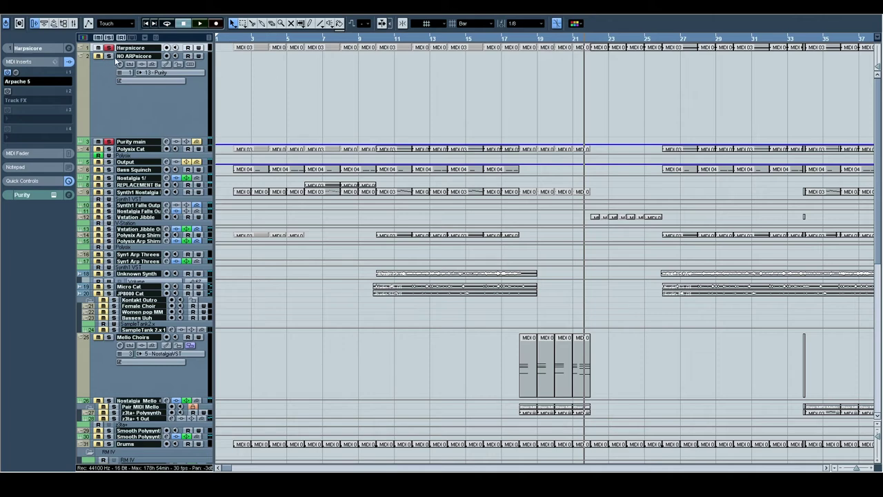
pyautogui.press('space')
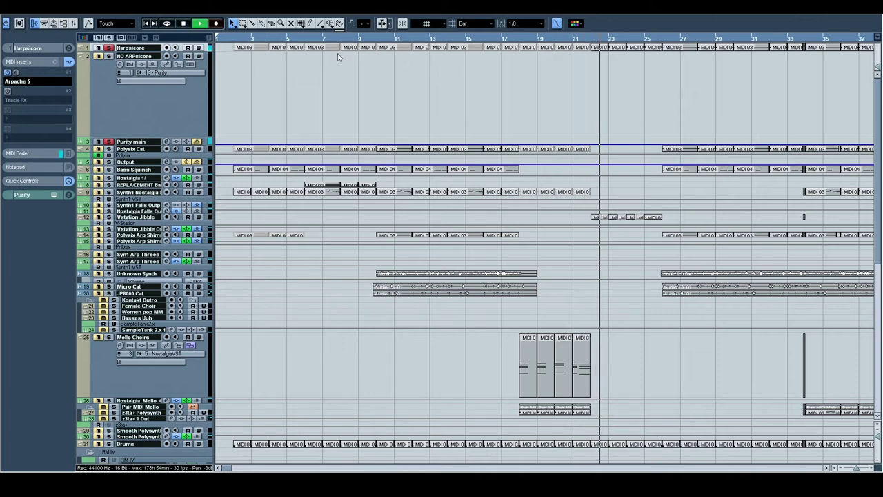
# Step: Enlarge the Harpsicore track to show its MIDI notes and open its clips between bars 22 and 26
pyautogui.moveTo(198, 50); pyautogui.dragTo(200, 116)
pyautogui.moveTo(546, 201); pyautogui.dragTo(388, 222)
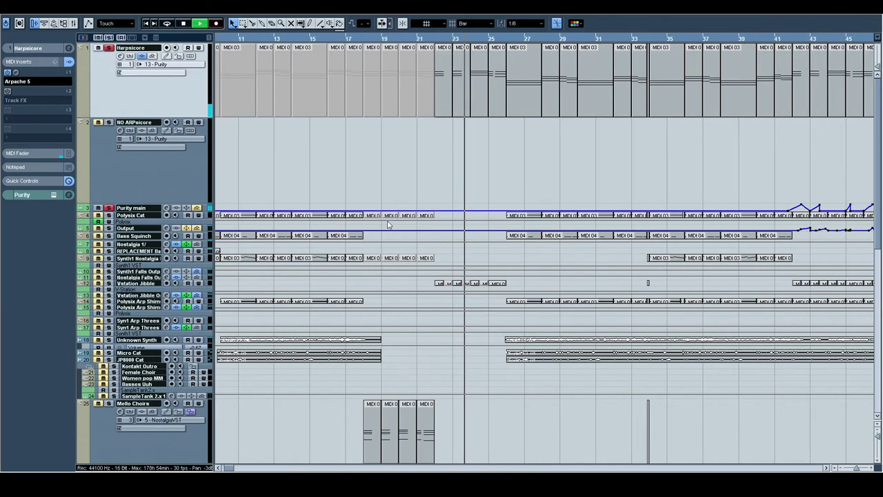
pyautogui.moveTo(445, 207); pyautogui.dragTo(407, 200)
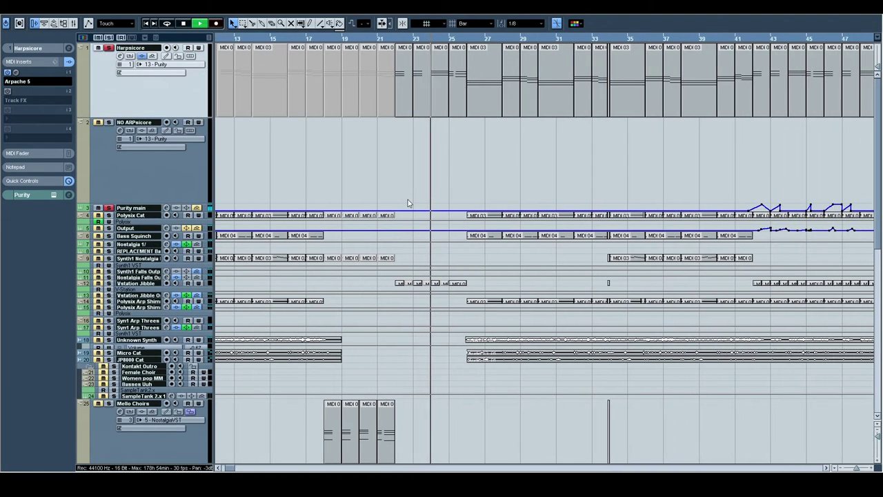
pyautogui.doubleClick(399, 82)
pyautogui.hscroll(-3, 513, 125)
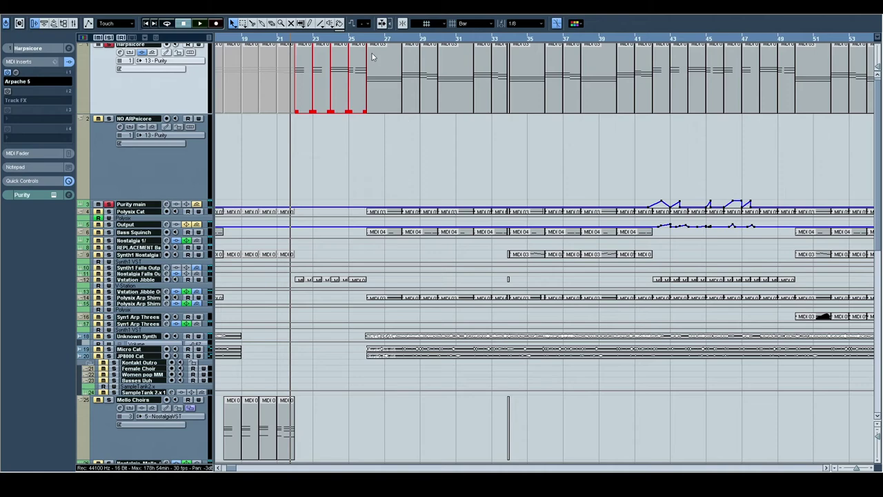
# Step: Play the soloed Harpsicore track from about bar 26, look over its clips along the timeline and stop playback
pyautogui.press('space')
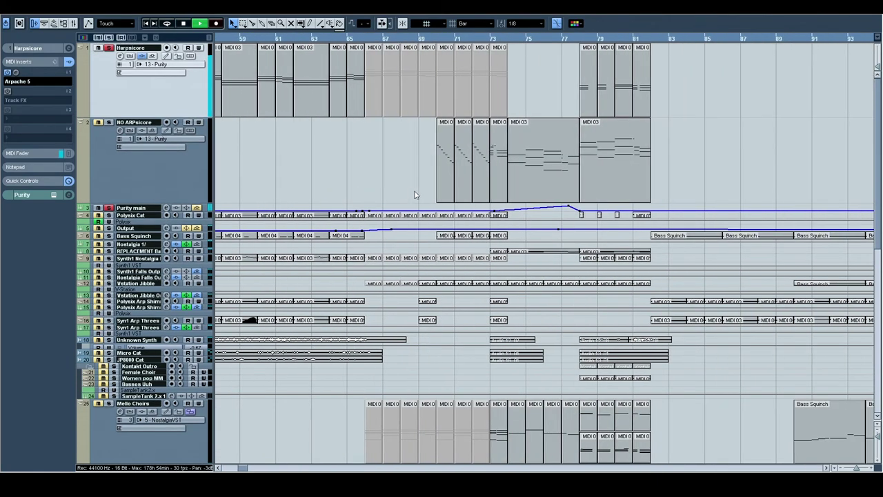
pyautogui.moveTo(416, 194); pyautogui.dragTo(390, 180)
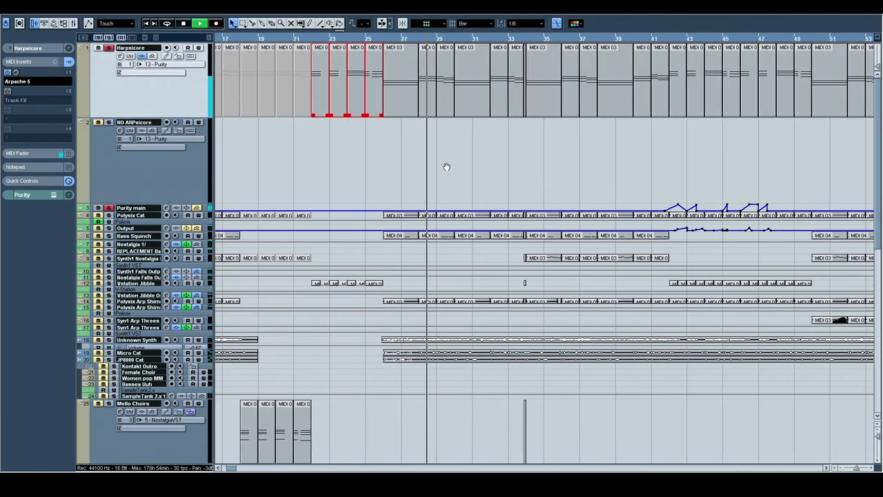
pyautogui.moveTo(456, 168); pyautogui.dragTo(424, 167)
pyautogui.press('space')
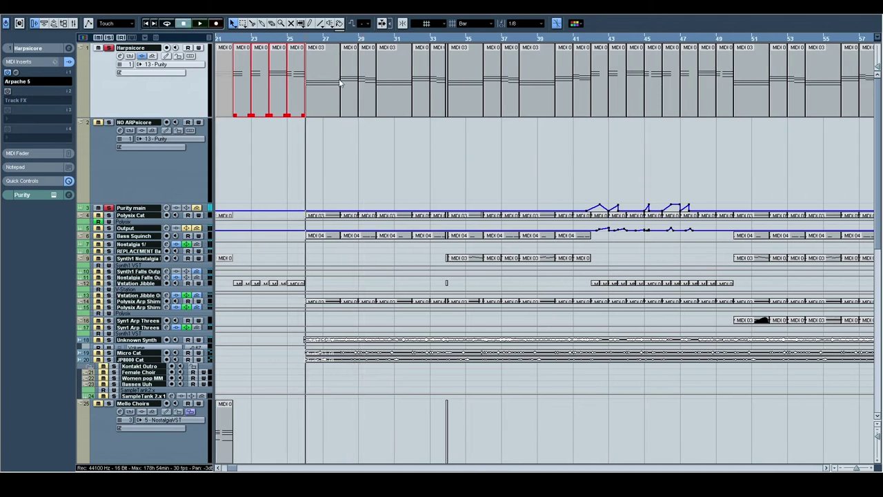
# Step: Replay the soloed Harpsicore track from bar 26 and follow its clips past bar 37
pyautogui.press('space')
pyautogui.click(302, 40)
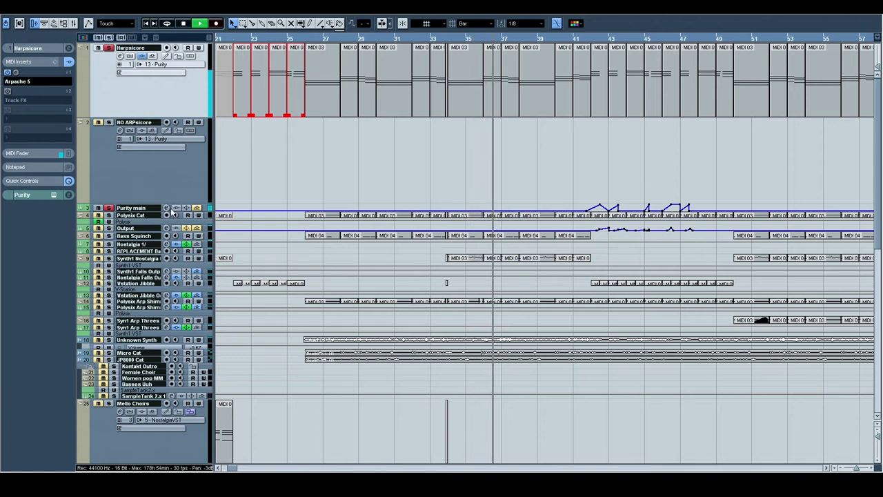
pyautogui.hscroll(3, 388, 136)
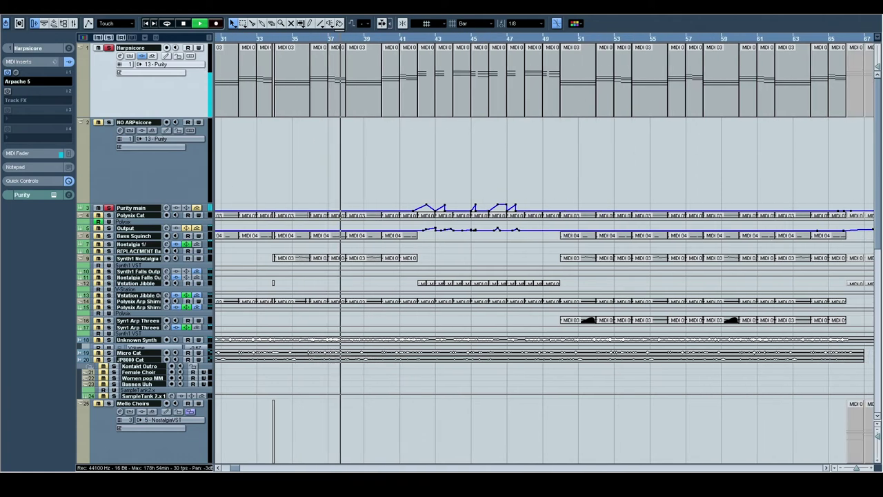
# Step: Shrink all tracks to a compact height, stop playback and bring the arrangement from about bar 37 onward into view
pyautogui.scroll(-8, 636, 375)
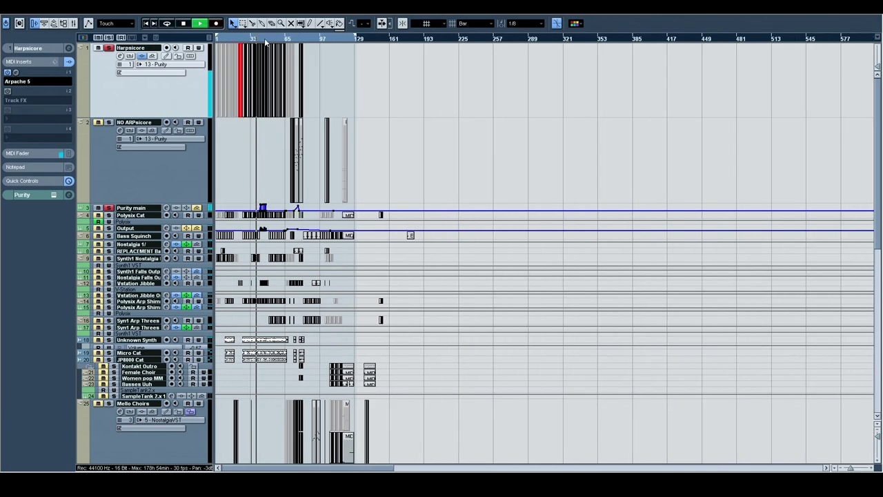
pyautogui.moveTo(877, 436); pyautogui.dragTo(879, 325)
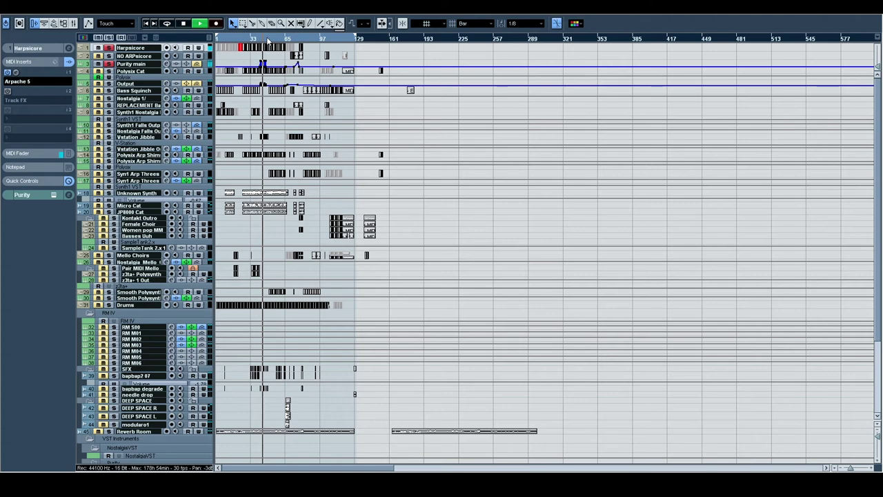
pyautogui.press('space')
pyautogui.moveTo(267, 41); pyautogui.dragTo(297, 320)
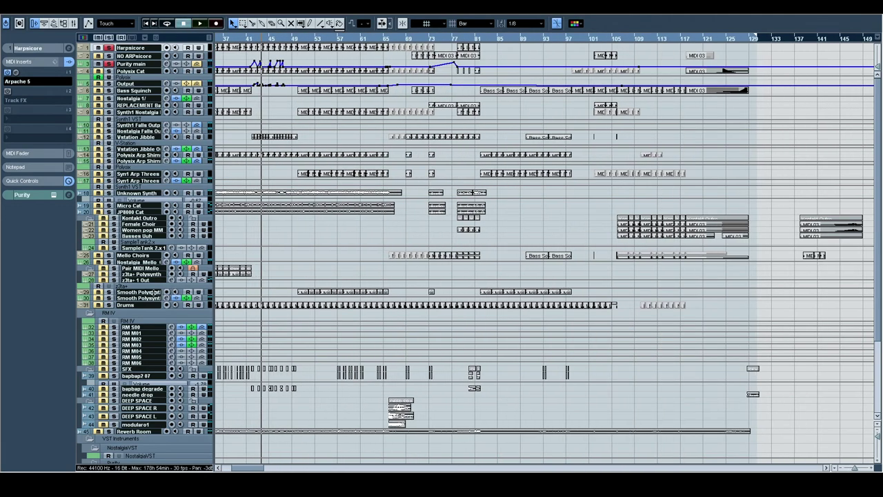
# Step: Enlarge the Smooth Polysynth MIDI track, solo it and play it from about bar 50, where its clips begin
pyautogui.moveTo(154, 294); pyautogui.dragTo(159, 352)
pyautogui.moveTo(307, 305); pyautogui.dragTo(289, 236)
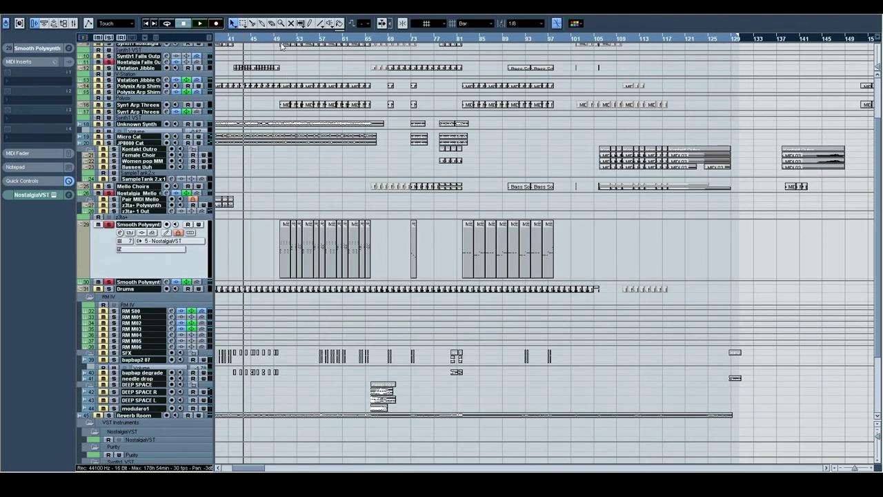
pyautogui.click(281, 41)
pyautogui.press('space')
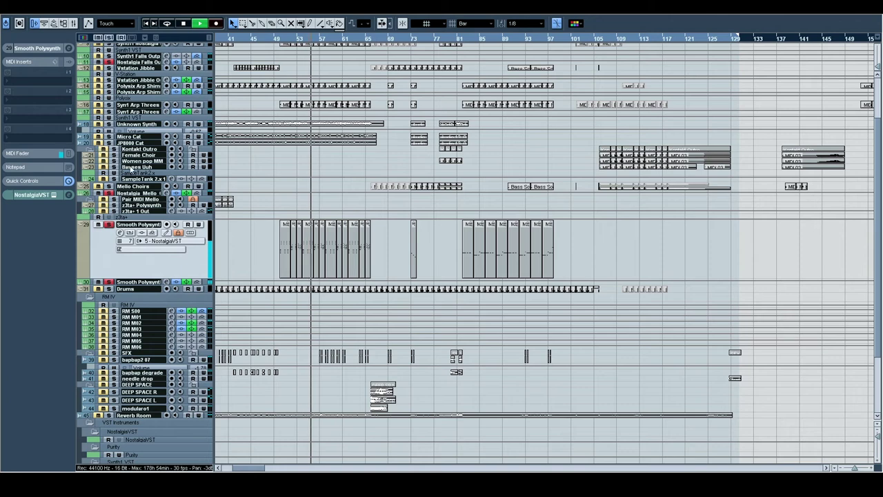
# Step: Raise the Smooth Polysynth output channel's volume to 2.59 dB, close its channel settings and turn off the solo
pyautogui.click(150, 281)
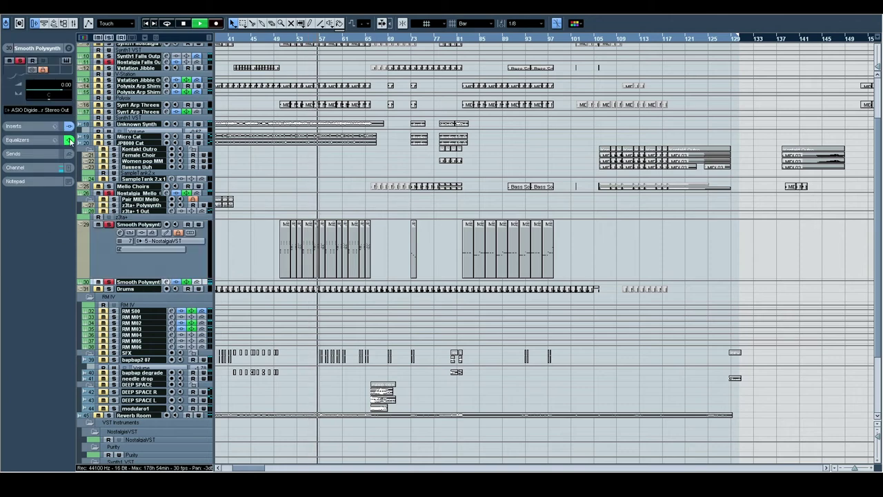
pyautogui.click(68, 49)
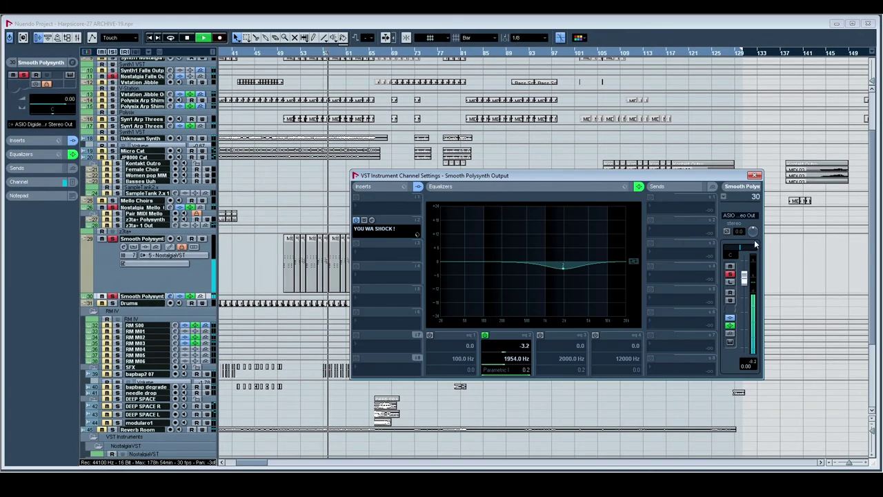
pyautogui.moveTo(743, 278); pyautogui.dragTo(743, 273)
pyautogui.click(754, 175)
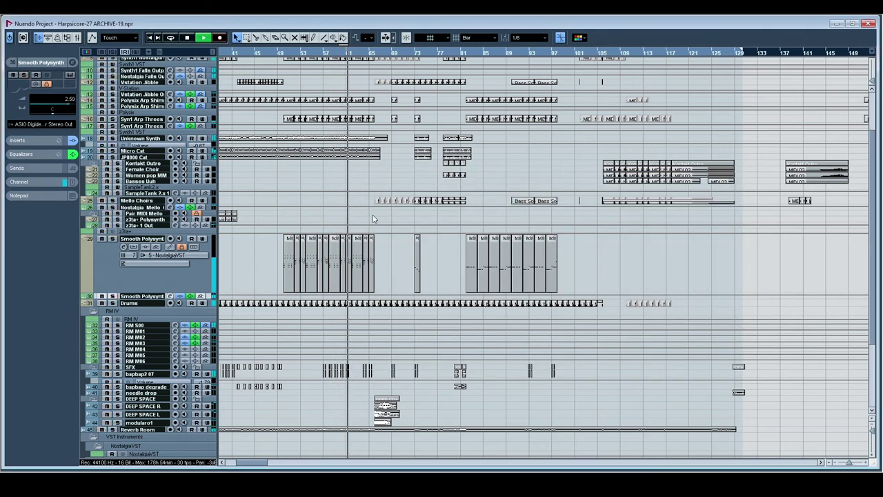
# Step: Look over the lower part of the arrangement down to the group tracks while the full mix plays, and stop playback
pyautogui.scroll(-6, 414, 215)
pyautogui.hscroll(-5, 482, 210)
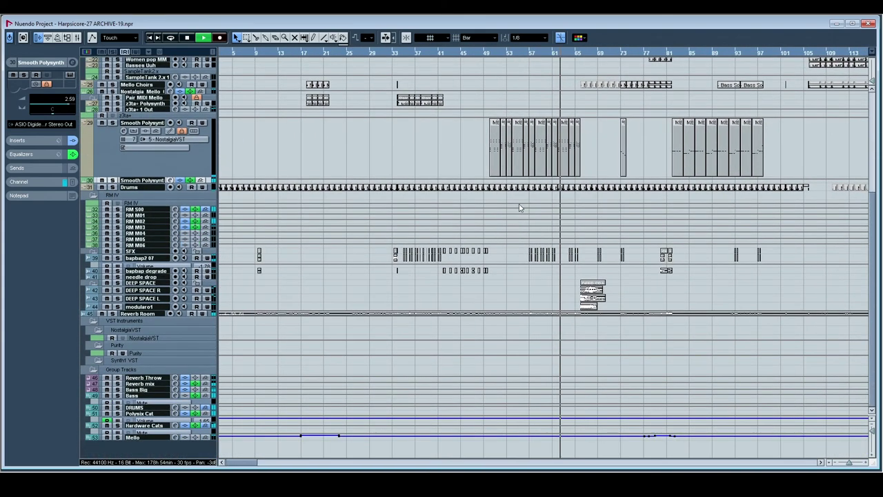
pyautogui.hscroll(-1, 520, 207)
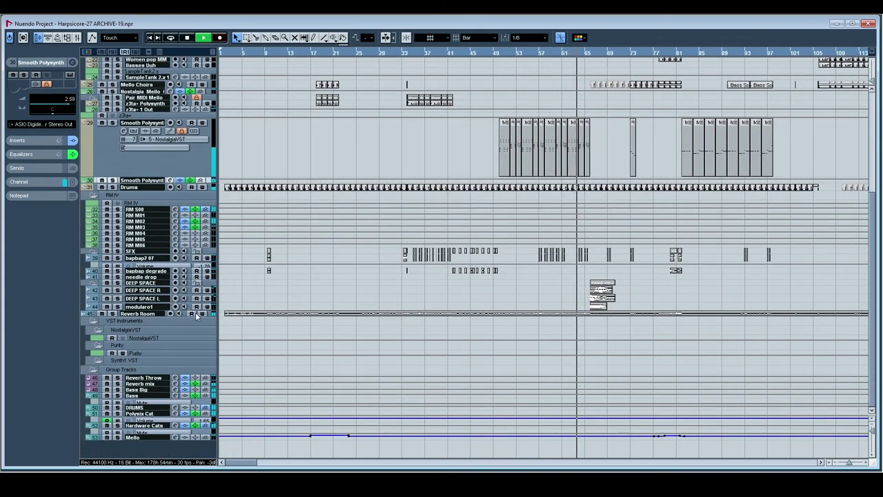
pyautogui.press('space')
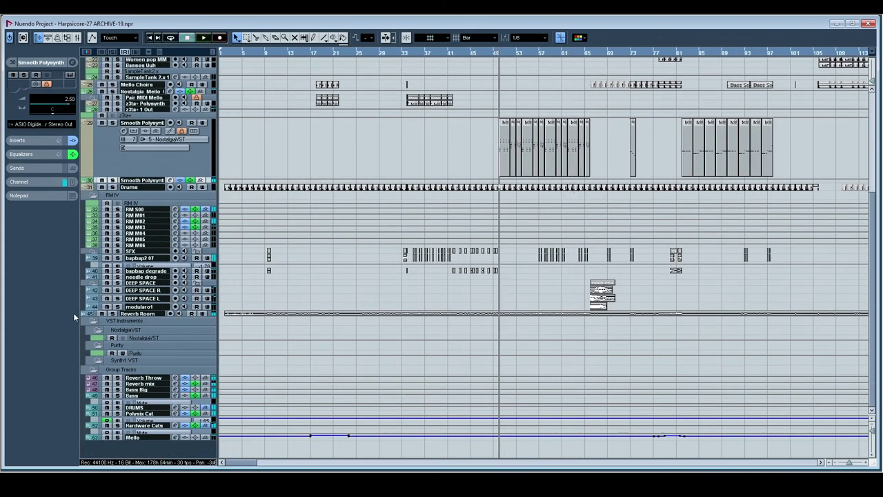
# Step: Solo the Reverb Room track and enlarge it to examine the waveform of its first audio clip up to the clip's end
pyautogui.click(114, 314)
pyautogui.moveTo(142, 316); pyautogui.dragTo(143, 487)
pyautogui.scroll(-5, 144, 386)
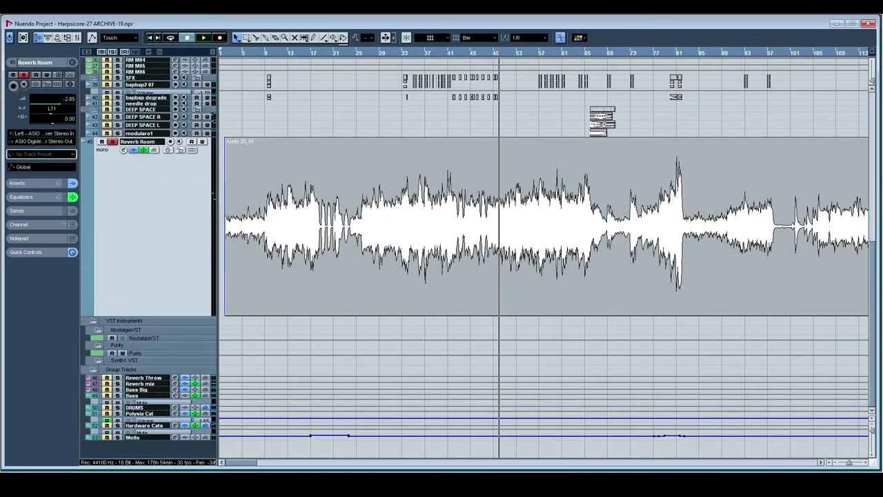
pyautogui.click(473, 160)
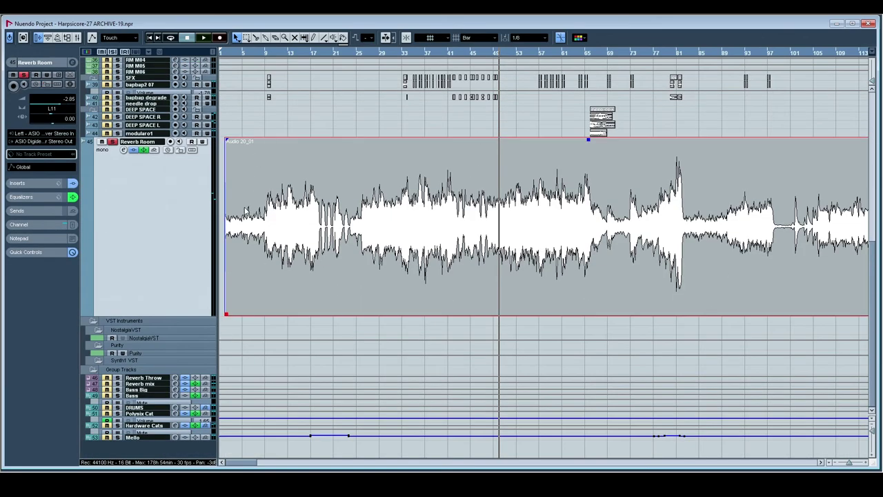
pyautogui.moveTo(227, 311); pyautogui.dragTo(226, 316)
pyautogui.hscroll(4, 358, 198)
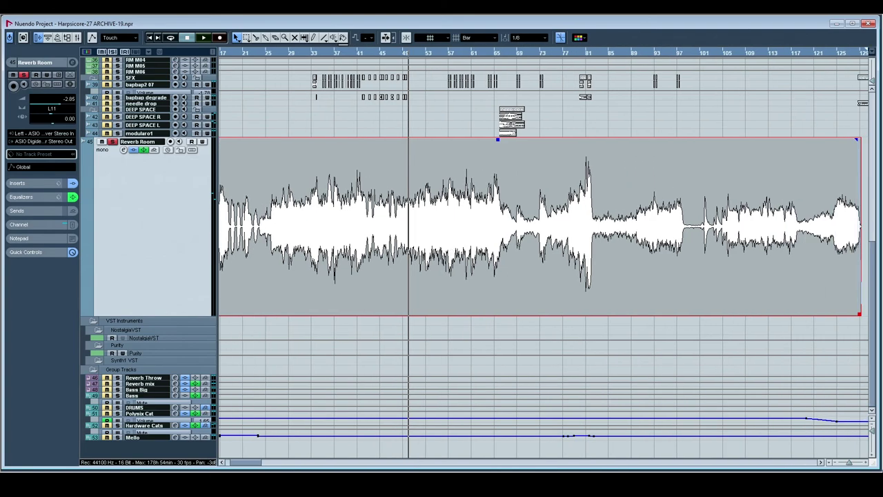
# Step: Move the second Audio 20_01 clip on the Reverb Room track further along the timeline to bar 257
pyautogui.moveTo(852, 468); pyautogui.dragTo(849, 467)
pyautogui.click(471, 150)
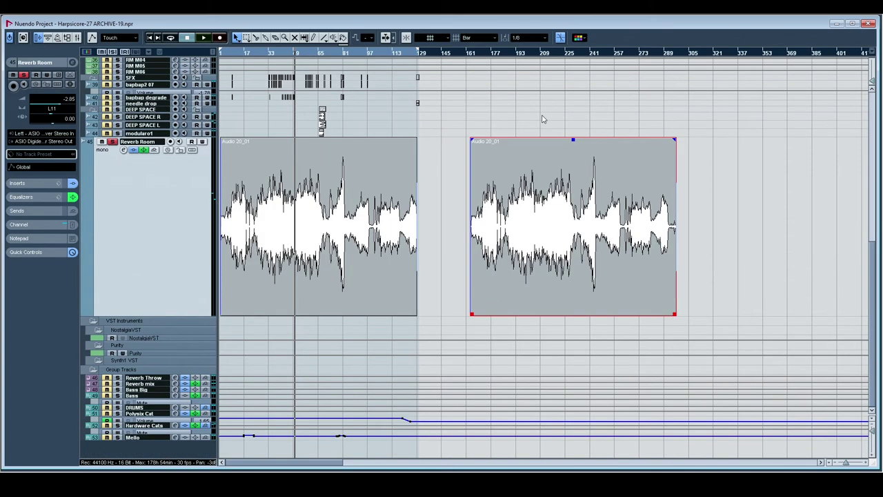
pyautogui.moveTo(538, 211); pyautogui.dragTo(685, 221)
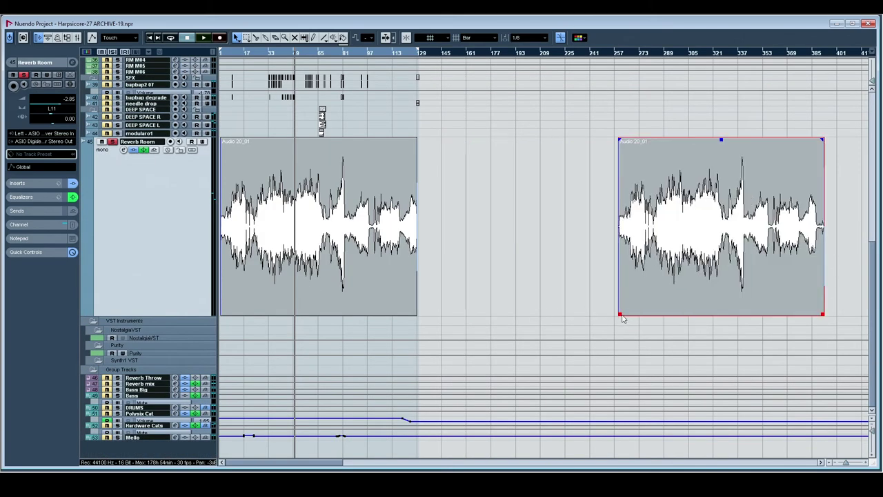
pyautogui.click(241, 304)
pyautogui.moveTo(241, 303); pyautogui.dragTo(280, 316)
pyautogui.hotkey('ctrl', 'z')
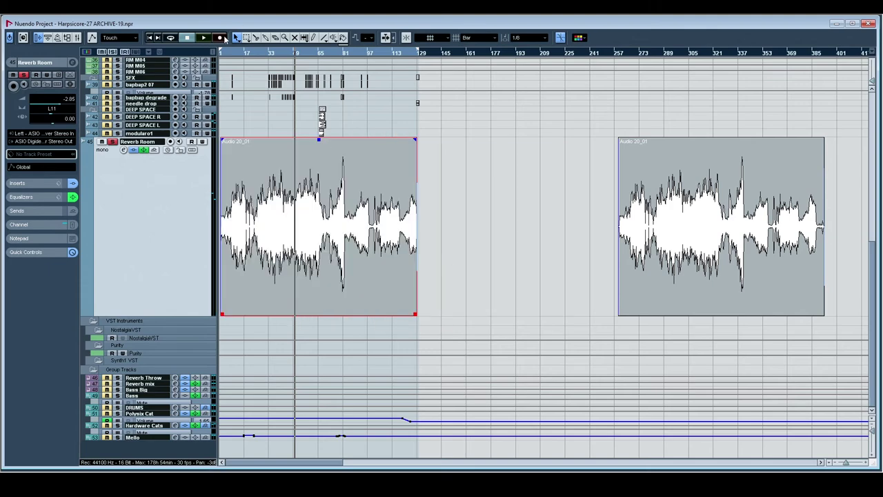
# Step: Play the soloed Reverb Room track from its beginning and open its channel settings to review the EQ and inserts
pyautogui.moveTo(224, 53); pyautogui.dragTo(229, 112)
pyautogui.press('space')
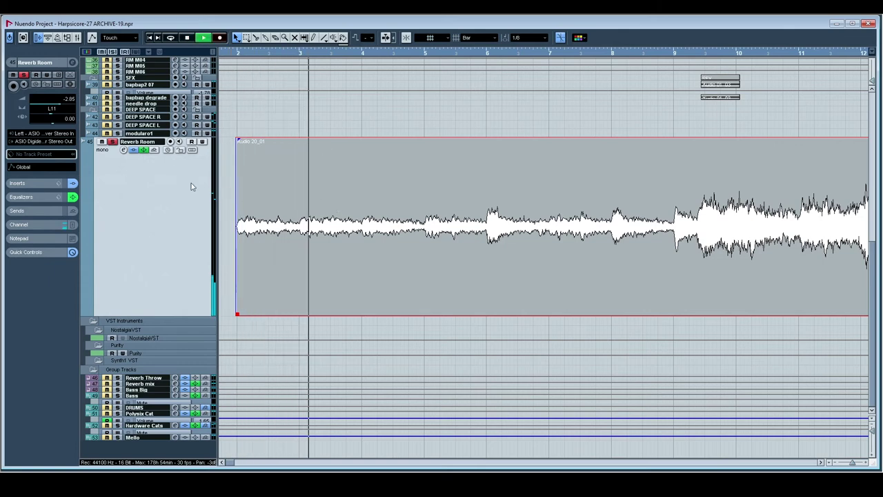
pyautogui.click(72, 62)
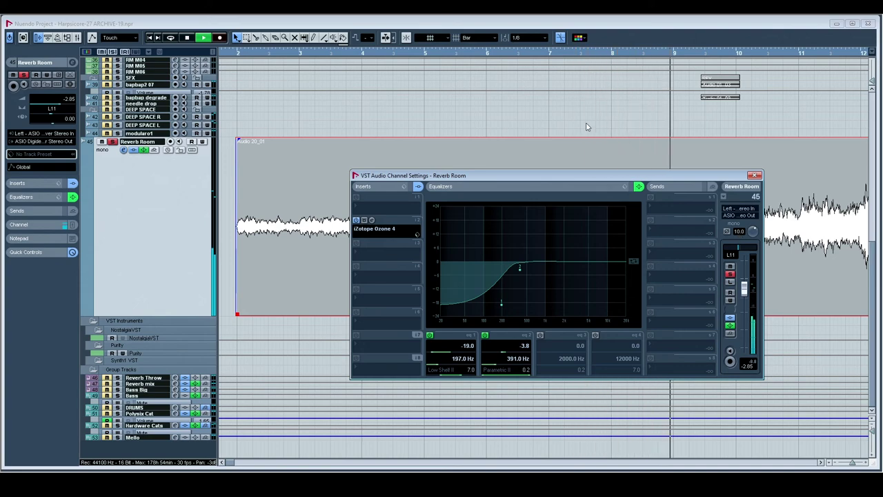
pyautogui.click(546, 95)
# Step: Follow the soloed Reverb Room waveform as it plays from about bar 9 to past bar 26, and stop playback
pyautogui.moveTo(609, 189); pyautogui.dragTo(420, 194)
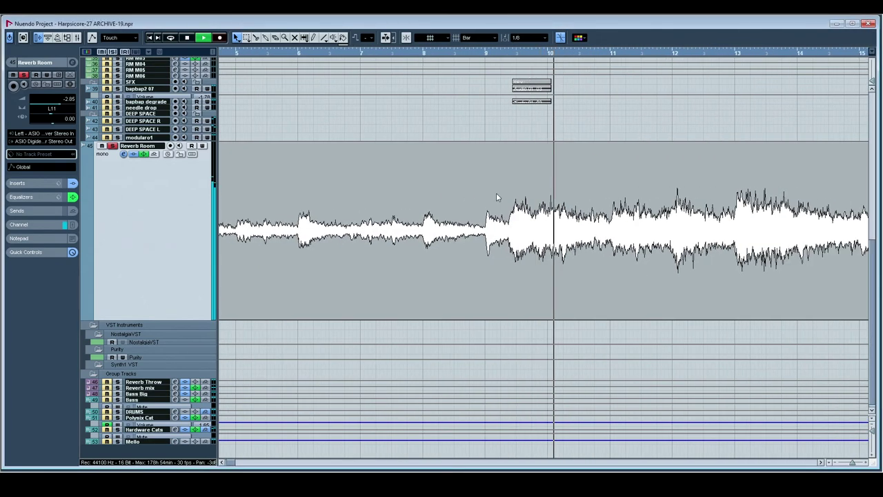
pyautogui.hscroll(2, 552, 198)
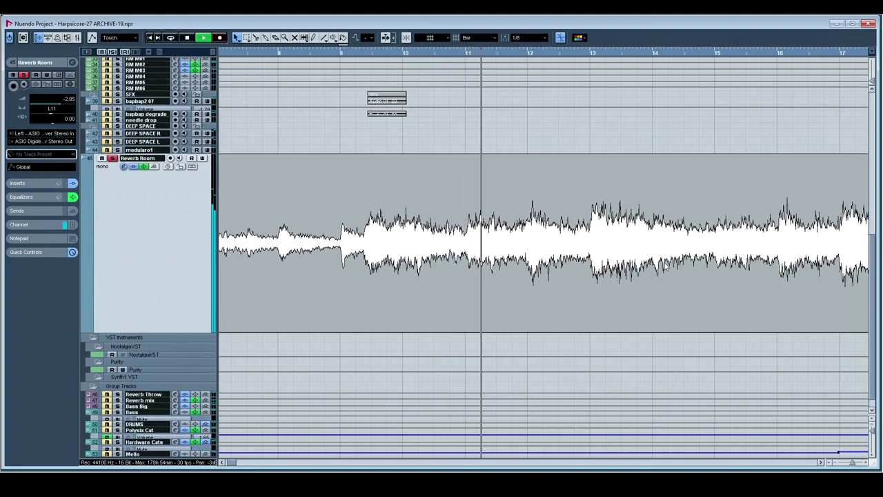
pyautogui.hscroll(2, 677, 269)
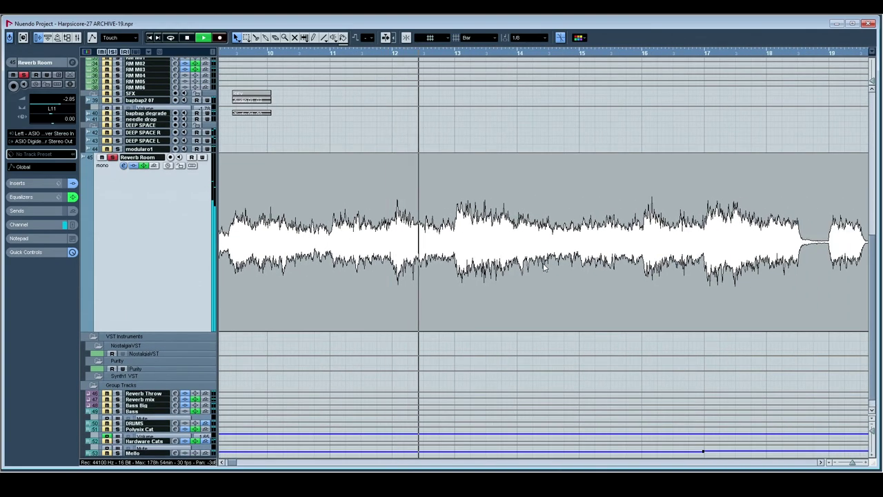
pyautogui.hscroll(2, 542, 267)
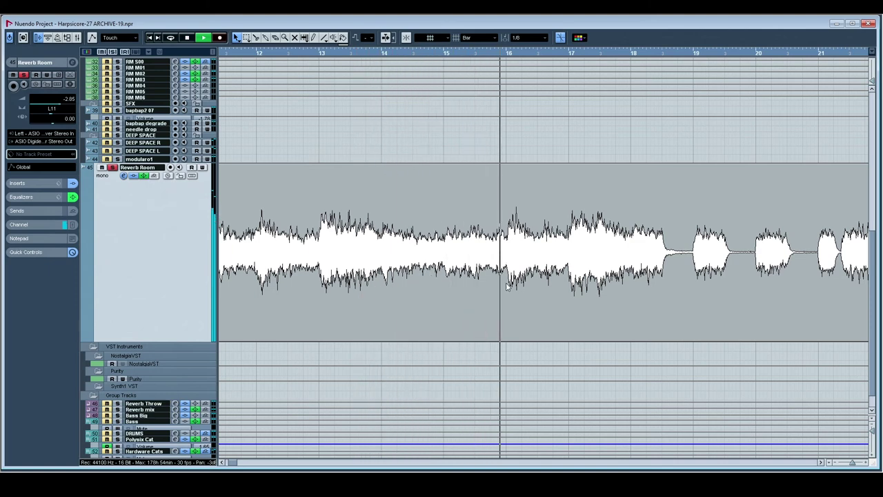
pyautogui.hscroll(1, 428, 282)
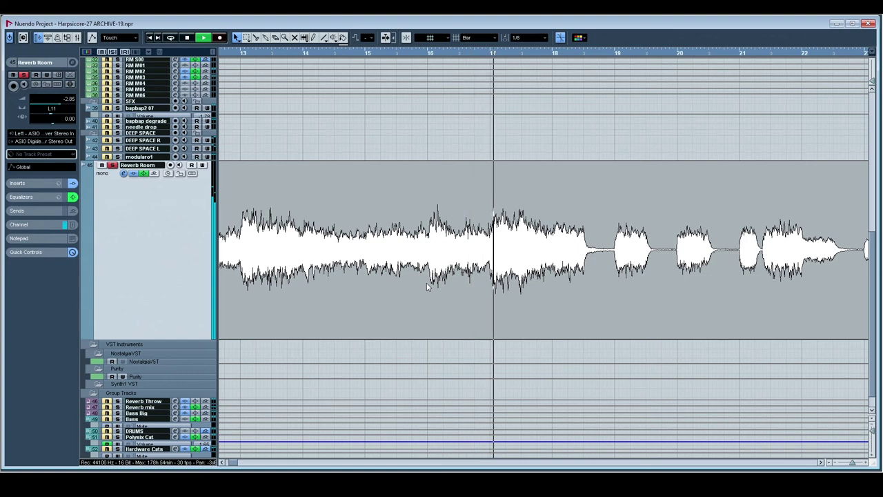
pyautogui.hscroll(3, 377, 283)
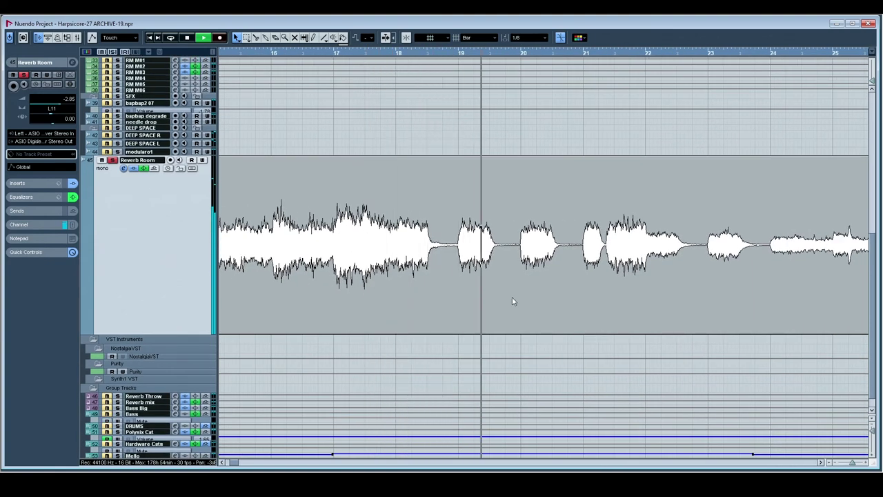
pyautogui.hscroll(4, 474, 304)
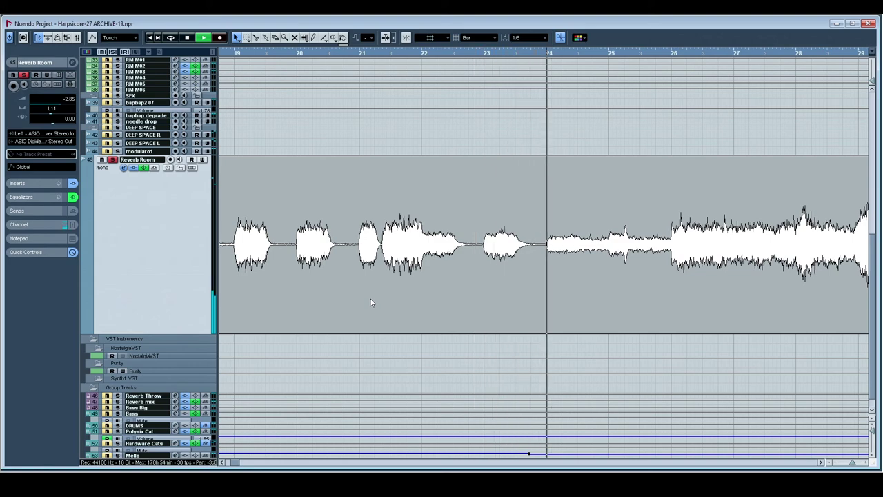
pyautogui.moveTo(573, 302); pyautogui.dragTo(522, 303)
pyautogui.hscroll(3, 496, 312)
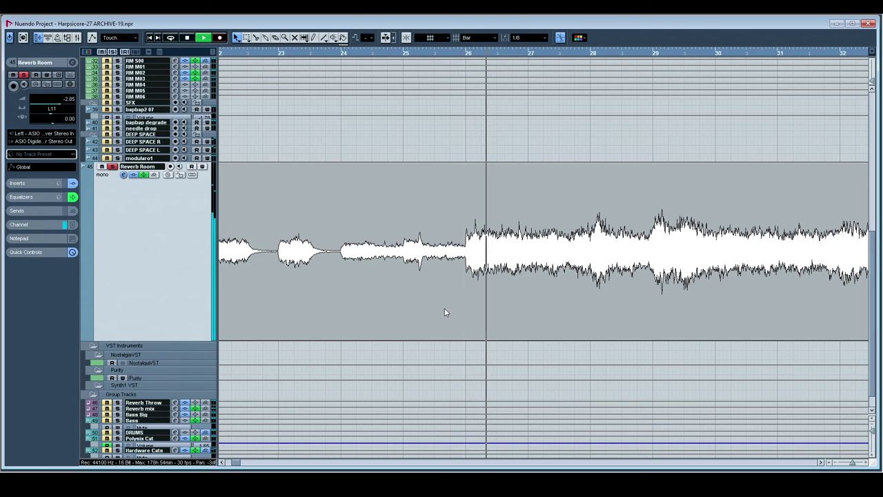
pyautogui.press('space')
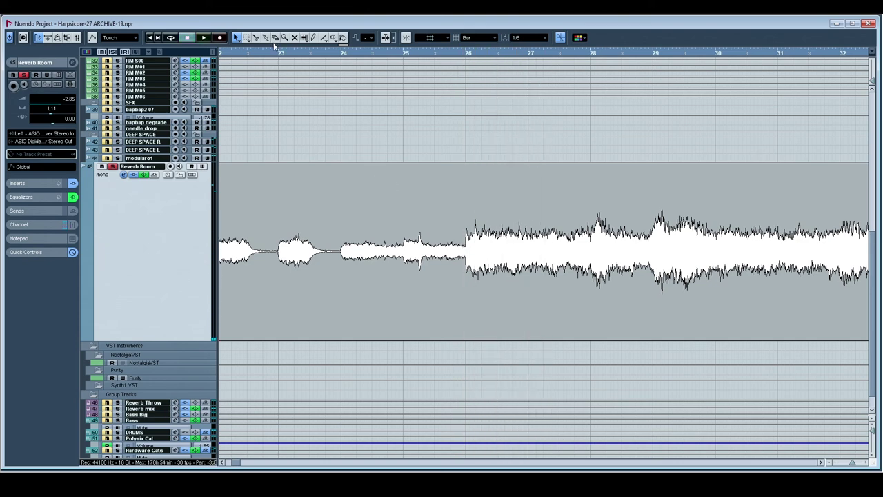
# Step: Show the whole arrangement with the upper tracks in view, turn off the Reverb Room solo and play the full mix from about bar 9
pyautogui.moveTo(274, 52); pyautogui.dragTo(222, 40)
pyautogui.press('g')
pyautogui.press('g')
pyautogui.press('g')
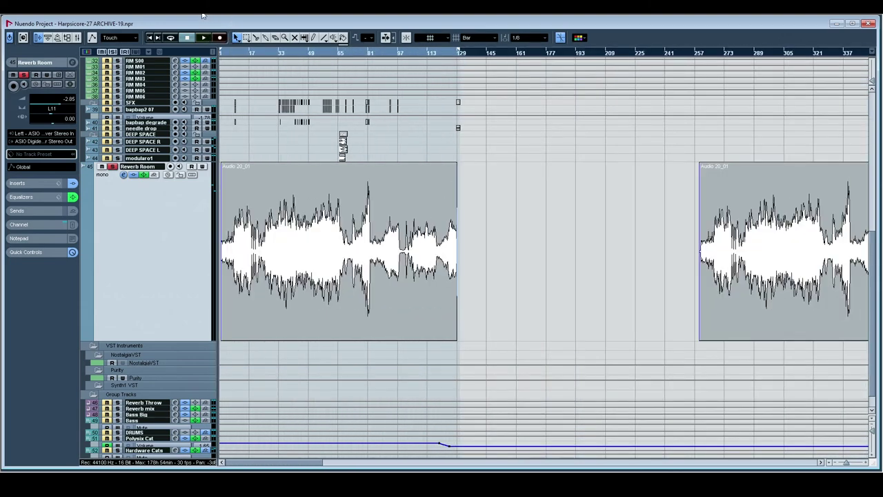
pyautogui.press('space')
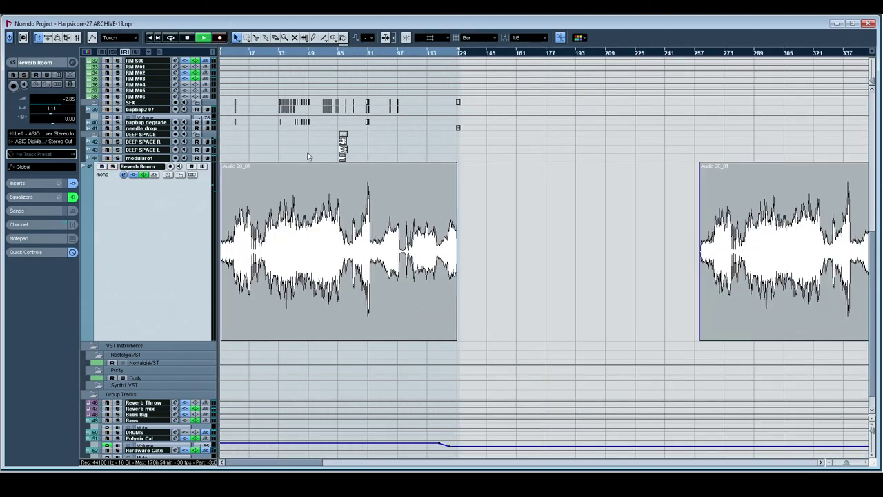
pyautogui.scroll(5, 308, 156)
pyautogui.press('space')
pyautogui.doubleClick(237, 54)
pyautogui.scroll(3, 497, 211)
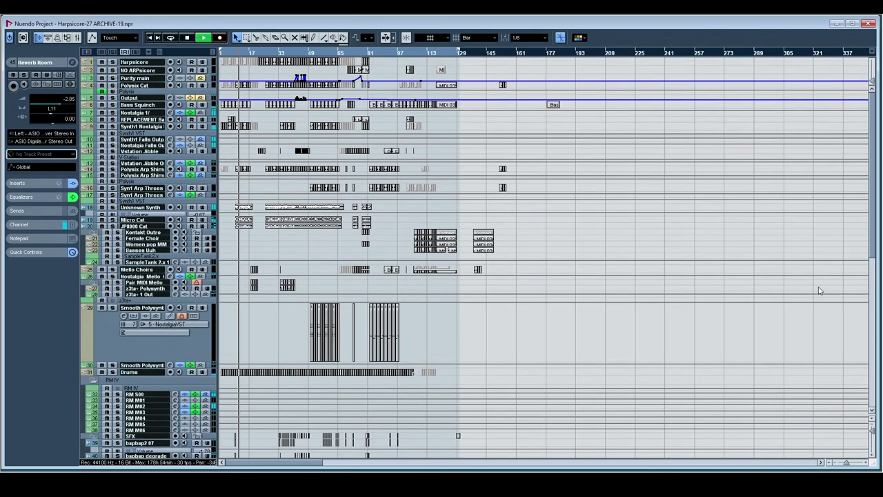
# Step: Shrink all tracks to a compact height, fit bars 1 to 133 in view and look down to the group tracks during playback
pyautogui.moveTo(873, 432); pyautogui.dragTo(871, 294)
pyautogui.click(867, 462)
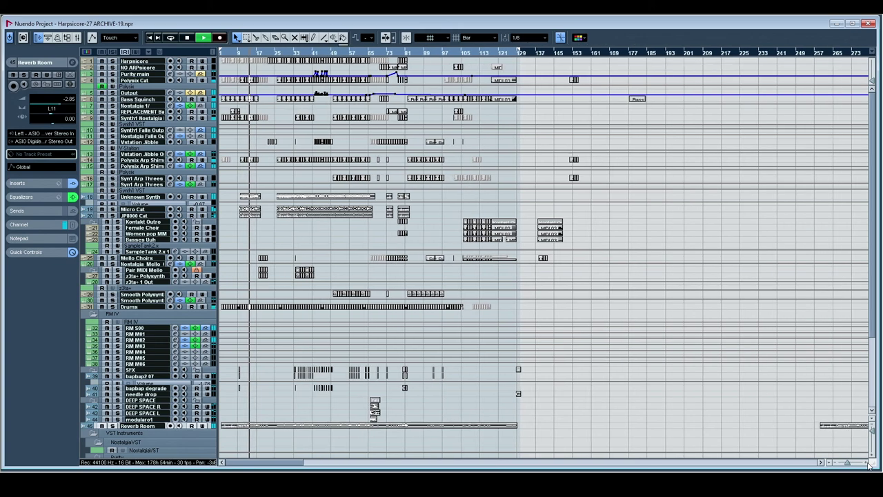
pyautogui.click(868, 464)
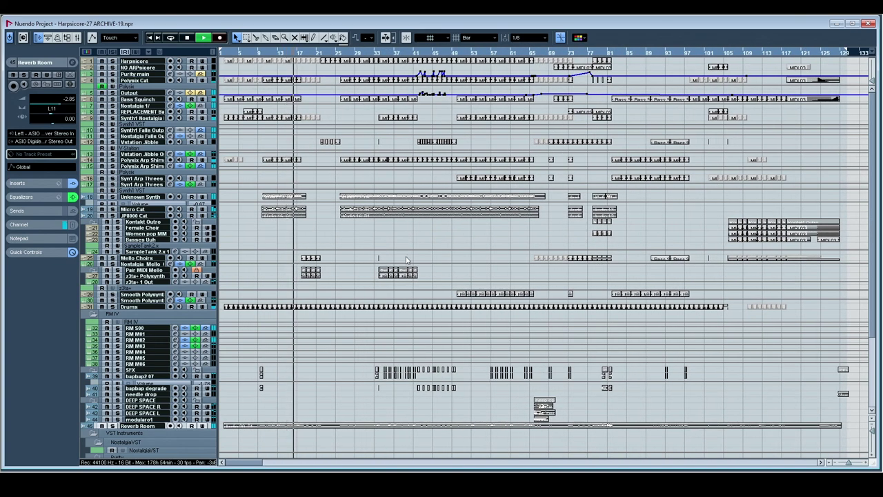
pyautogui.scroll(-4, 423, 245)
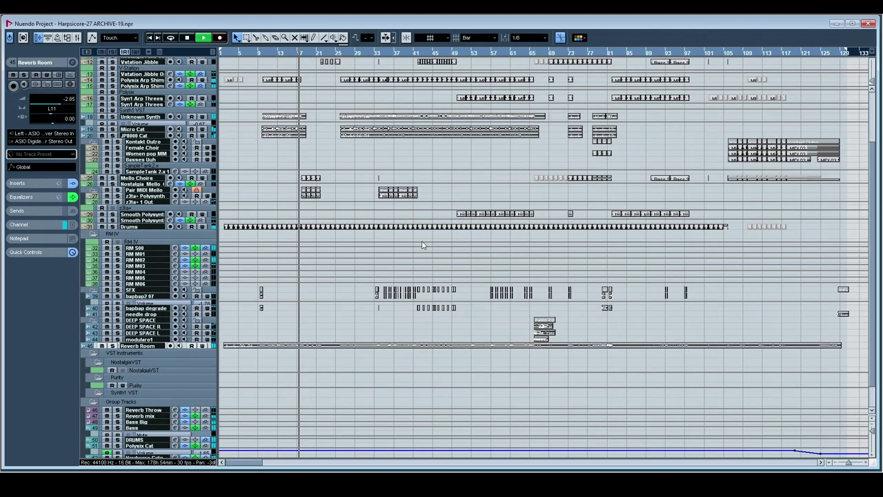
pyautogui.scroll(-2, 423, 245)
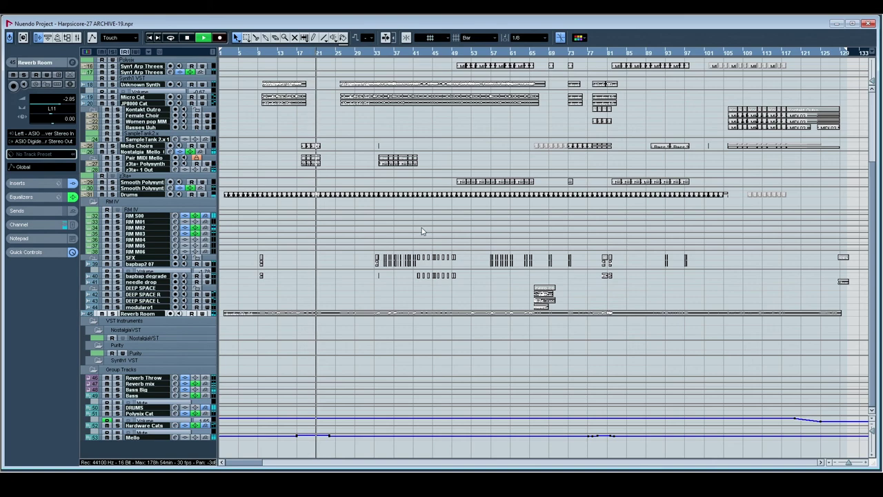
# Step: Zoom in on the song's ending around bars 123 to 131, enlarge the needle drop track and start playback from about bar 127
pyautogui.hscroll(10, 423, 231)
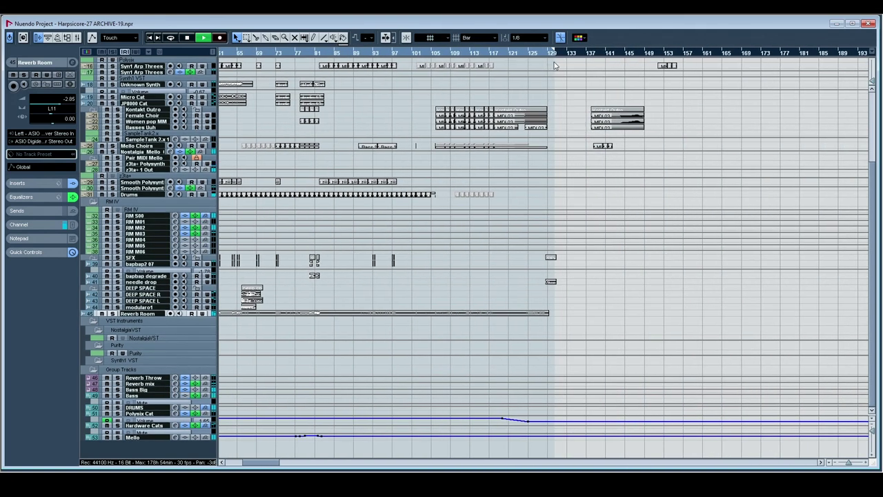
pyautogui.moveTo(550, 58); pyautogui.dragTo(539, 89)
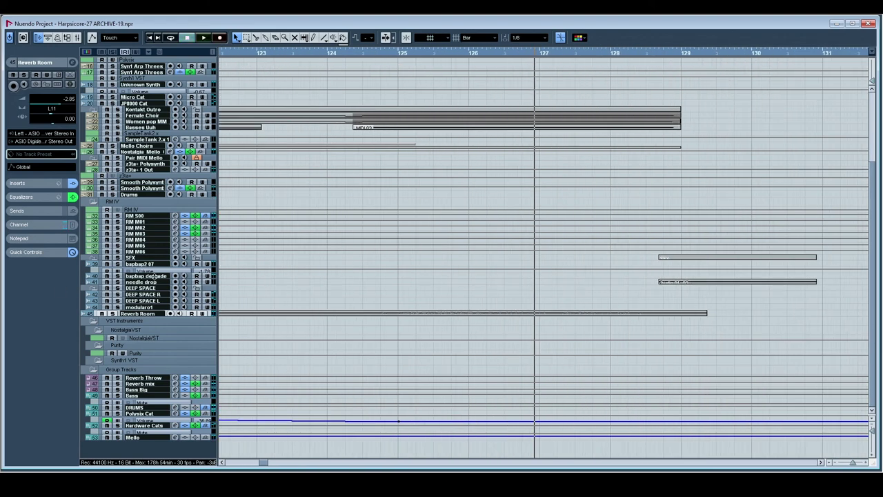
pyautogui.moveTo(156, 278); pyautogui.dragTo(160, 460)
pyautogui.click(143, 376)
pyautogui.moveTo(611, 301); pyautogui.dragTo(481, 128)
pyautogui.press('space')
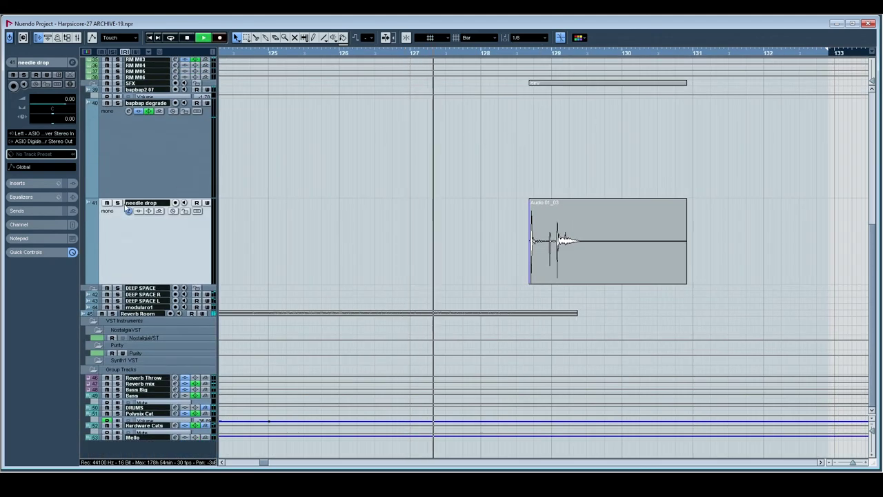
# Step: Audition the needle drop clip from about bar 127 soloed and in the full mix, end the locator range at bar 132, and stop playback
pyautogui.press('s')
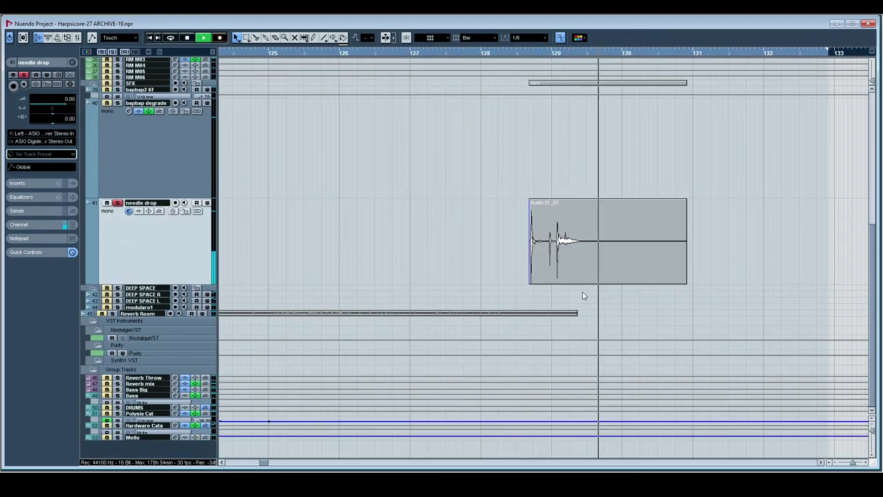
pyautogui.press('space')
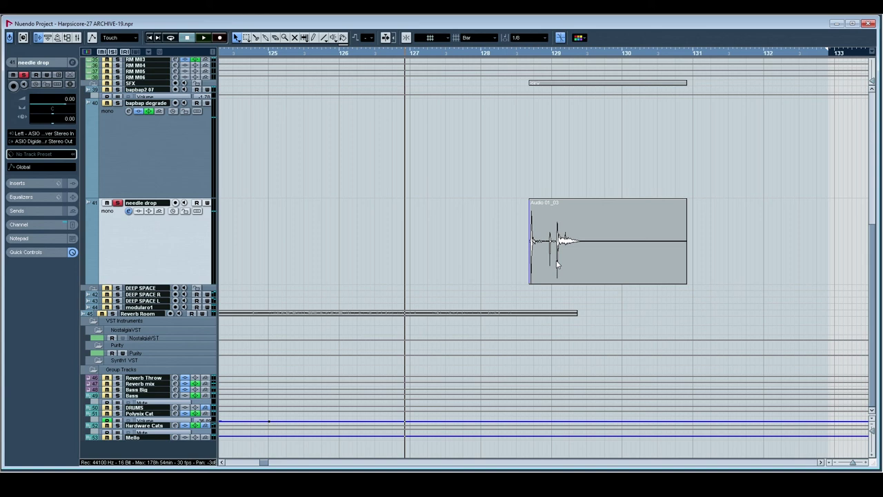
pyautogui.press('space')
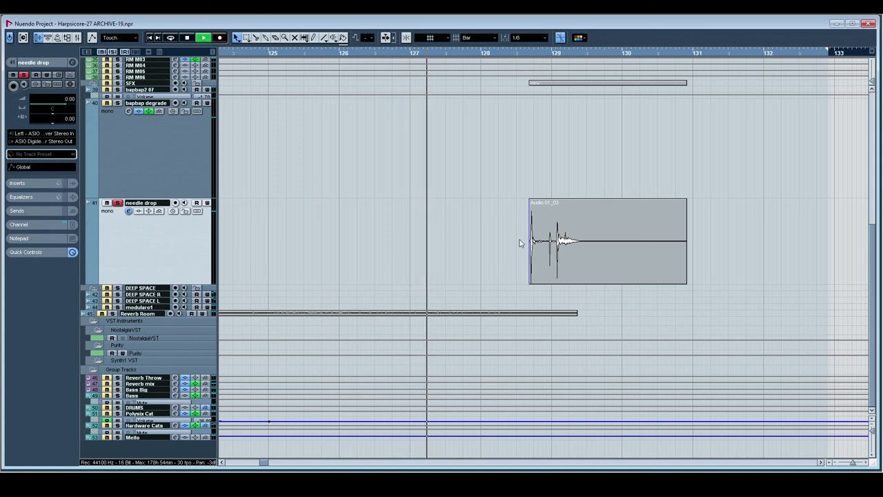
pyautogui.click(111, 54)
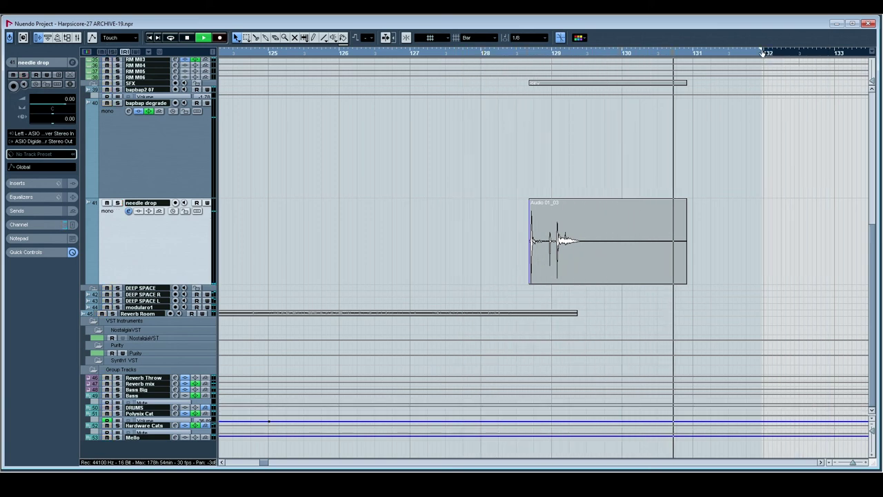
pyautogui.press('space')
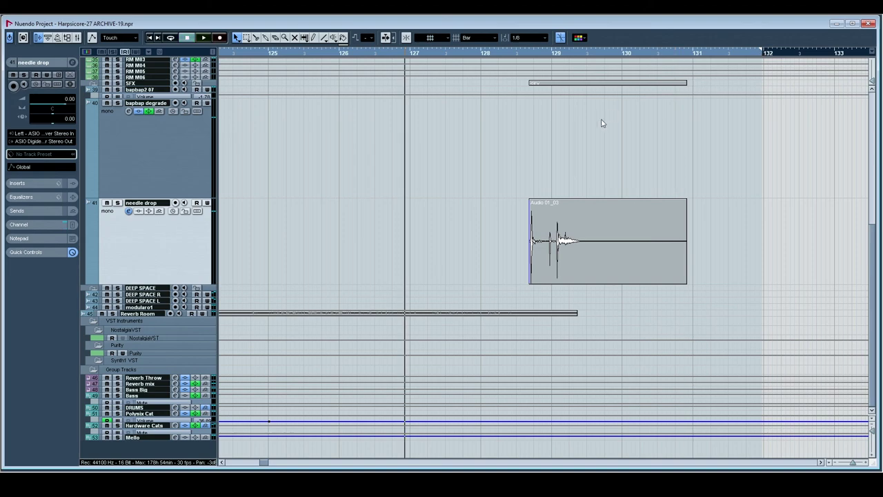
# Step: Show the whole arrangement from the Harpsicore track downward, with bars 1 to 137 in view
pyautogui.click(871, 412)
pyautogui.moveTo(853, 464); pyautogui.dragTo(847, 464)
pyautogui.scroll(10, 378, 130)
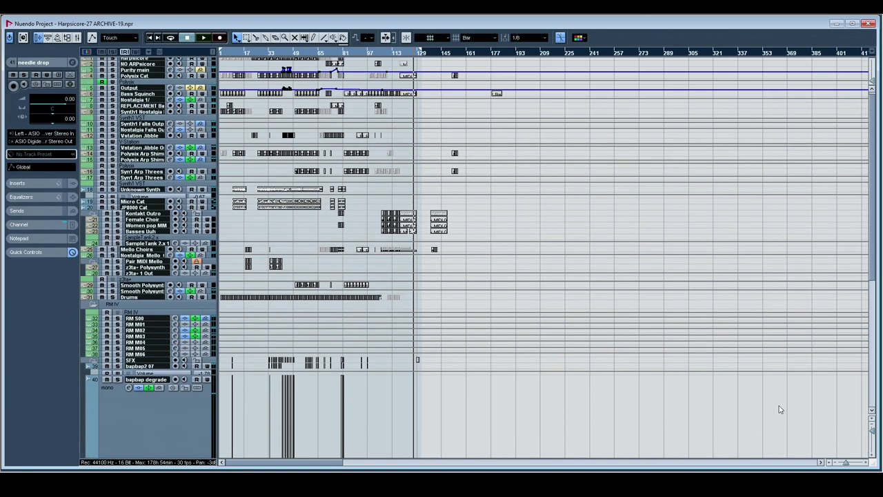
pyautogui.click(865, 463)
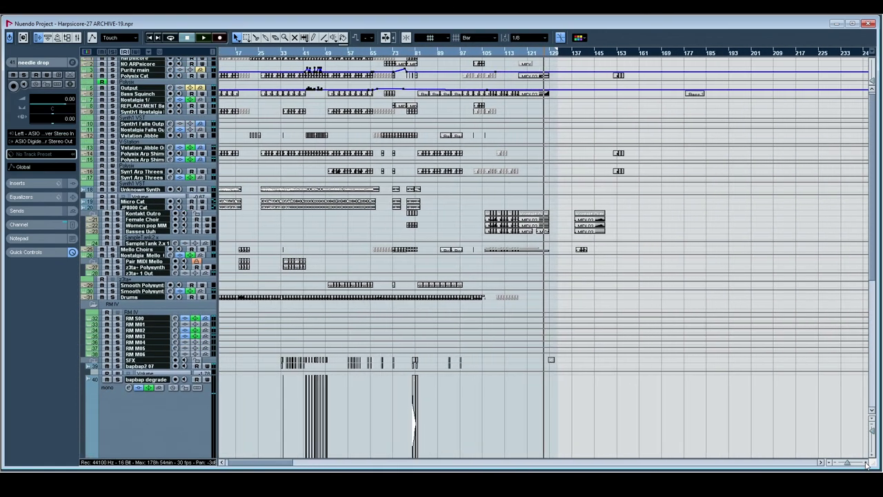
pyautogui.moveTo(426, 321); pyautogui.dragTo(796, 323)
pyautogui.scroll(1, 257, 68)
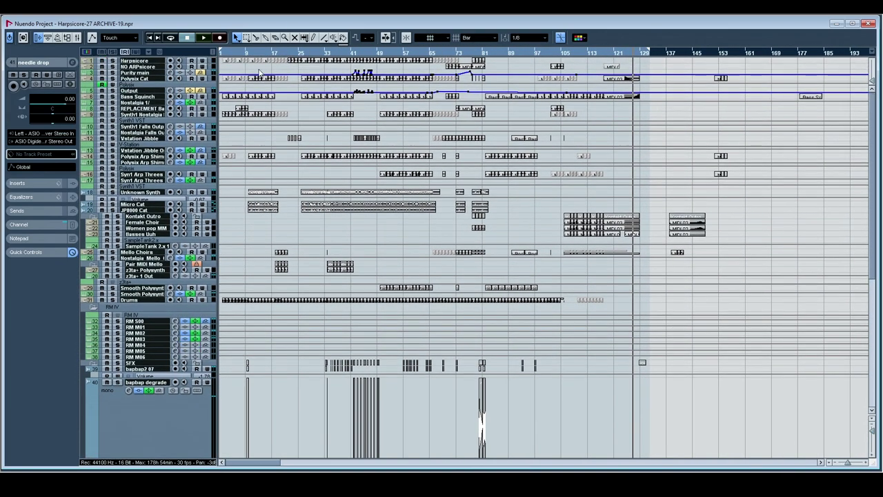
pyautogui.moveTo(209, 55)
pyautogui.mouseDown()
pyautogui.moveTo(207, 110)
pyautogui.moveTo(212, 66)
pyautogui.mouseUp()
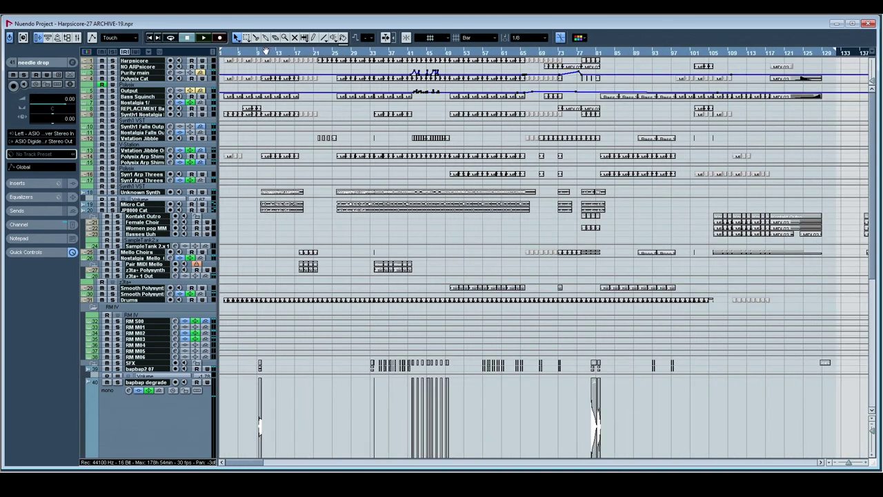
# Step: Play from about bar 10 with Polysix Cat soloed, and add JP8000 Cat, Micro Cat and Unknown Synth to the solo
pyautogui.moveTo(264, 52); pyautogui.dragTo(262, 67)
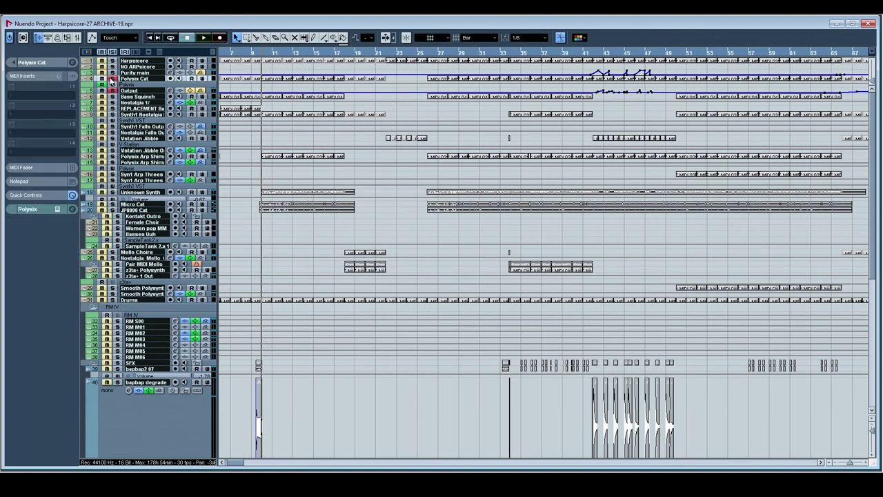
pyautogui.press('space')
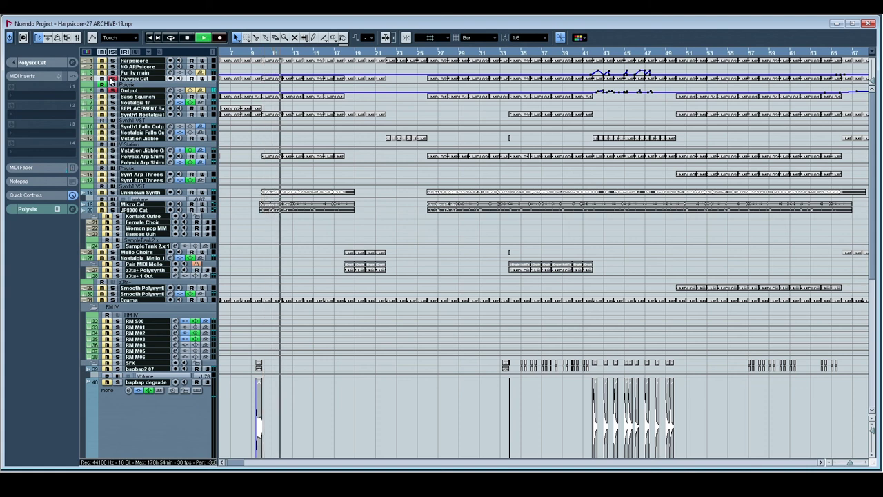
pyautogui.click(113, 209)
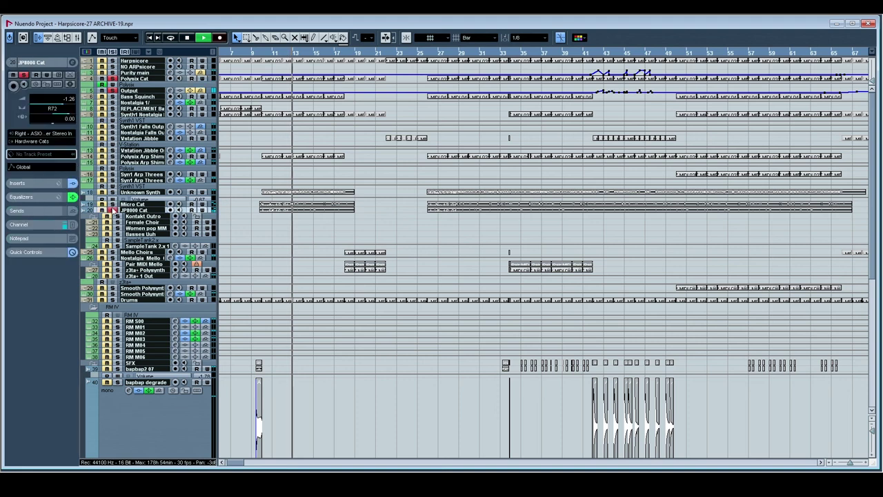
pyautogui.click(113, 193)
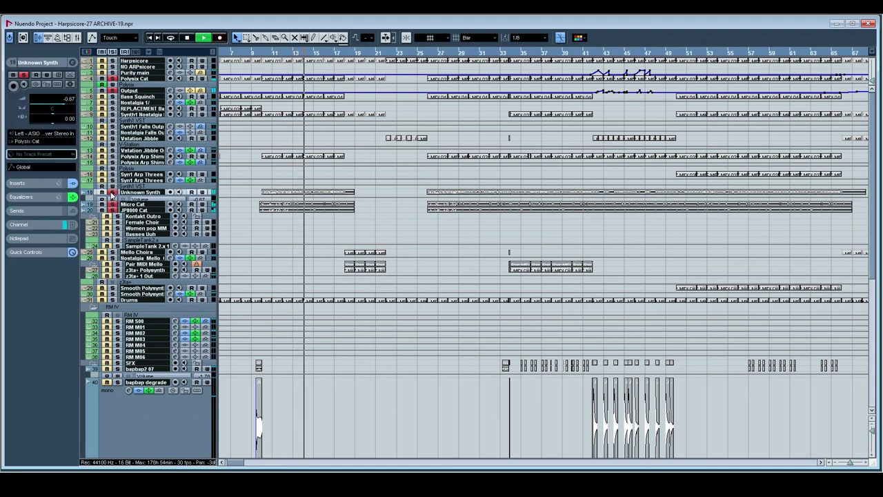